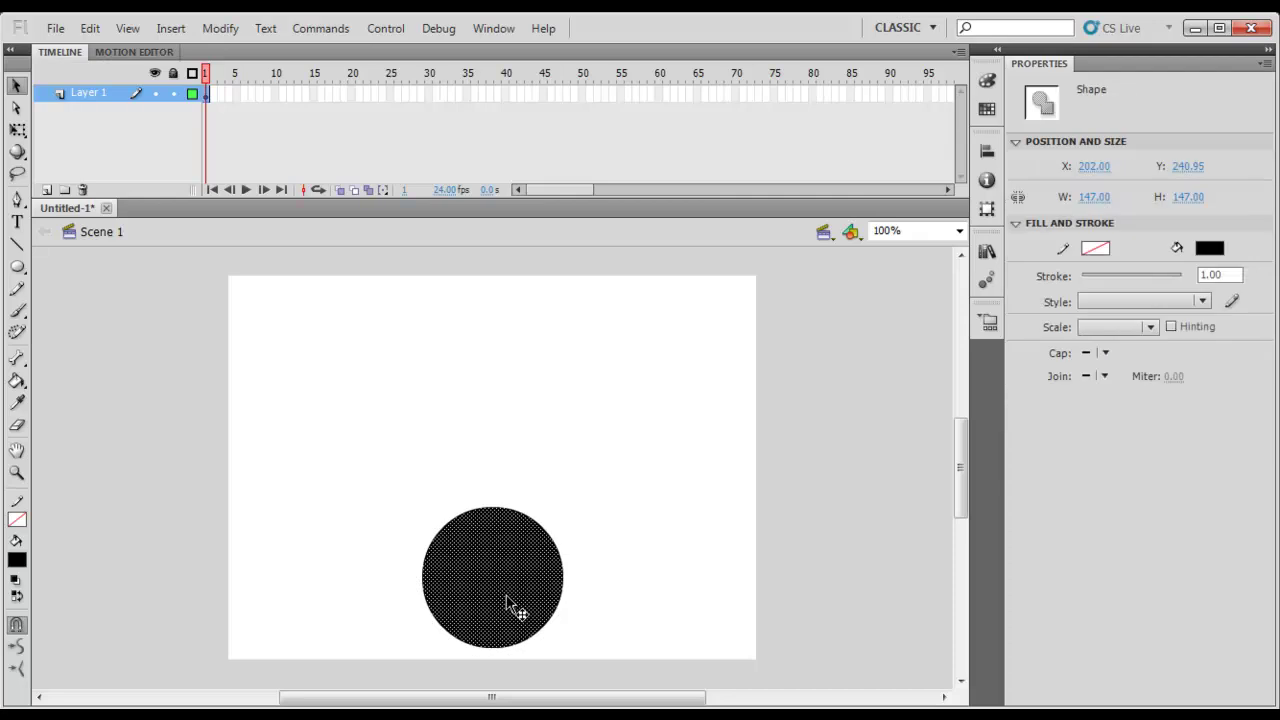
Convert the black circle into a Graphic symbol.
left_click(668, 587)
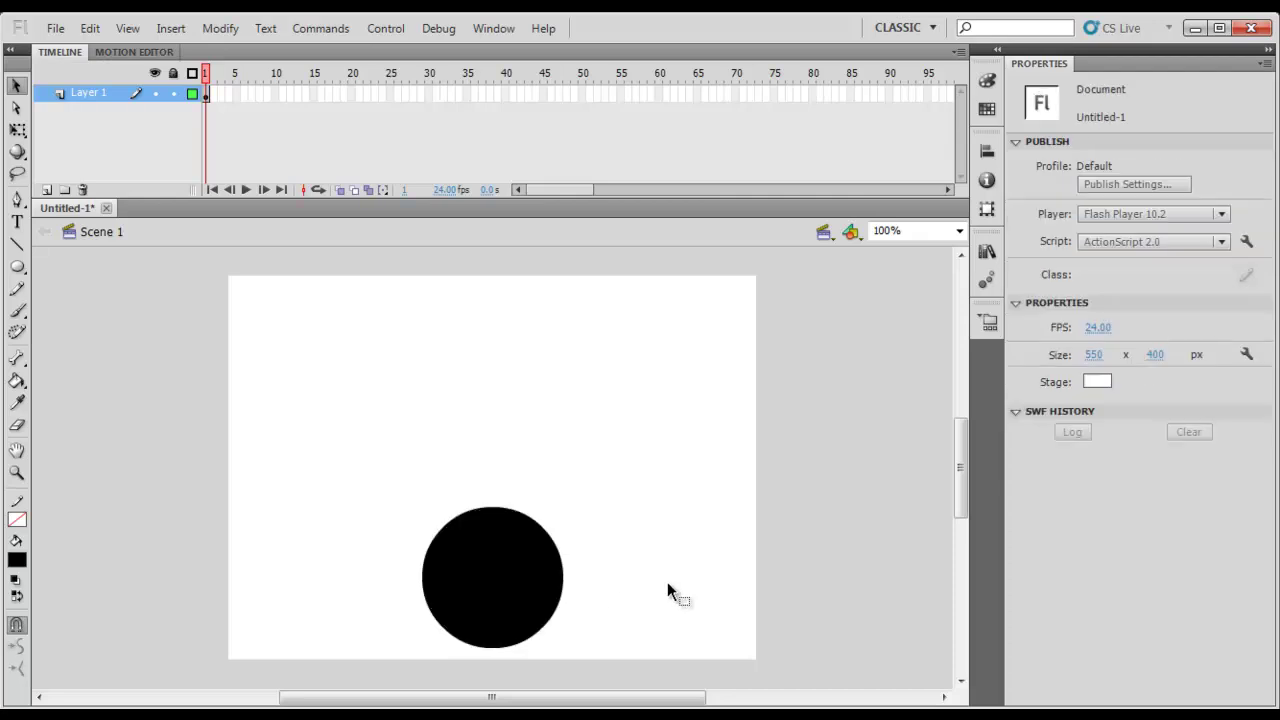
right_click(533, 553)
left_click(606, 522)
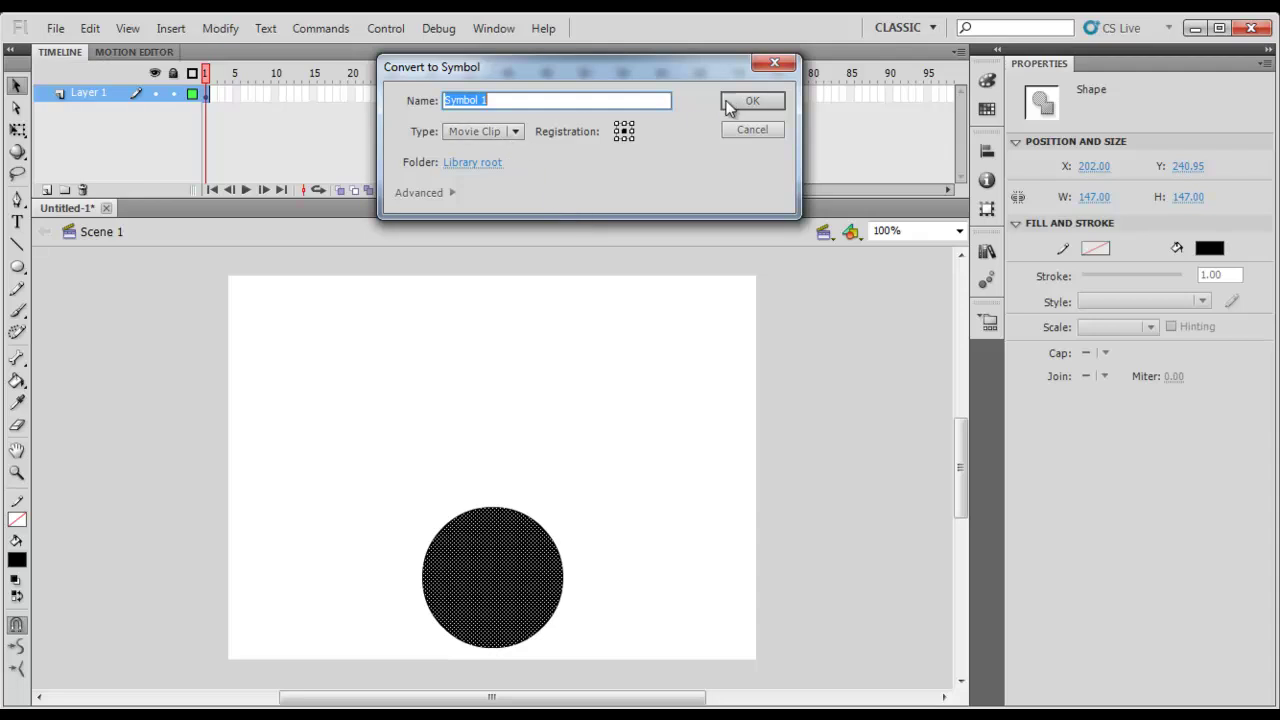
left_click(514, 131)
left_click(494, 197)
left_click(741, 105)
left_click(770, 472)
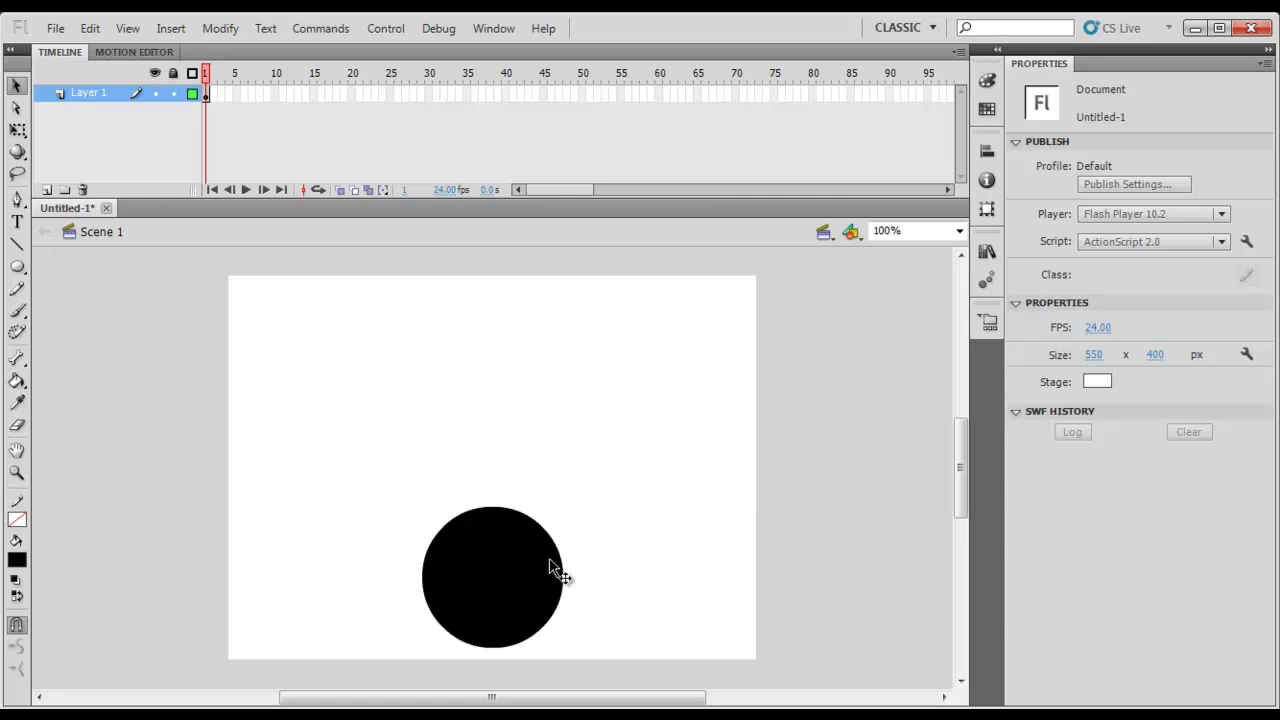
Duplicate the circle directly above the original, scale the copy to about 109 px and rest it on the original.
left_click(513, 592)
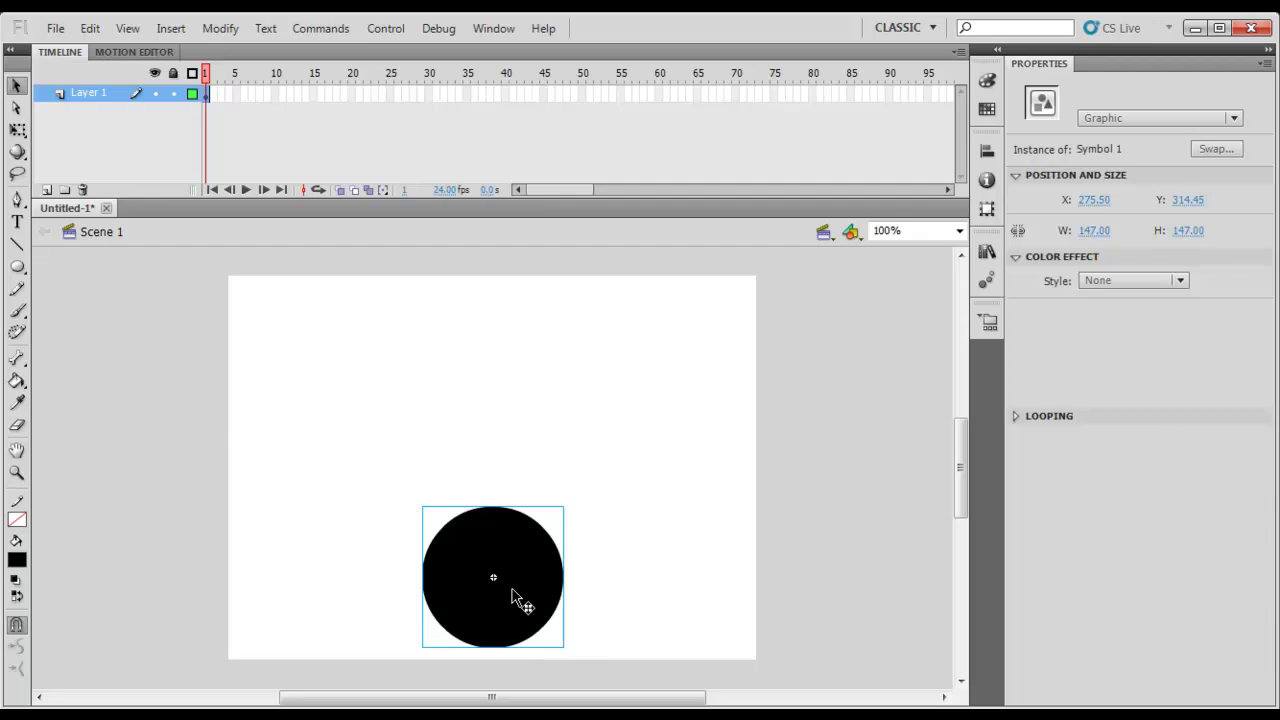
left_click_drag(512, 594, 531, 457)
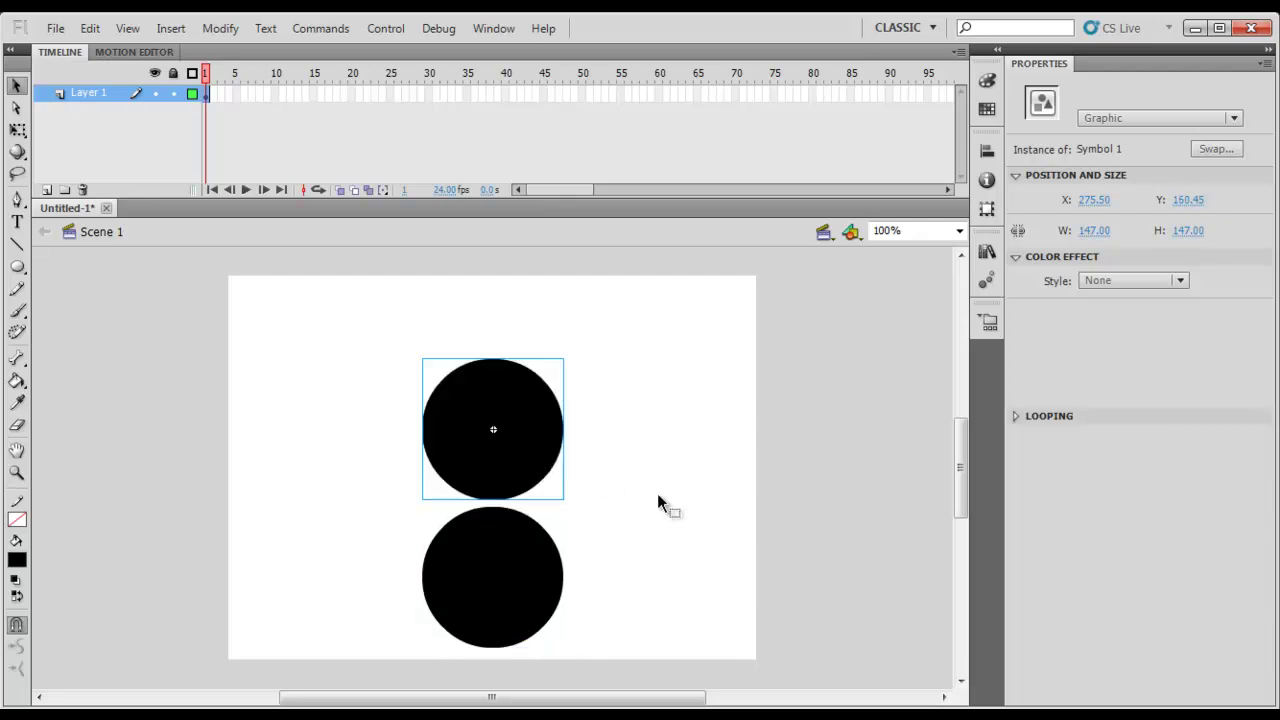
left_click(658, 503)
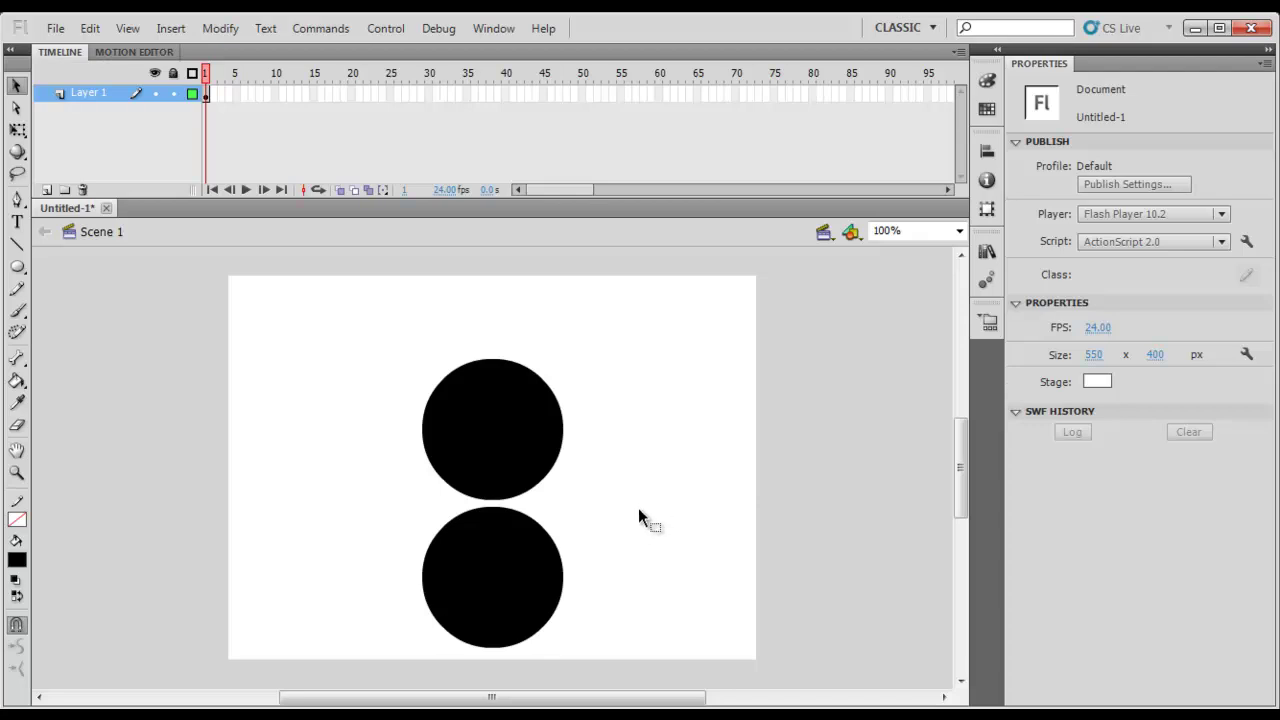
left_click(560, 442)
key("q")
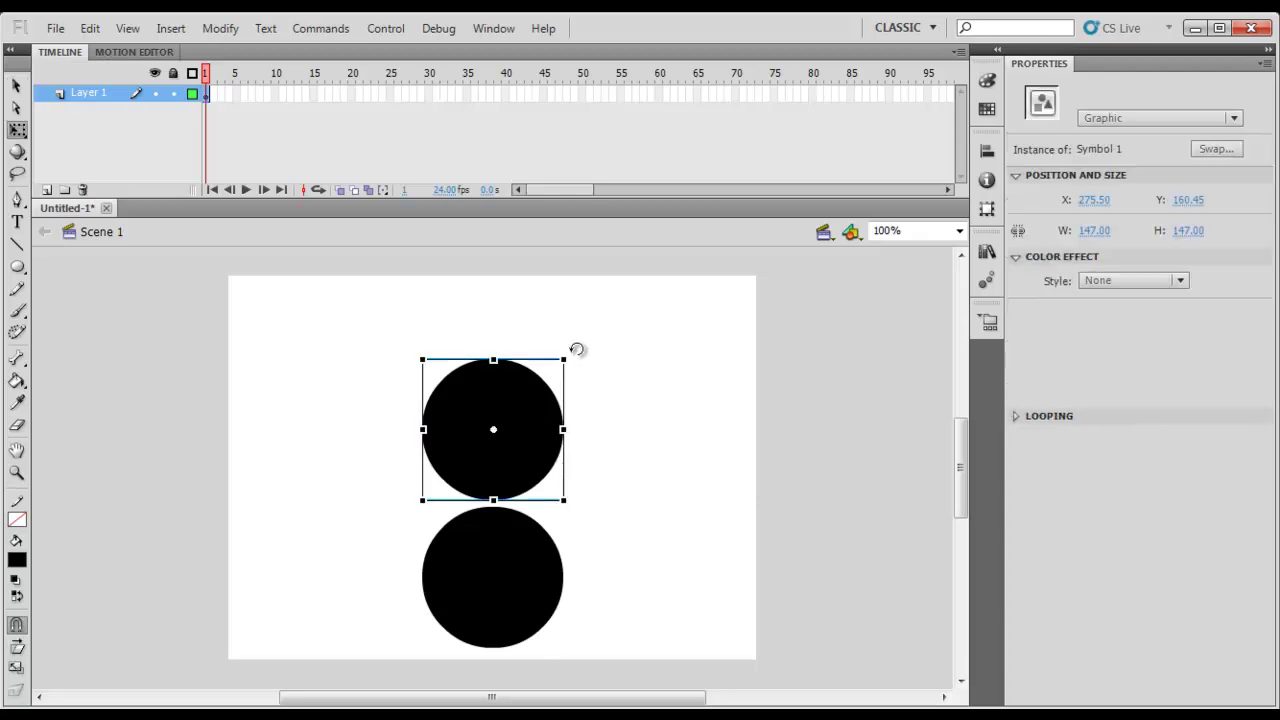
left_click_drag(563, 359, 545, 379)
Duplicate the middle circle above itself and scale the copy to about 59 px so it rests on the middle circle.
left_click_drag(521, 431, 538, 350)
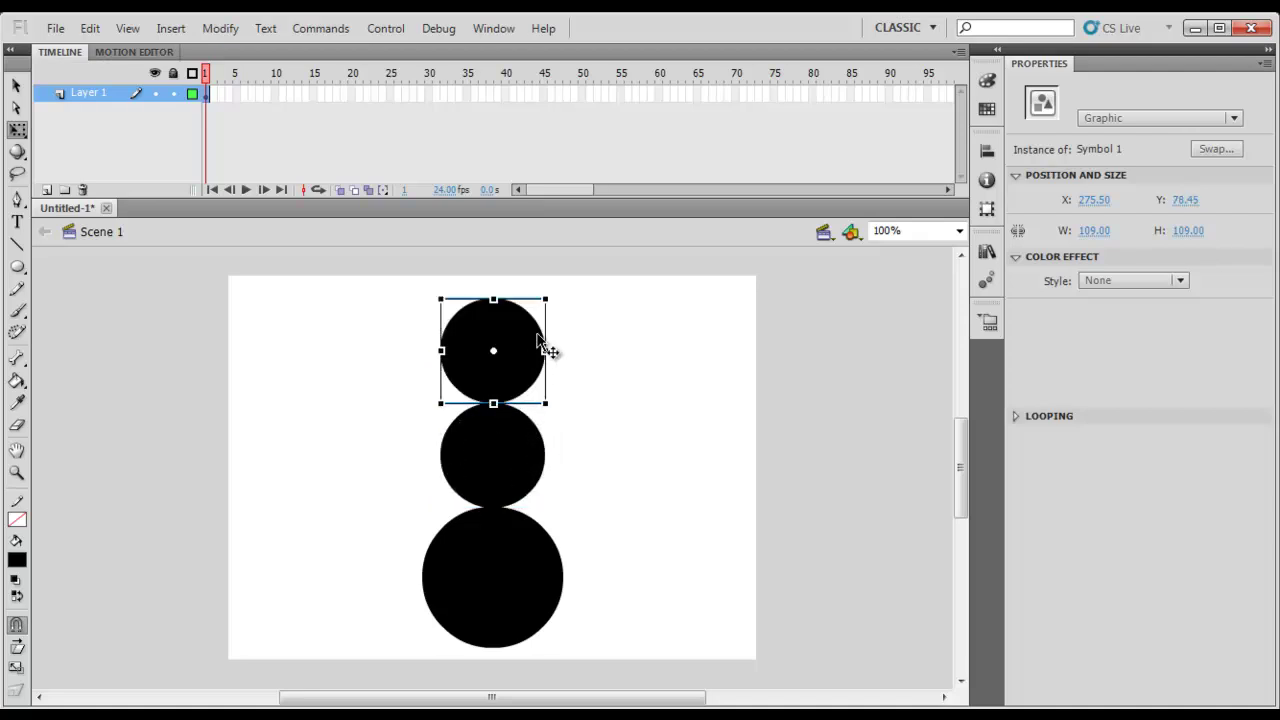
left_click_drag(545, 299, 516, 381)
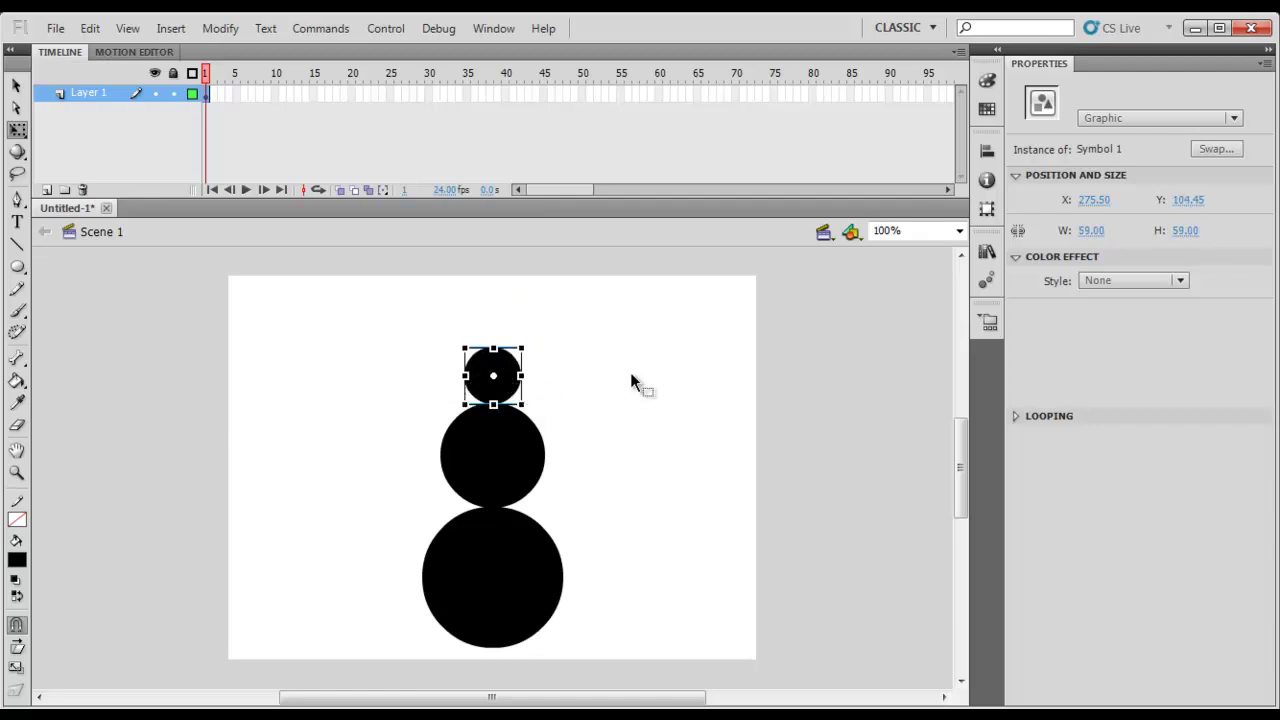
left_click(632, 380)
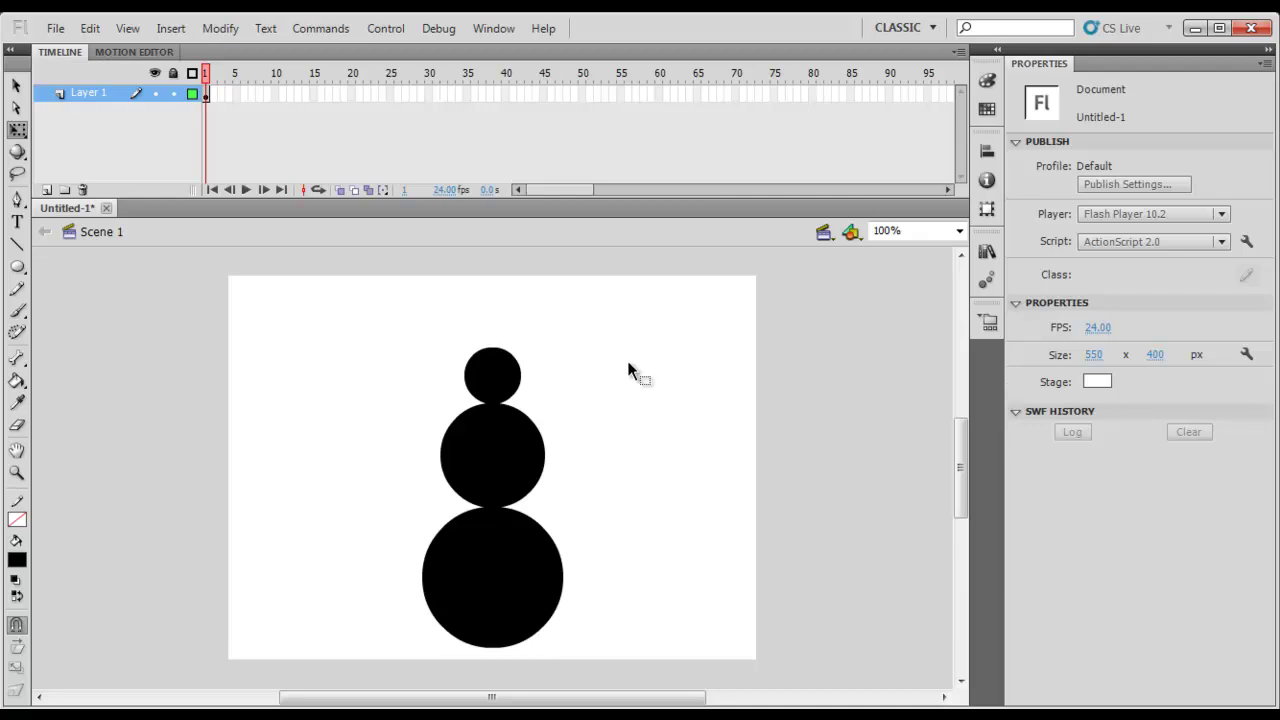
key("ctrl+a")
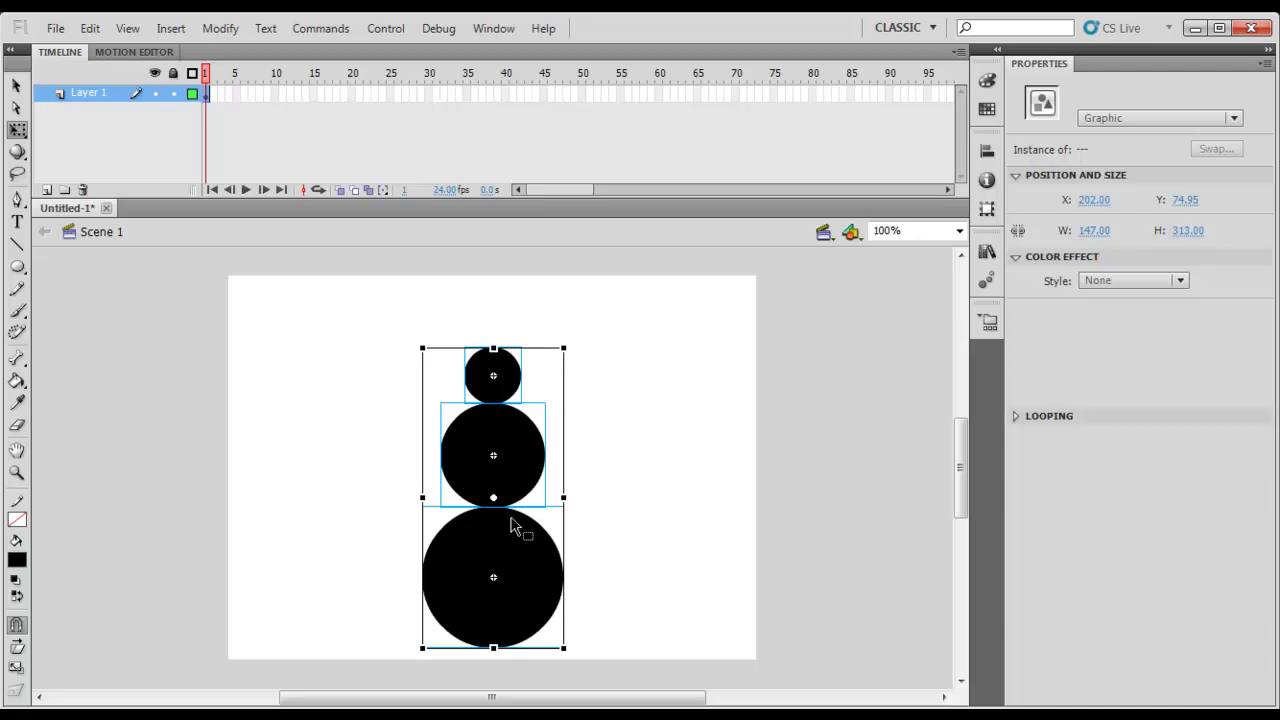
left_click(604, 497)
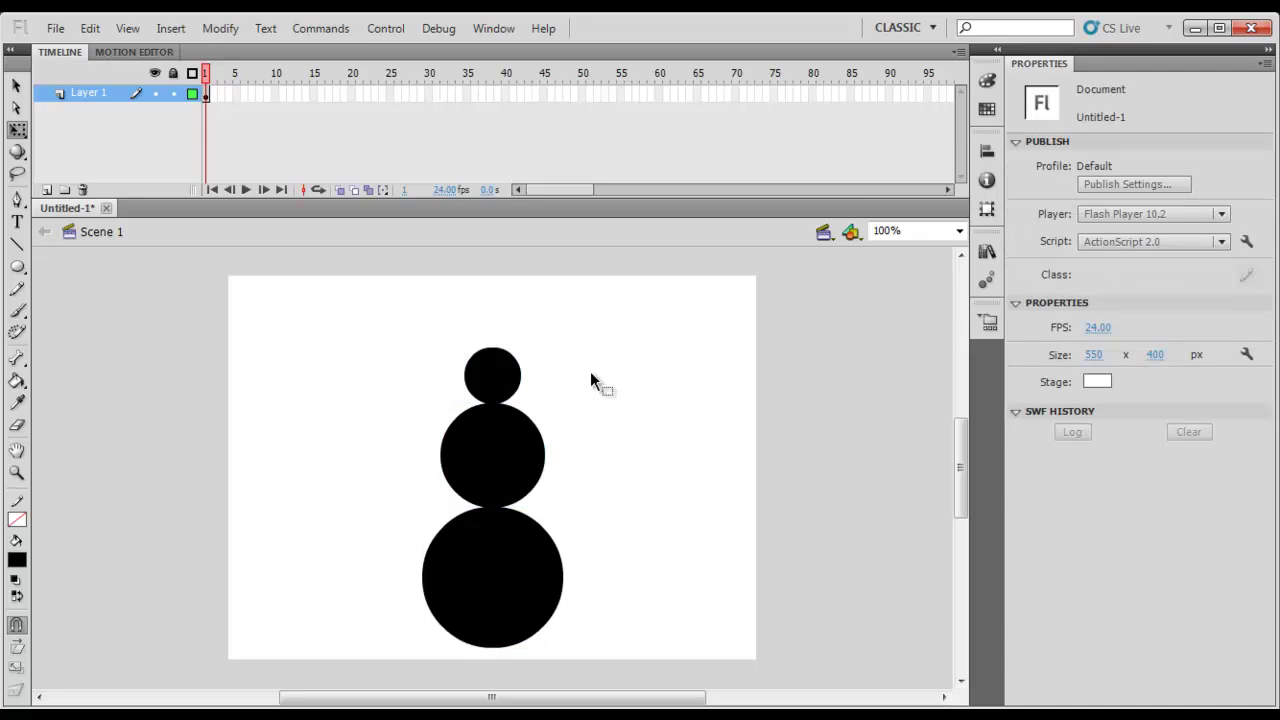
left_click_drag(583, 366, 443, 580)
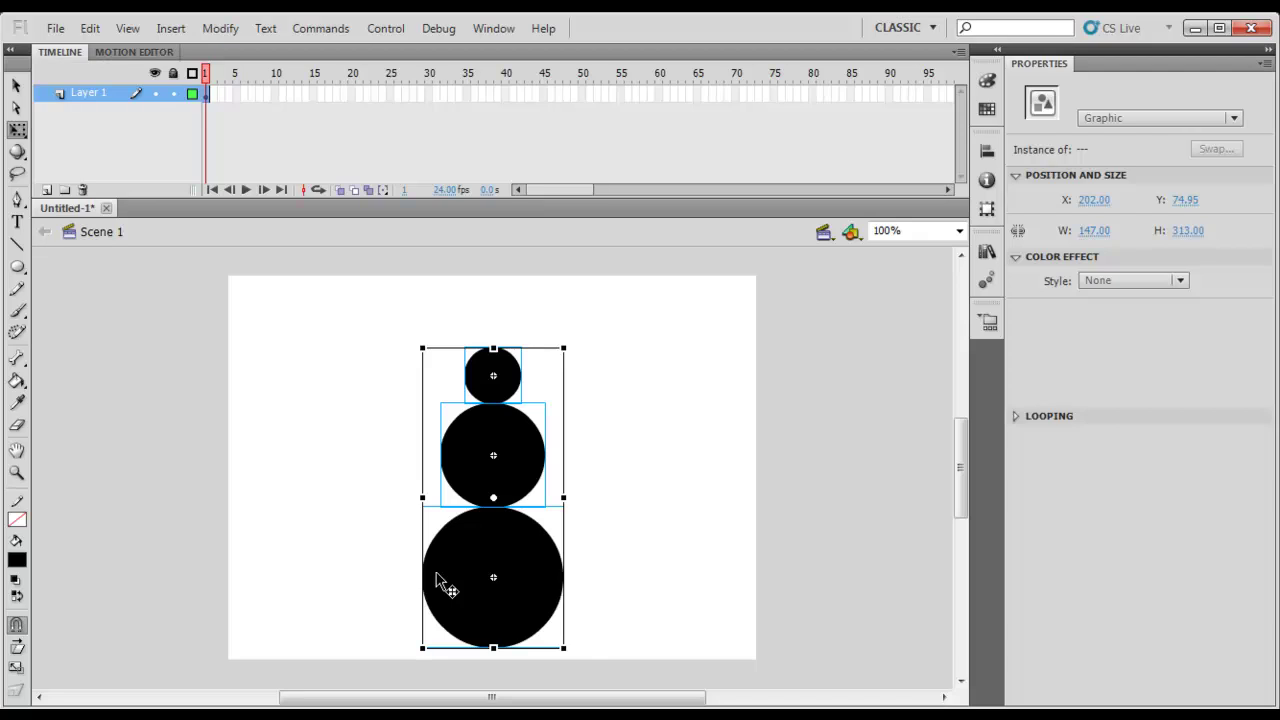
left_click(750, 494)
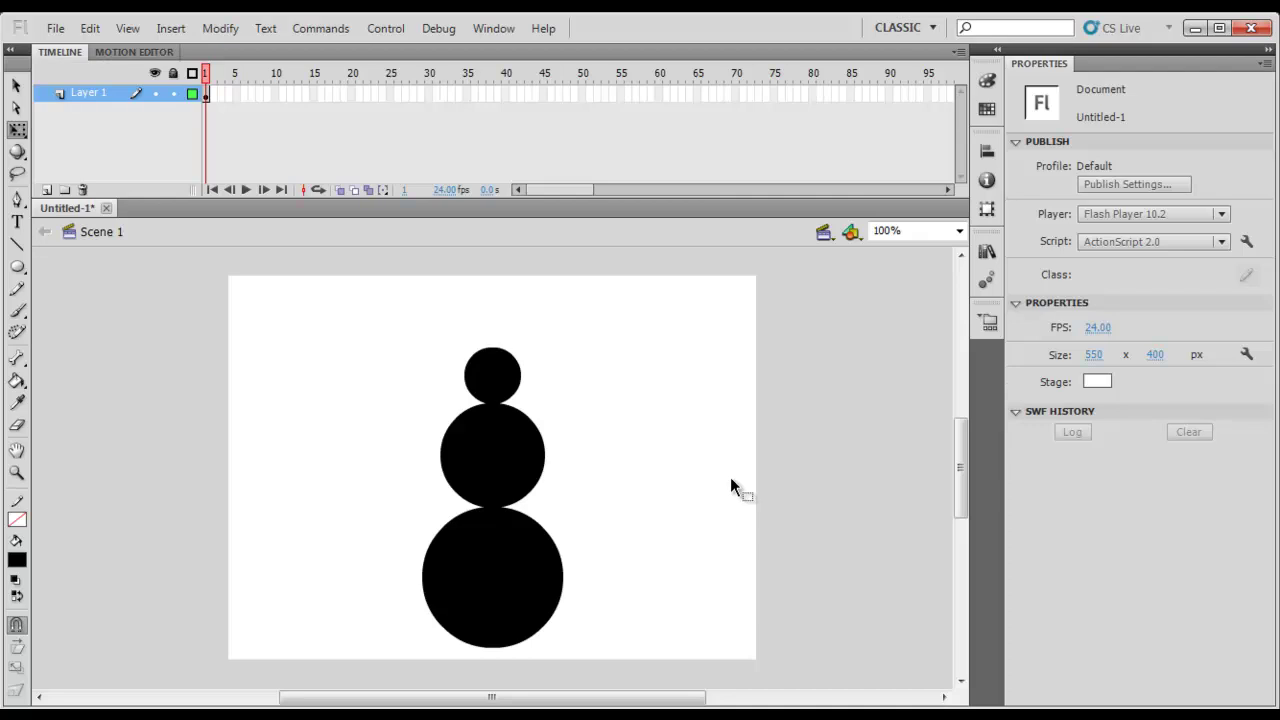
Distribute the three circles to separate layers and delete the empty Layer 1.
left_click_drag(608, 400, 482, 544)
right_click(448, 562)
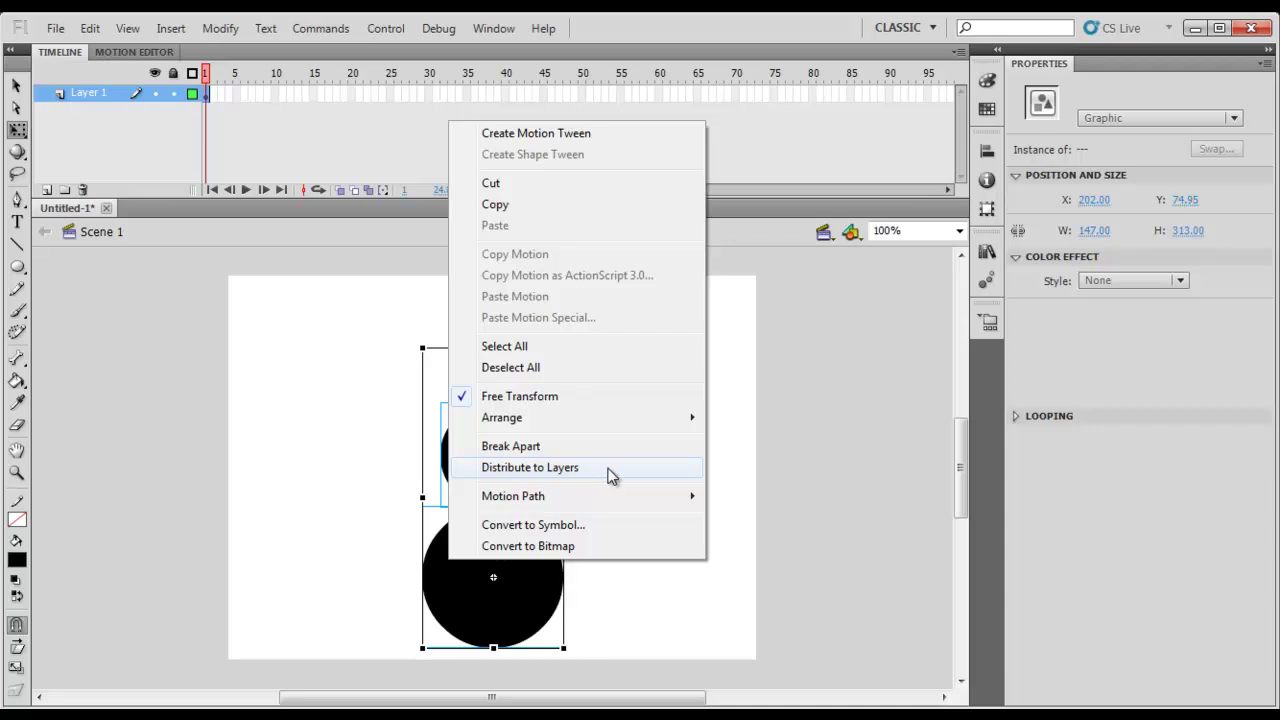
left_click(590, 469)
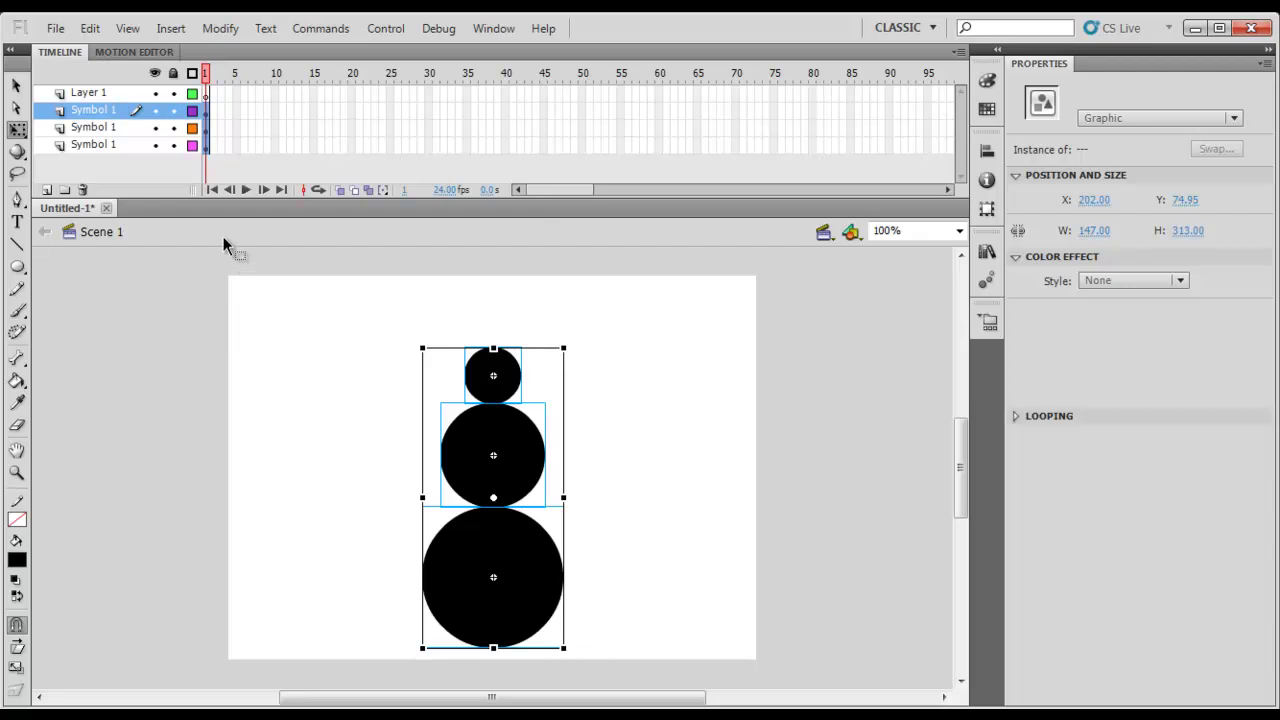
left_click(92, 93)
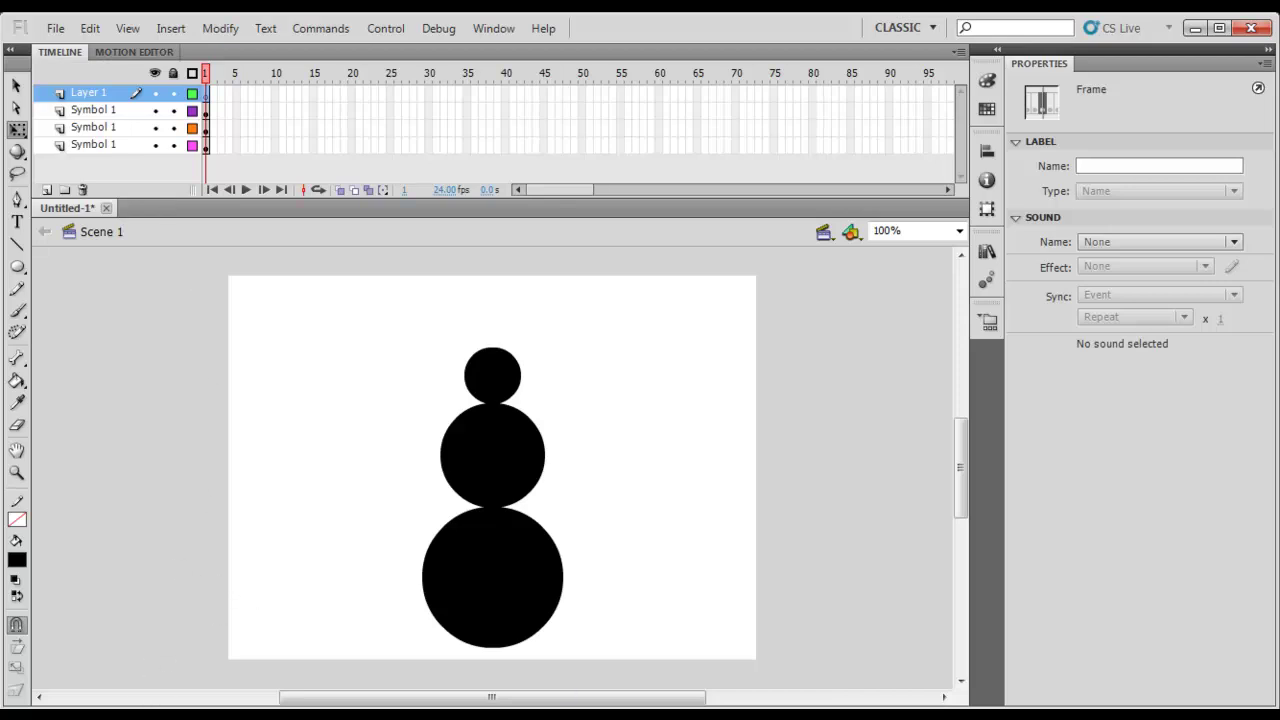
left_click(82, 190)
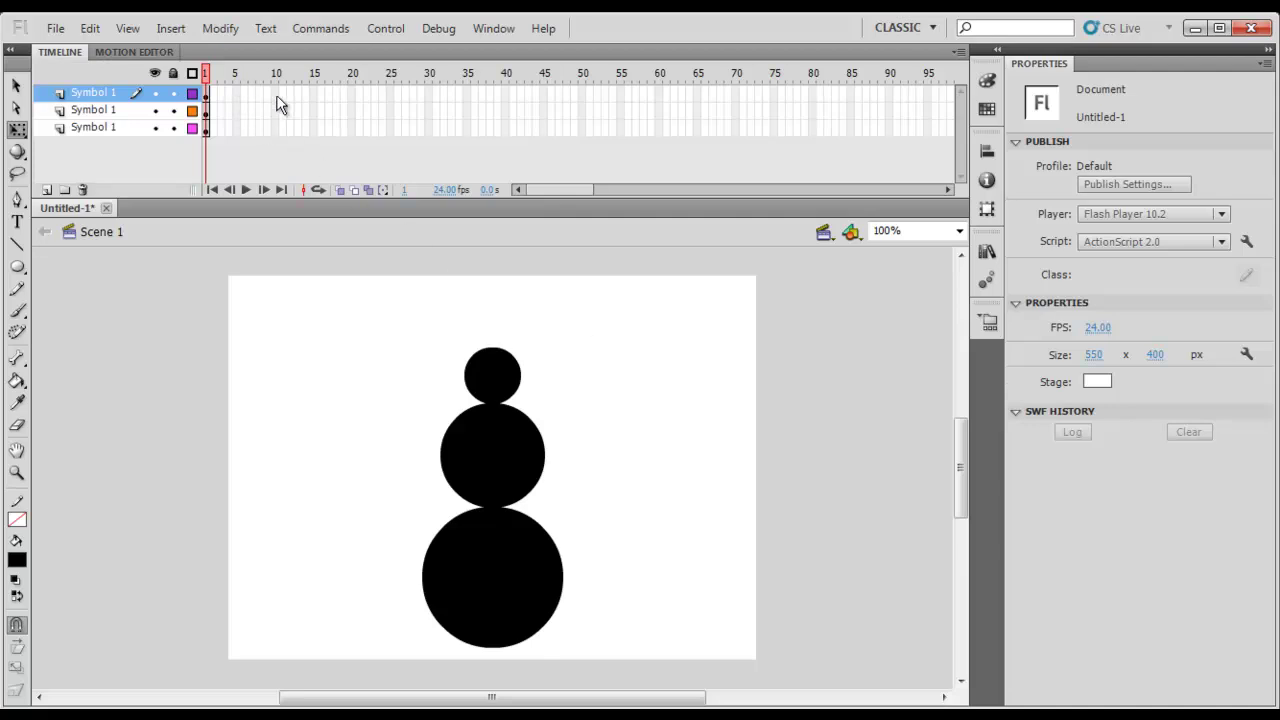
Insert keyframes at frame 10 and frame 20 on all three circle layers.
left_click_drag(277, 100, 277, 118)
key("F5")
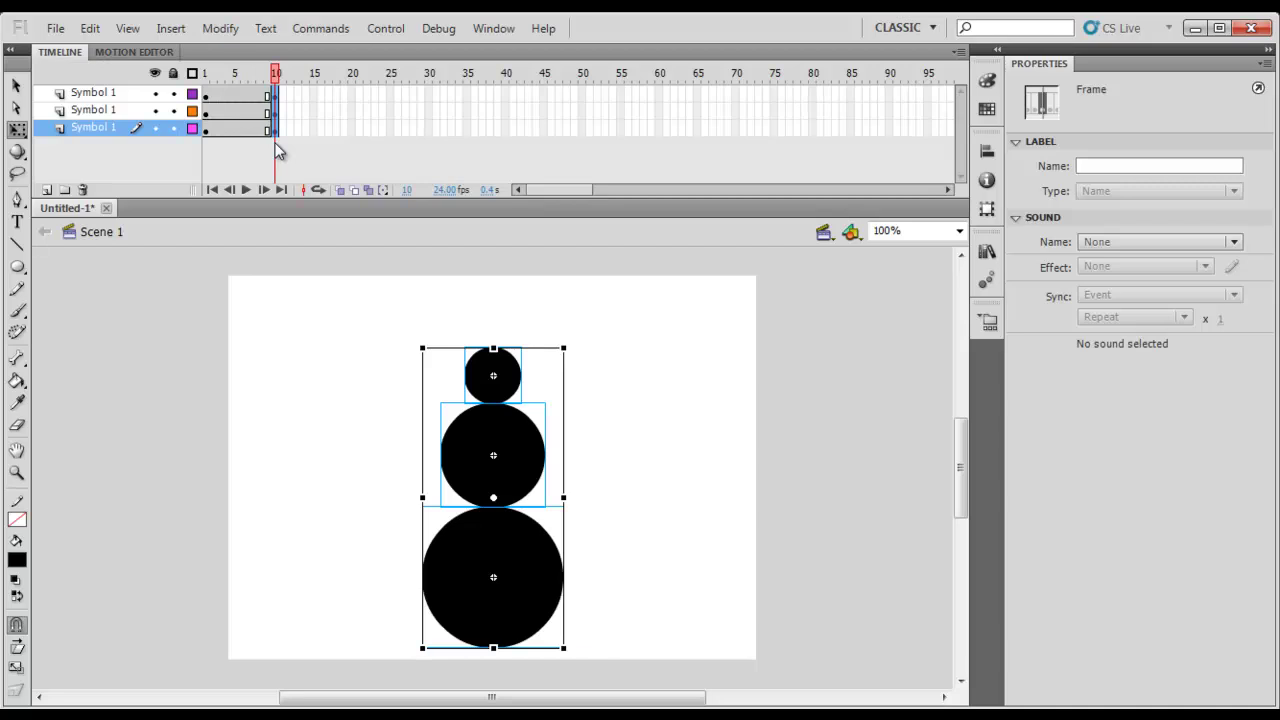
mouse_move(290, 76)
left_mouse_down()
mouse_move(247, 76)
mouse_move(279, 92)
left_mouse_up()
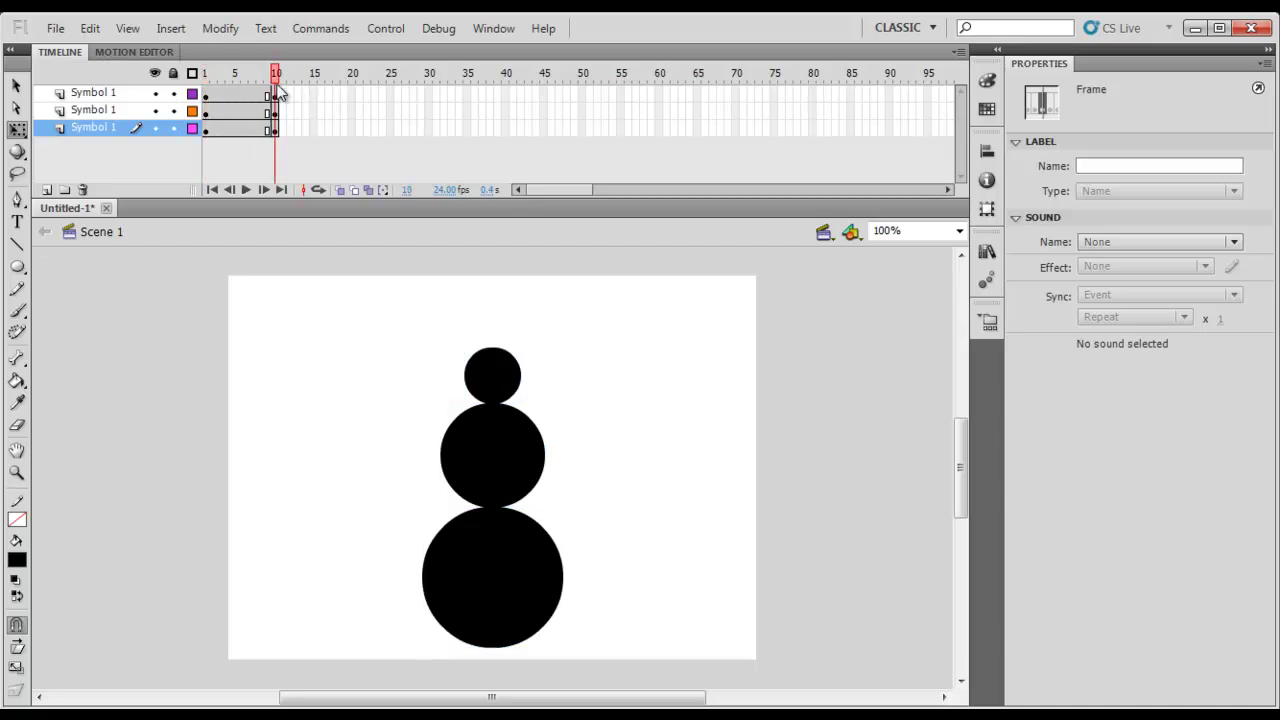
key("ctrl+shift+a")
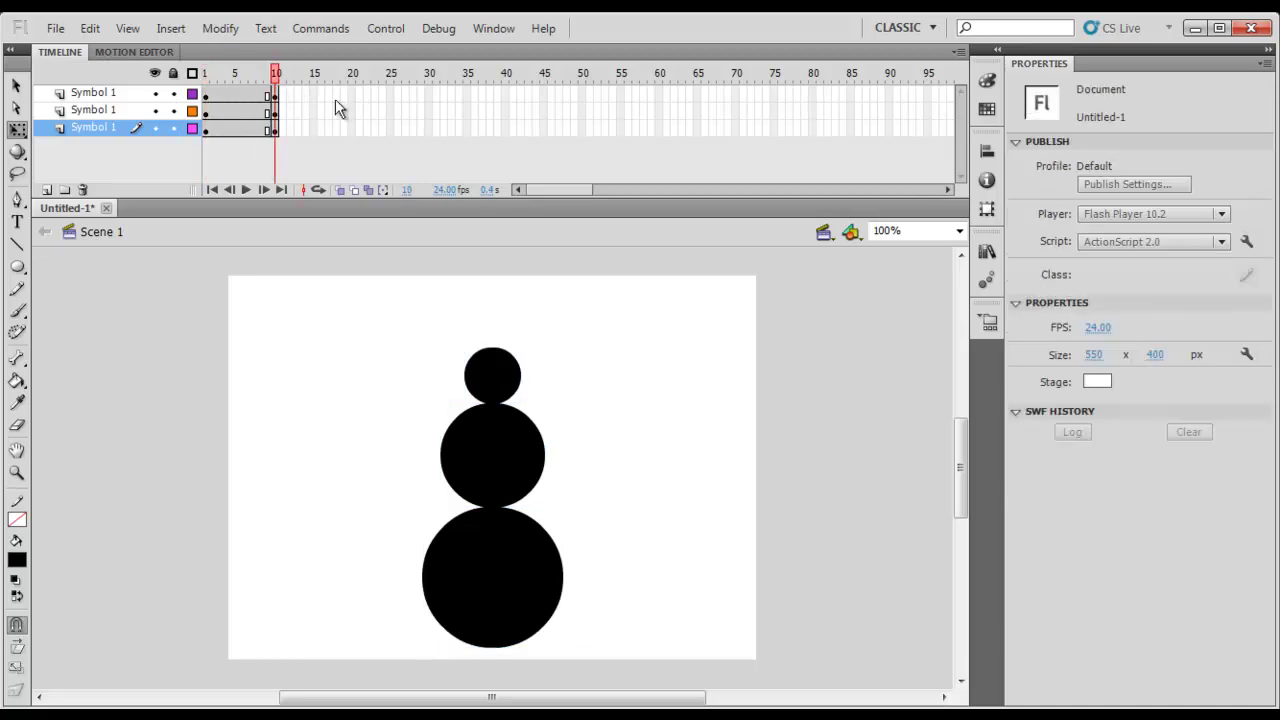
left_click_drag(349, 91, 350, 135)
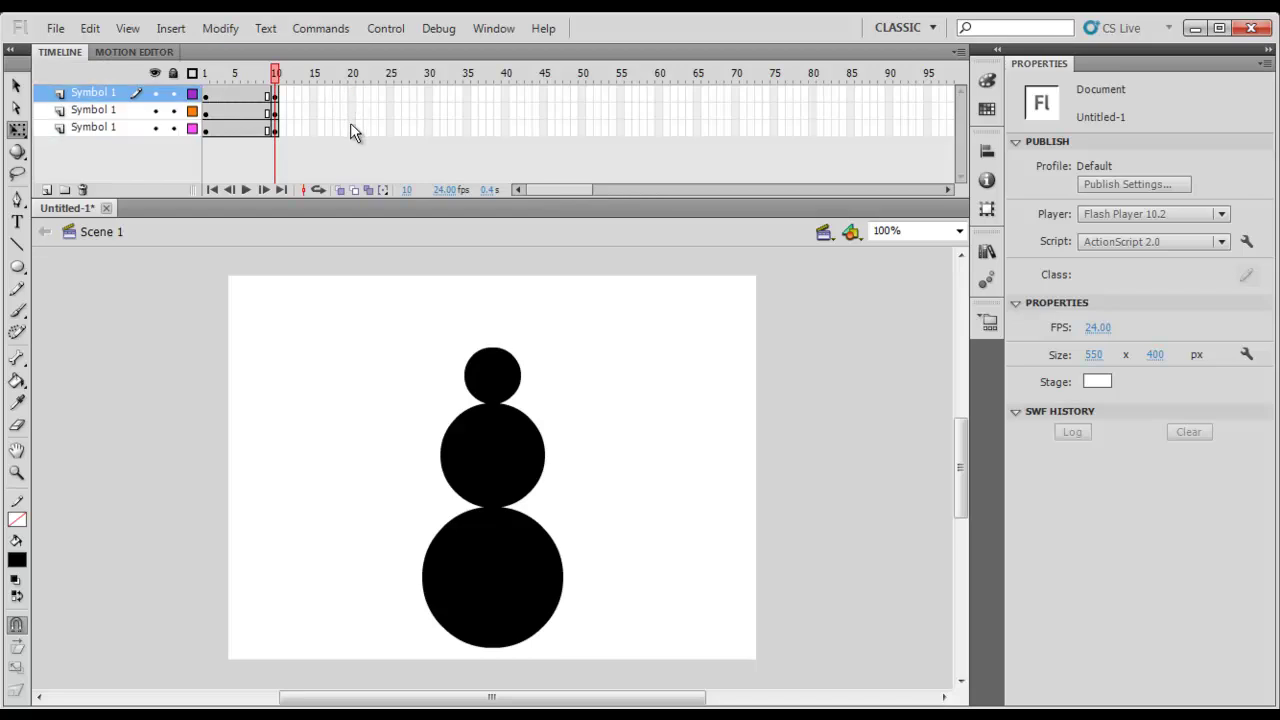
key("F6")
left_click(691, 419)
At frame 20, move the bottom circle left to about X 184.55 and rearrange the upper two so the stack leans right.
left_click_drag(512, 568, 425, 550)
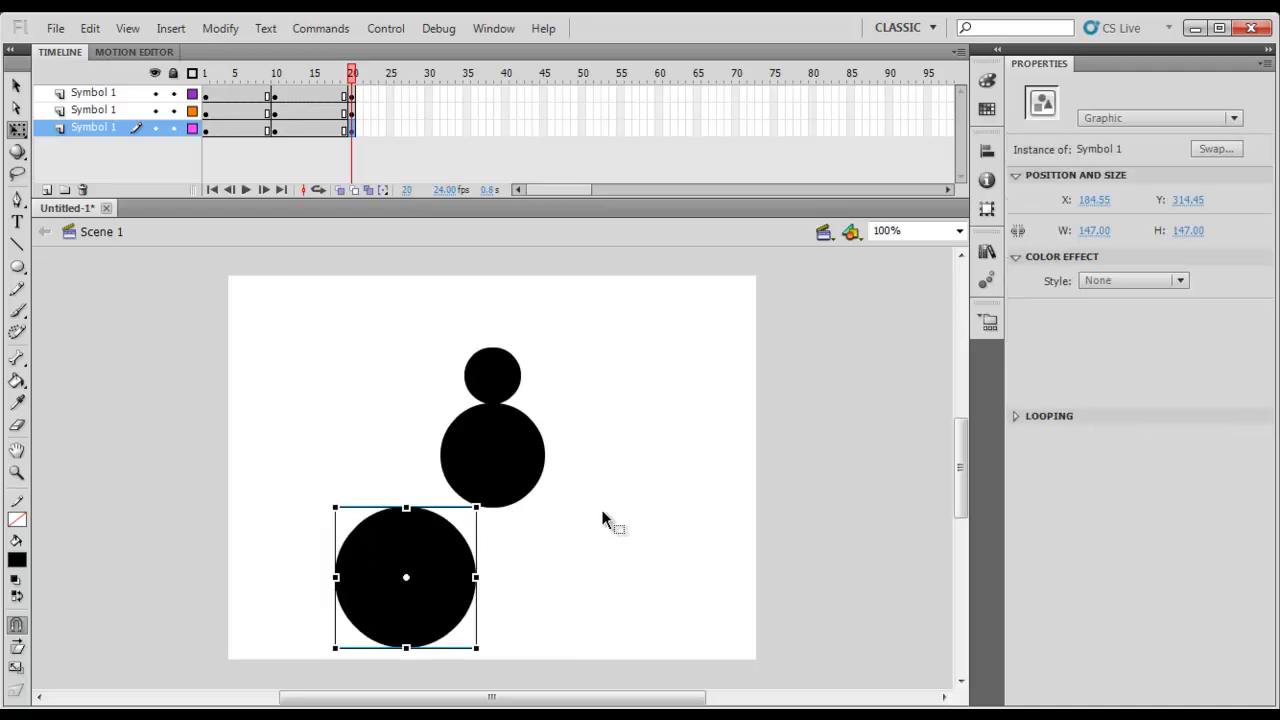
left_click_drag(514, 491, 488, 510)
left_click_drag(492, 388, 528, 420)
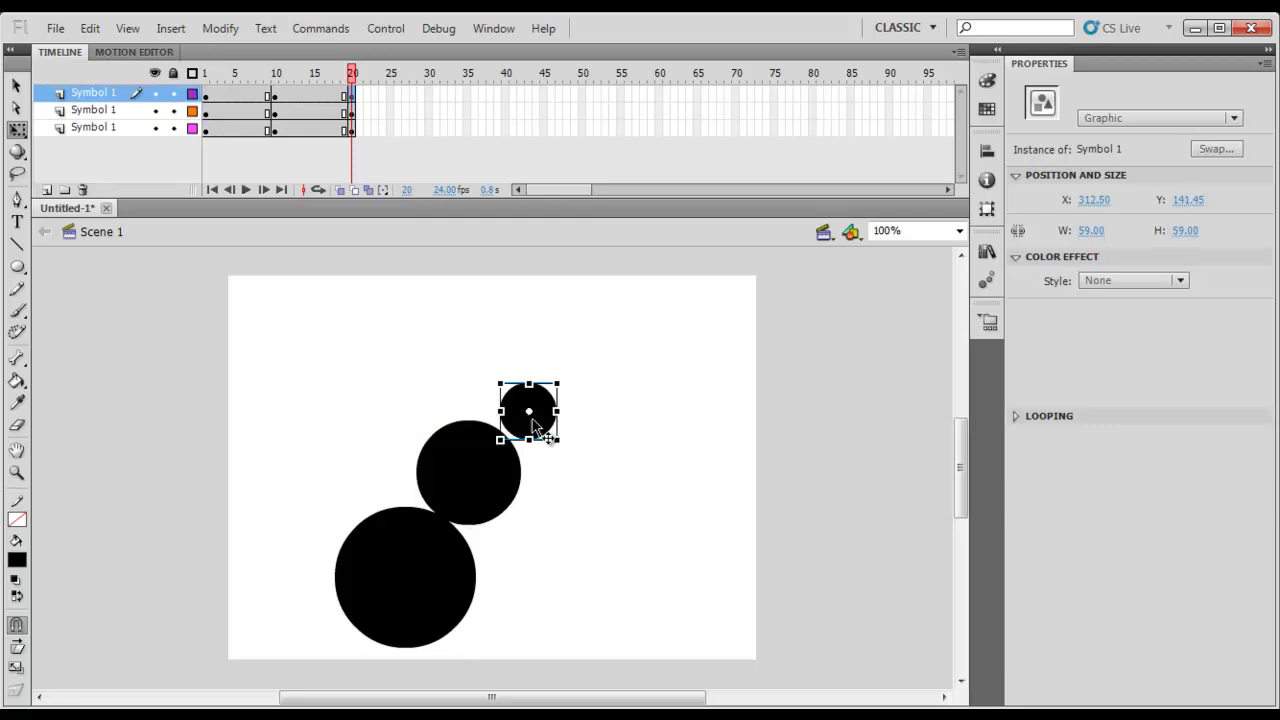
key("Down")
key("Down")
key("Down")
key("Down")
key("Down")
key("Down")
key("Down")
key("Left")
key("Left")
Shift all three circles at frame 20 horizontally to just inside the stage's left edge.
key("ctrl+a")
key("Left")
key("Left")
key("Left")
key("Left")
key("Left")
key("Left")
key("Left")
key("Left")
key("Left")
key("Left")
key("Left")
key("Left")
key("Left")
key("Left")
key("Left")
key("Left")
key("Left")
key("Left")
key("Left")
key("Left")
key("Left")
key("Left")
key("Left")
key("Left")
key("Left")
key("Left")
key("Left")
key("Left")
key("Left")
key("Left")
key("Left")
key("Left")
key("Left")
key("Left")
key("Left")
key("Left")
key("Left")
key("Left")
key("Left")
key("Left")
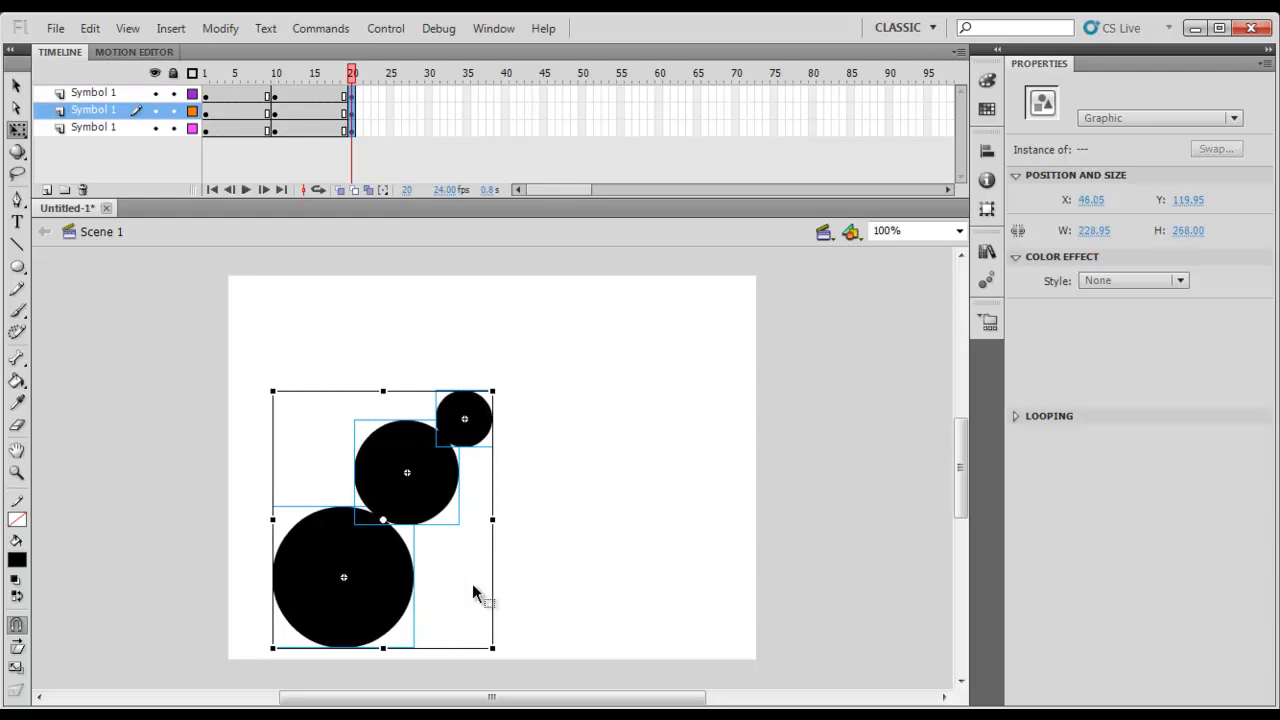
key("Left")
key("Left")
key("Left")
key("Right")
key("Right")
left_click(536, 552)
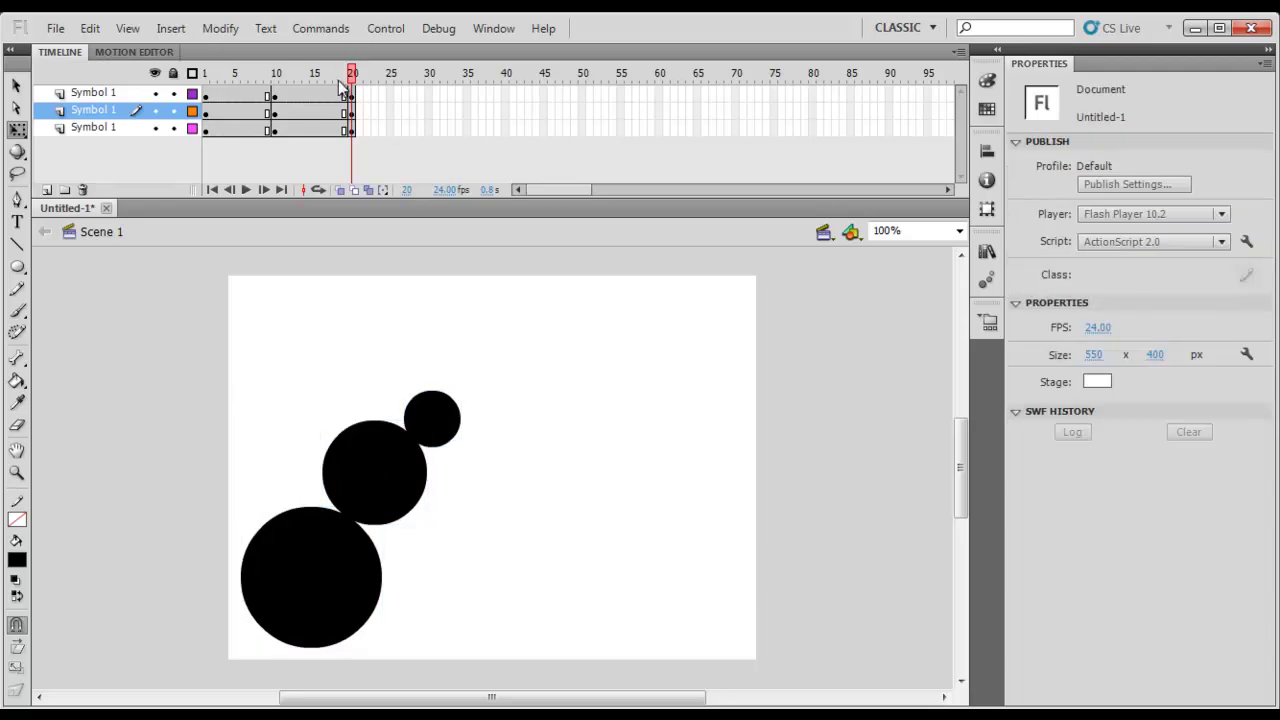
Create classic tweens across both keyframe spans up to frame 20 on all layers and play the animation.
left_click_drag(328, 88, 246, 146)
right_click(274, 126)
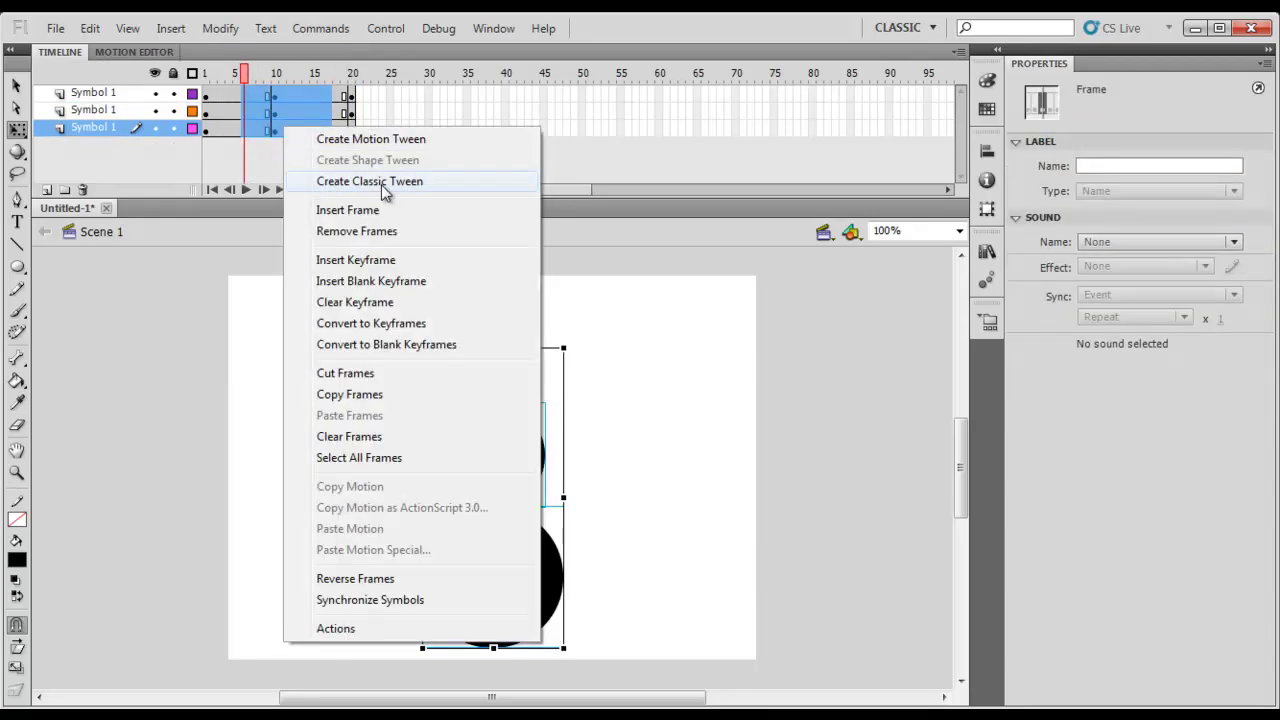
left_click(382, 184)
key("Return")
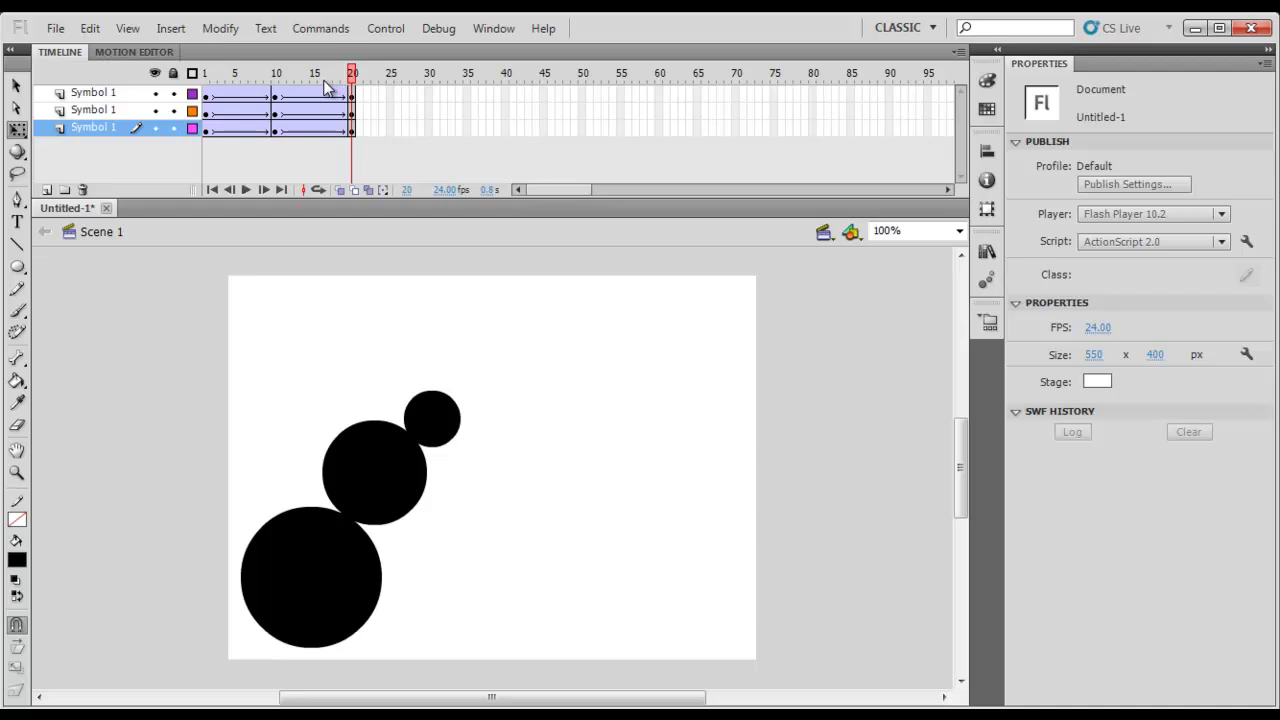
key("Return")
key("Return")
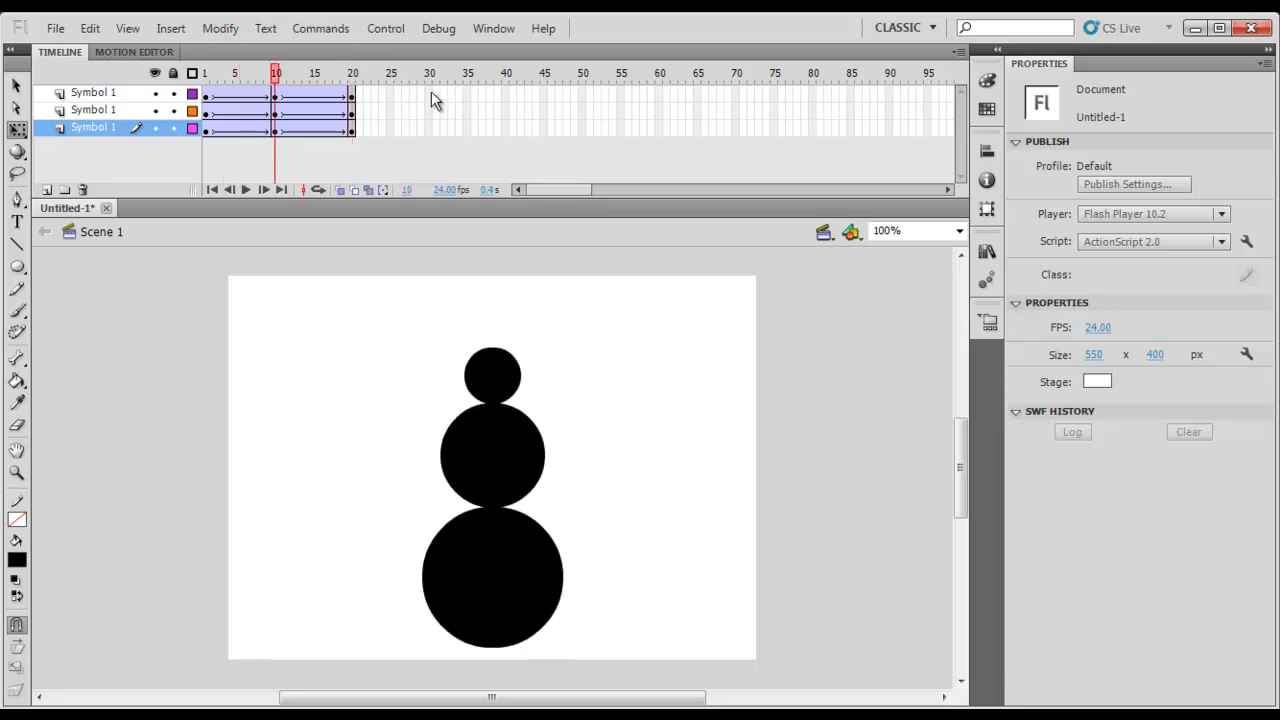
Insert keyframes at frame 30 on all three circle layers.
left_click_drag(428, 91, 432, 131)
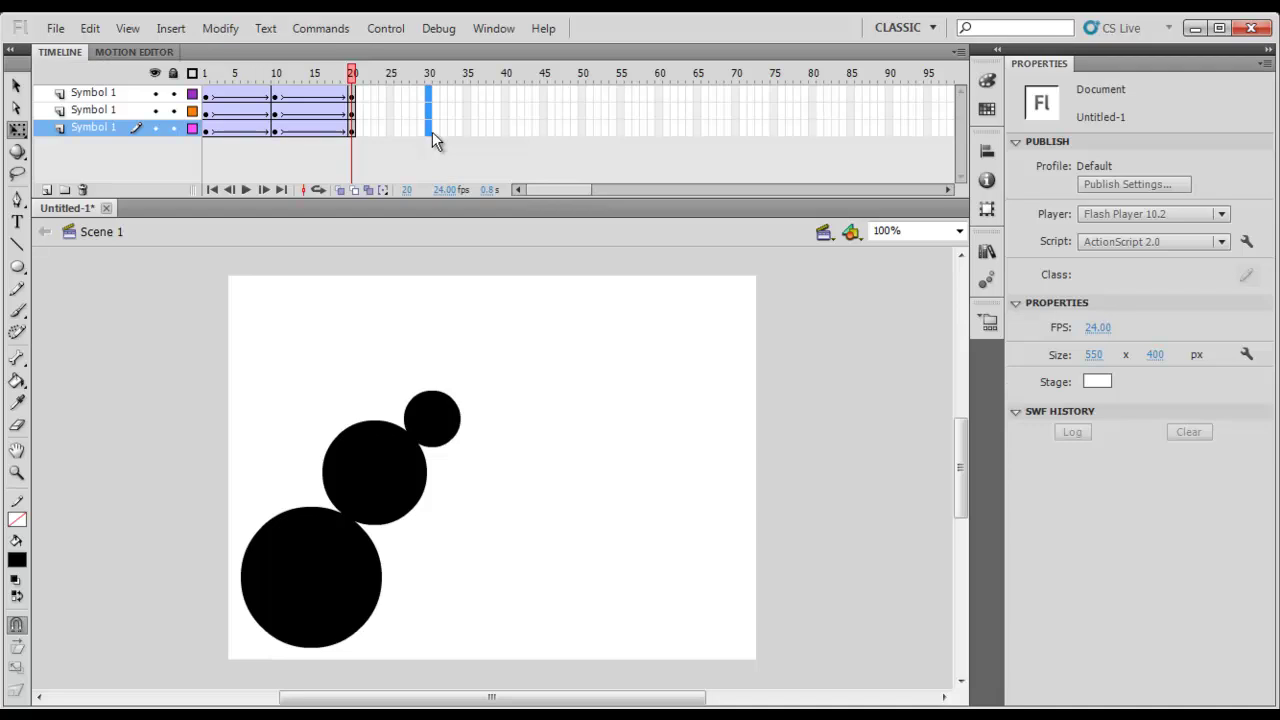
key("F6")
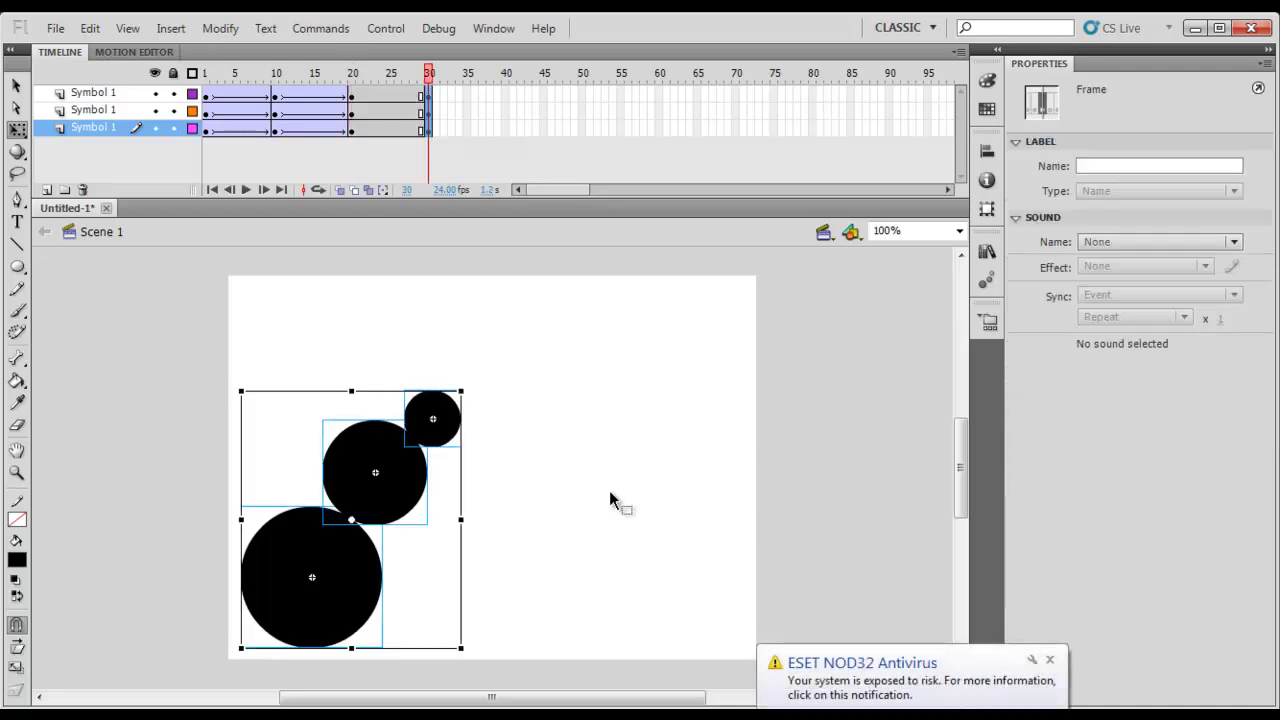
left_click(436, 565)
At frame 30, move the bottom circle to about X 268.5 and rearrange the upper two so the stack leans left.
left_click_drag(352, 597, 527, 598)
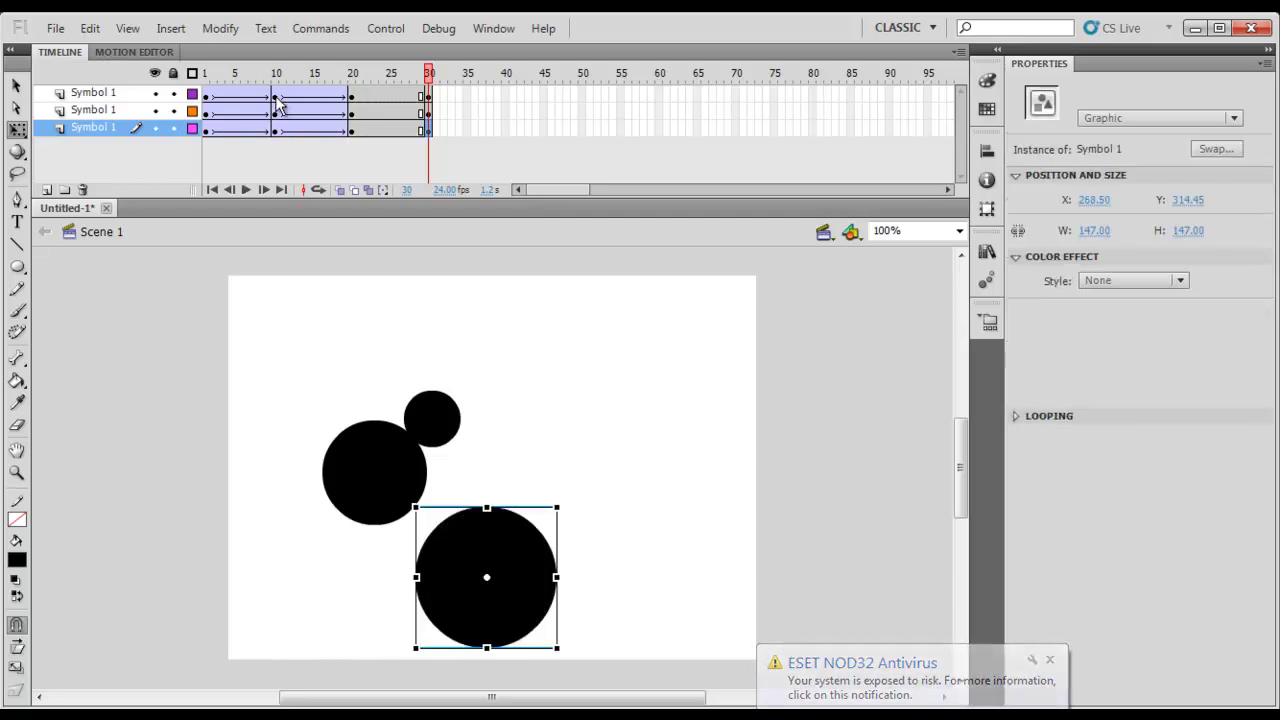
left_click_drag(391, 462, 446, 462)
left_click_drag(440, 416, 378, 418)
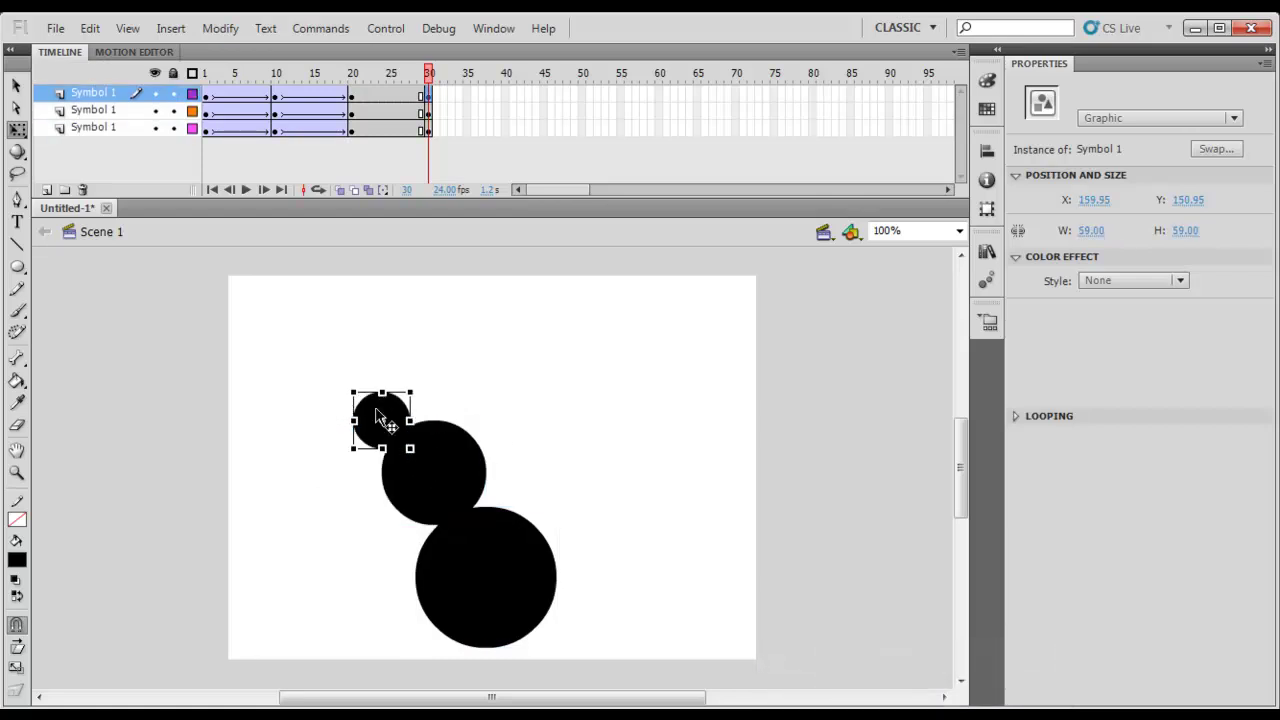
At frame 30, nudge the upper two circles slightly left and place the top one at about X 156, Y 151.
left_click_drag(527, 368, 370, 477)
key("Left")
key("Left")
key("Left")
key("Left")
key("Left")
key("Left")
key("Left")
key("Left")
key("Left")
key("Left")
key("Left")
key("Left")
key("Left")
key("Right")
key("Right")
key("Right")
key("Right")
key("Right")
key("Right")
key("Right")
key("Right")
key("Right")
key("Right")
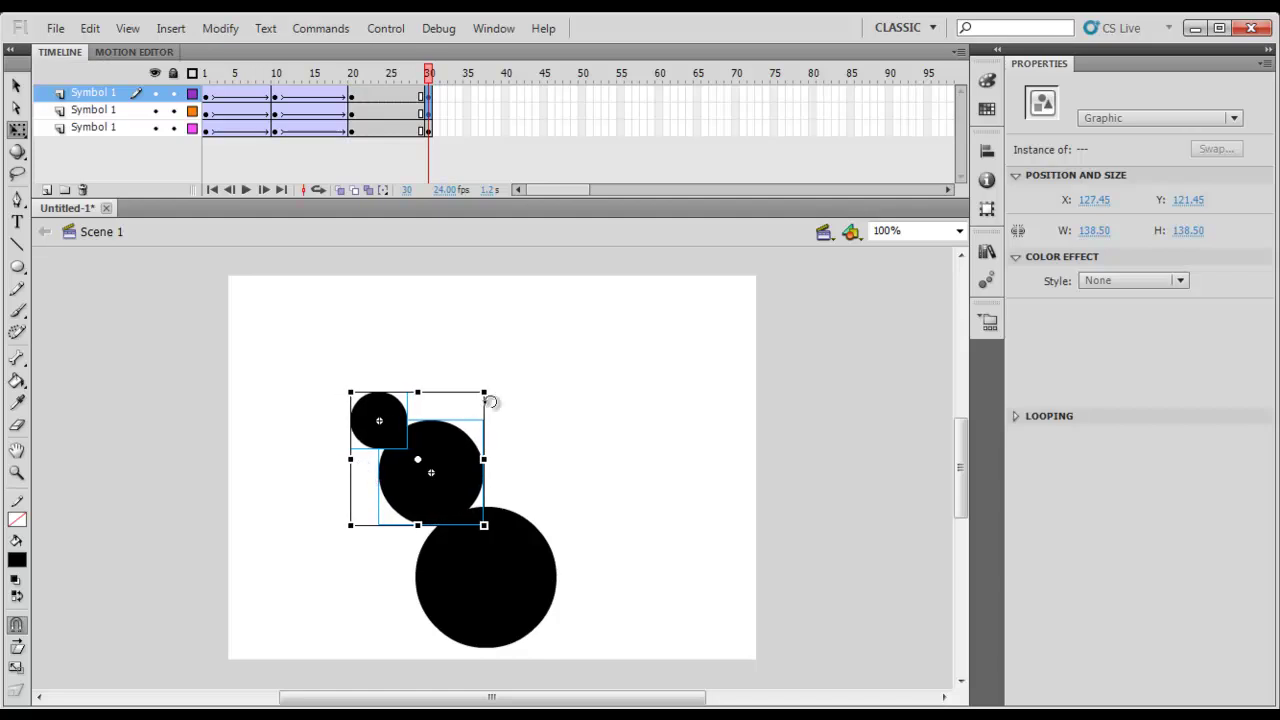
left_click(375, 380)
left_click(390, 412)
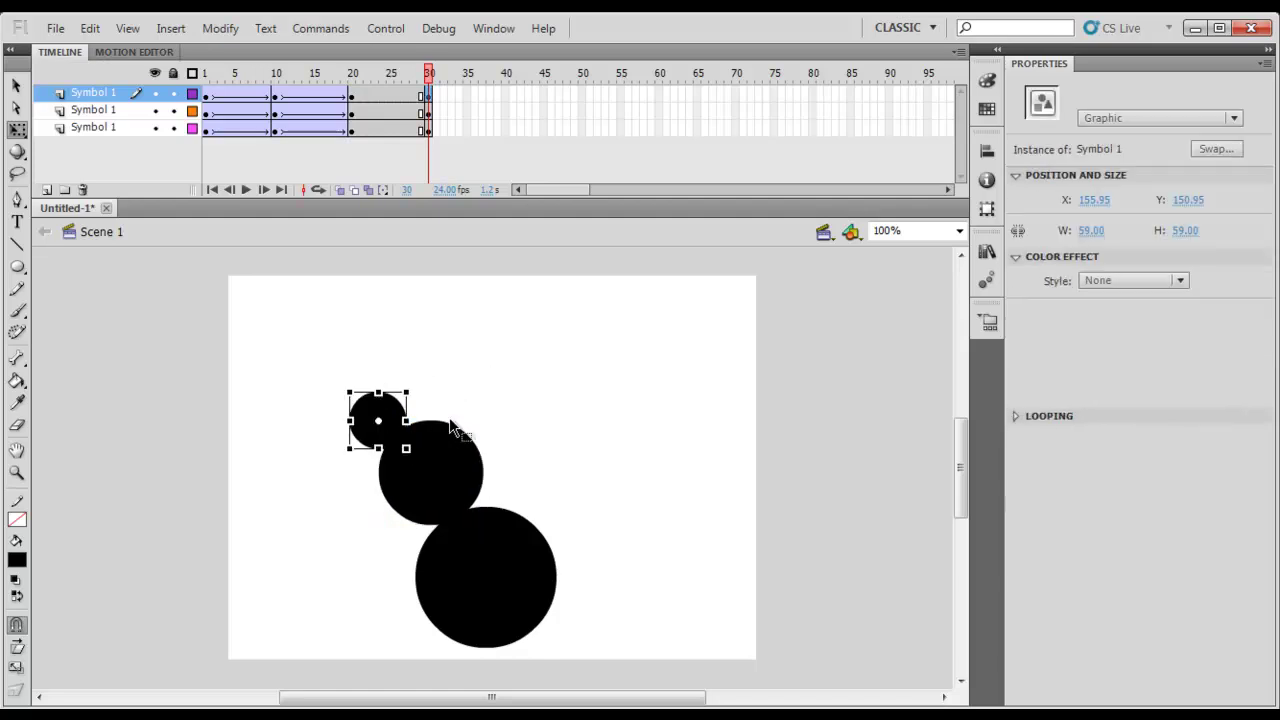
Create classic tweens between frames 20 and 30 on all three layers and play the animation.
left_click_drag(399, 92, 377, 125)
right_click(377, 125)
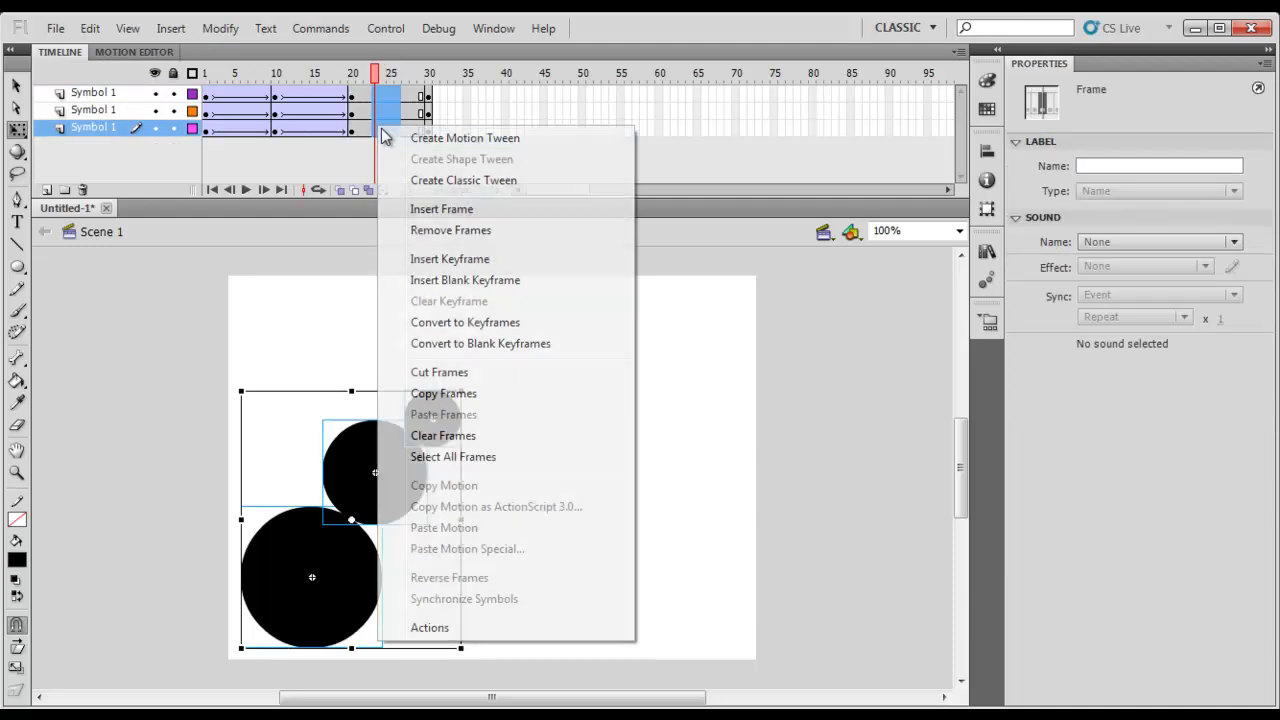
left_click(440, 178)
left_click(255, 107)
key("Return")
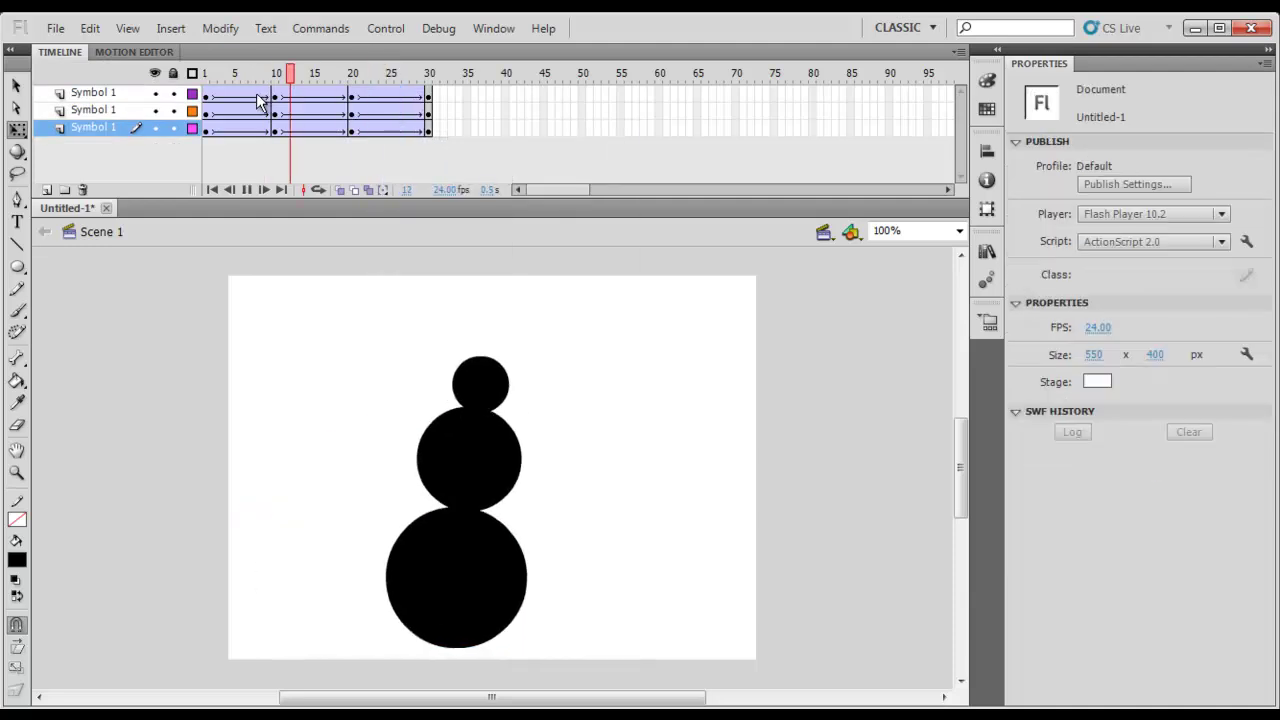
key("Return")
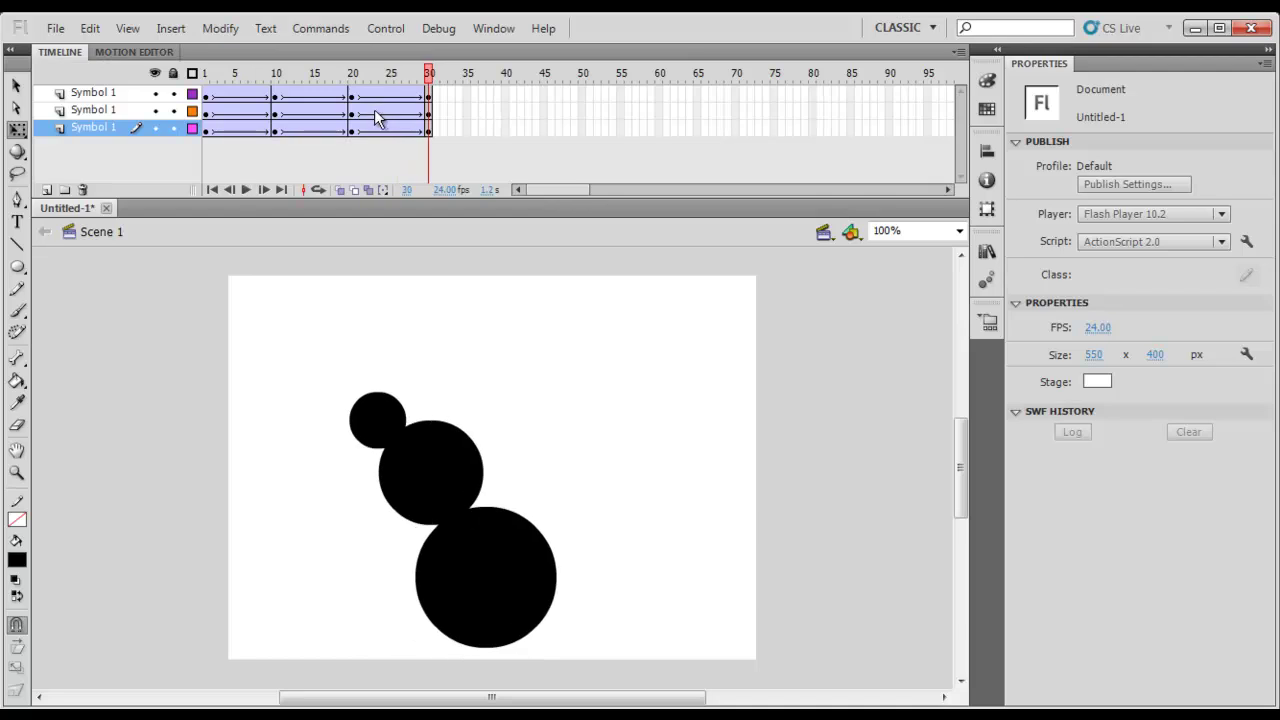
key("Return")
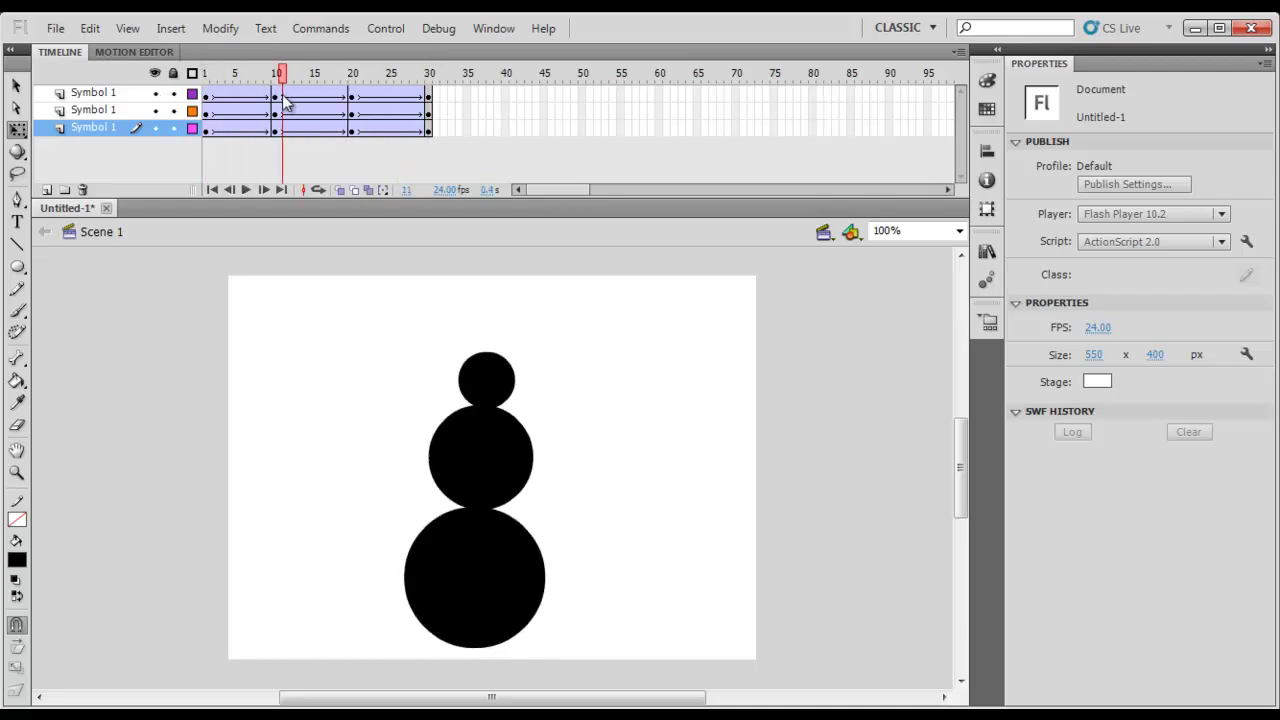
Insert keyframes at frame 35 on all three circle layers.
left_click_drag(445, 105, 508, 110)
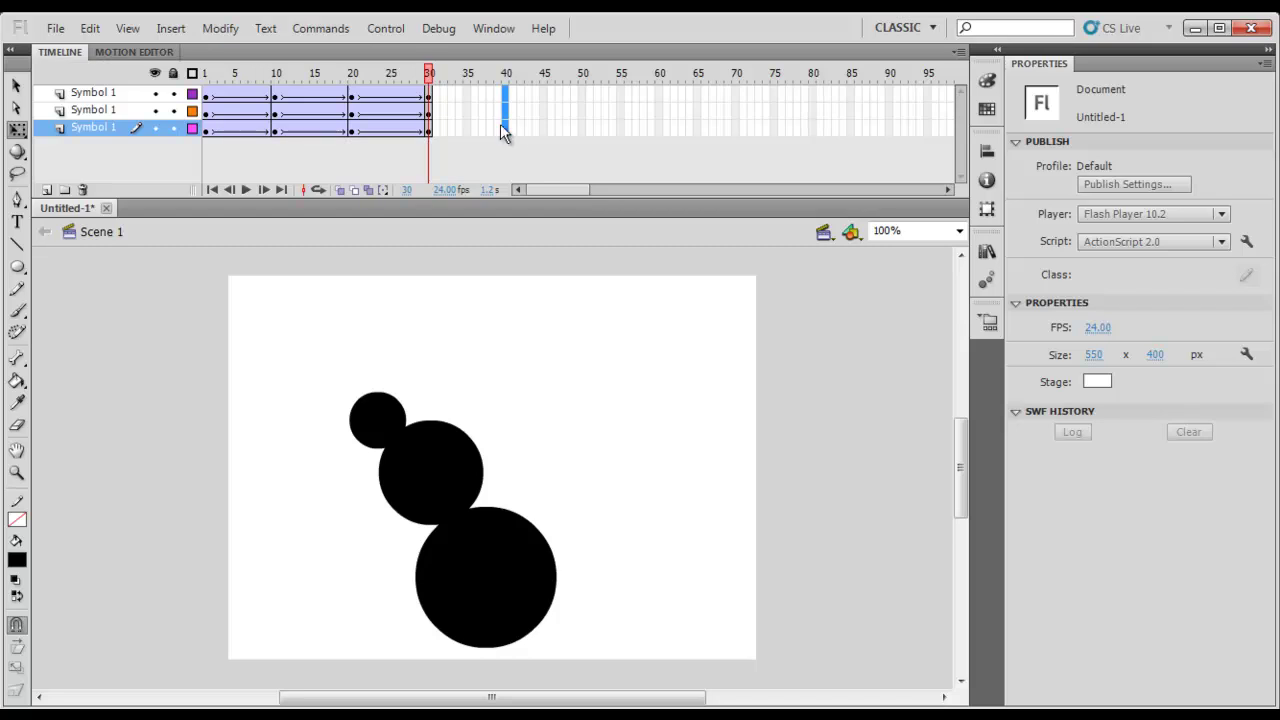
left_click_drag(466, 90, 468, 145)
key("F6")
At frame 35, move the middle circle to about X 324 and set the top circle against its upper-right edge so the stack leans right.
left_click(487, 437)
left_click_drag(465, 465, 619, 427)
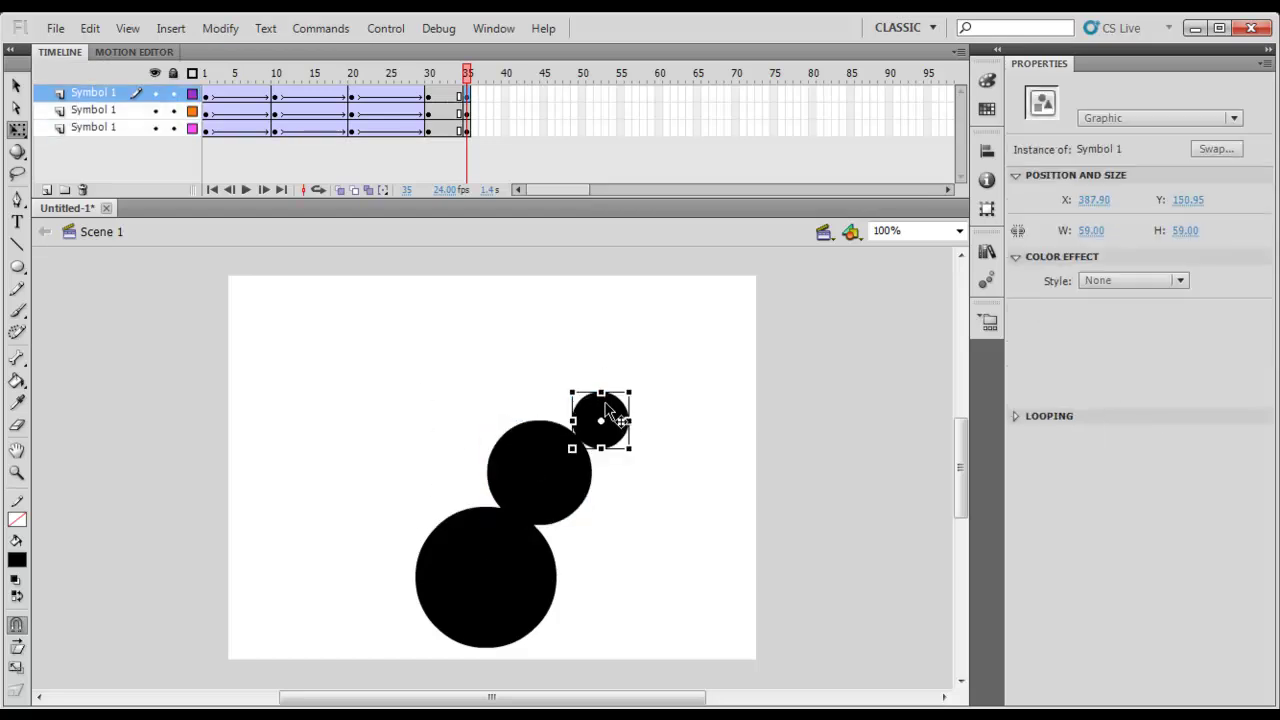
key("Left")
key("Left")
key("Left")
key("Left")
key("Left")
key("Left")
key("Left")
key("Left")
key("Left")
key("Left")
key("Left")
key("Up")
key("Up")
key("Up")
key("Up")
key("Up")
key("Up")
key("Up")
key("Up")
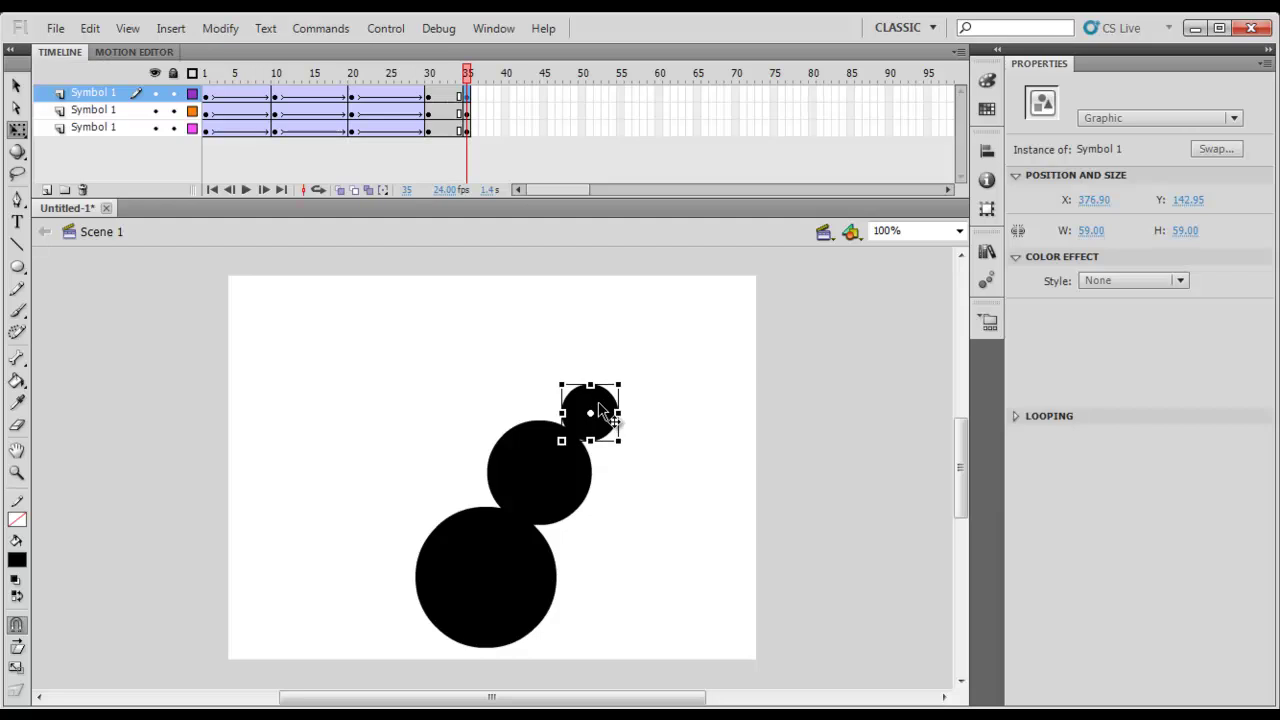
left_click(583, 446)
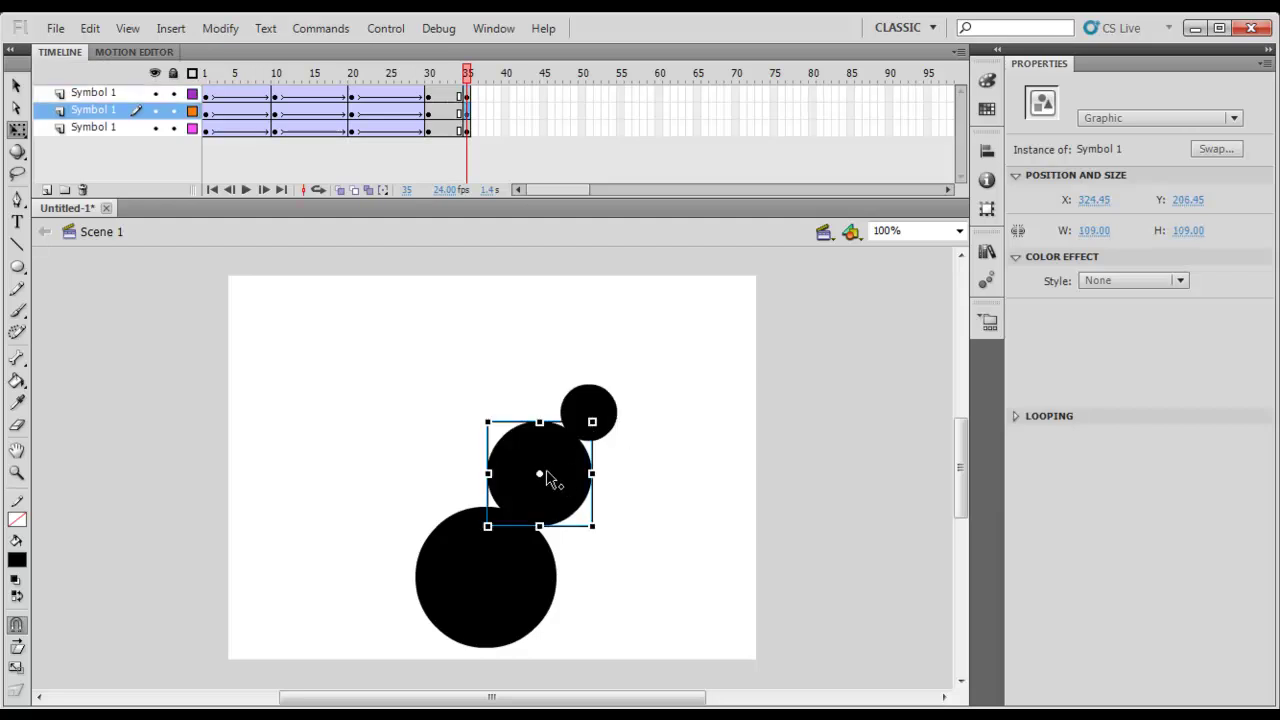
left_click(592, 399)
left_click(688, 382)
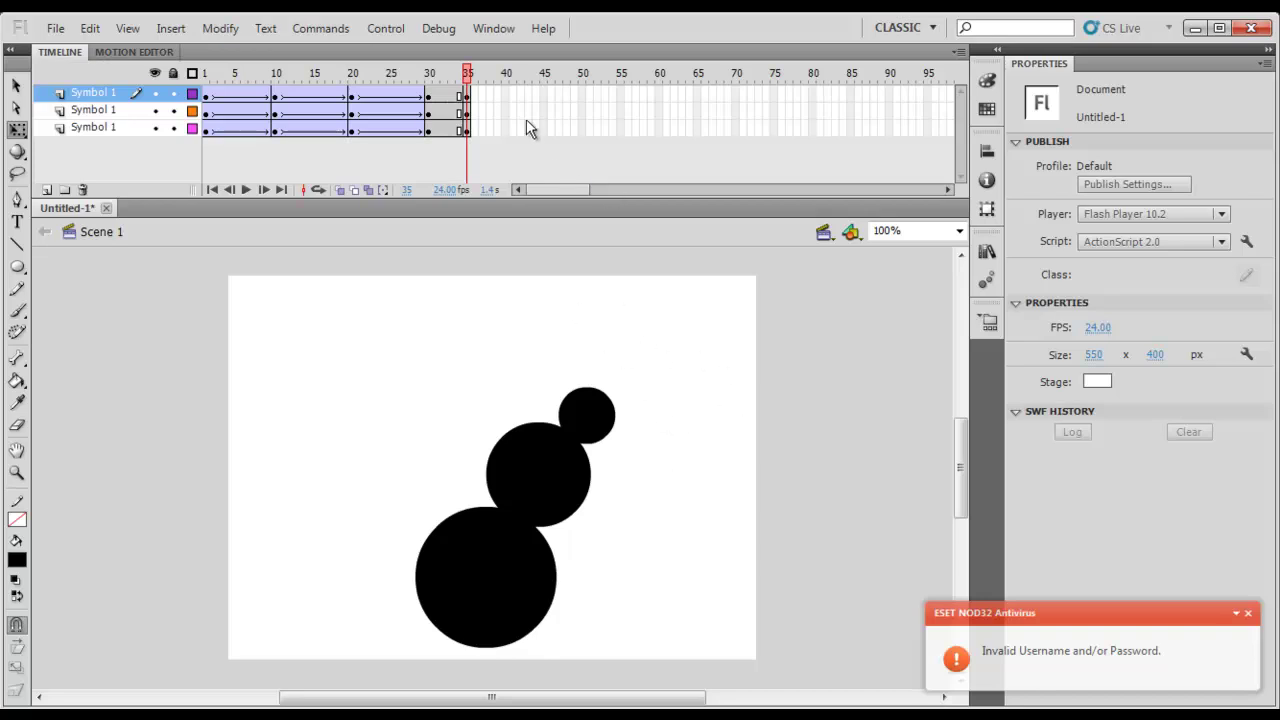
Insert keyframes at frame 40 on all three circle layers.
left_click_drag(505, 104, 512, 137)
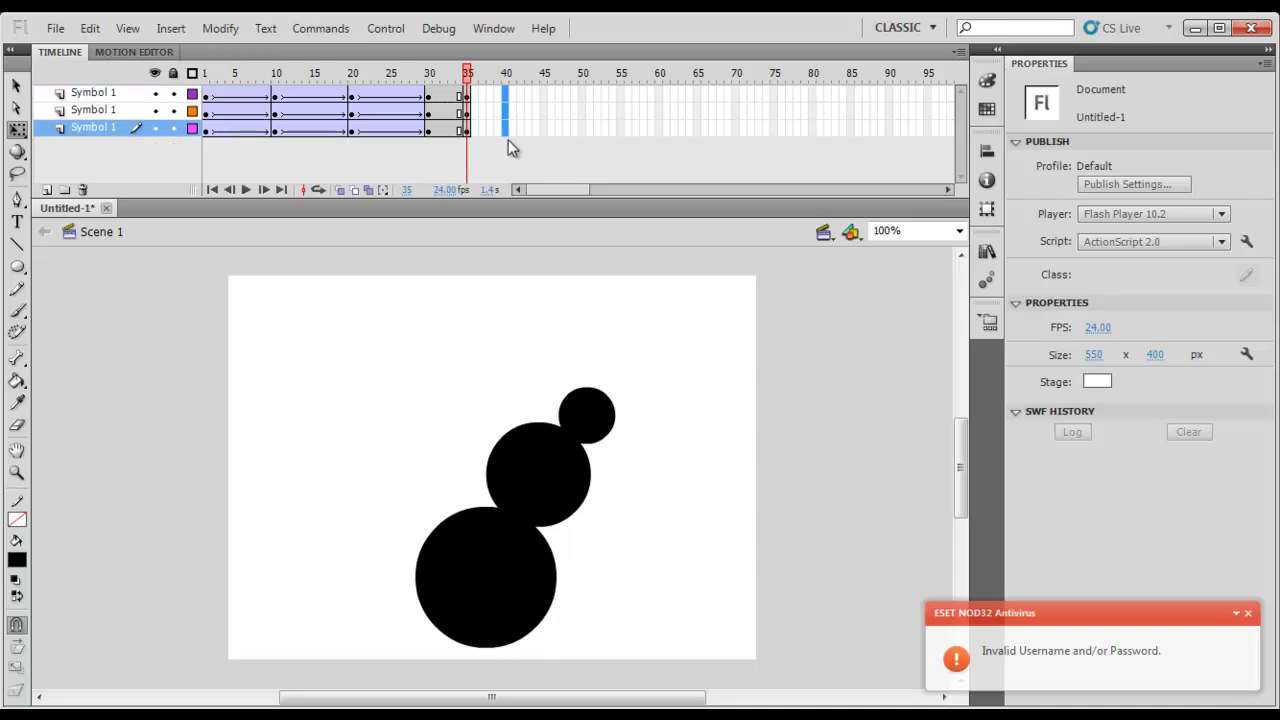
key("F6")
left_click(645, 333)
At frame 40, lean the upper two circles slightly left, with the top circle at about X 206, Y 123.
left_click_drag(552, 470, 475, 457)
left_click_drag(591, 420, 420, 392)
key("Right")
key("Right")
key("Right")
key("Right")
key("Down")
key("Down")
key("Down")
key("Right")
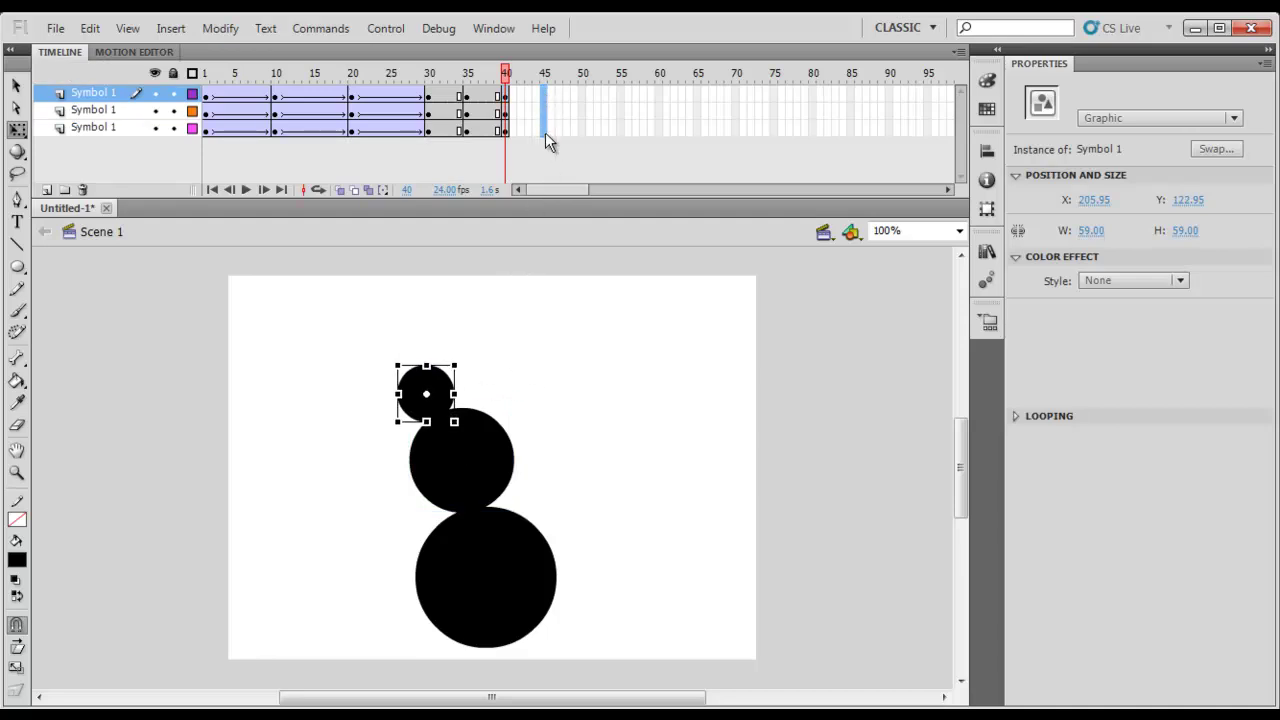
Insert keyframes at frame 45 on all three circle layers.
left_click(545, 133)
key("F6")
left_click(610, 383)
At frame 45, shift the middle circle slightly to the right of the bottom circle's centre and lower it a little.
left_click_drag(484, 466, 524, 464)
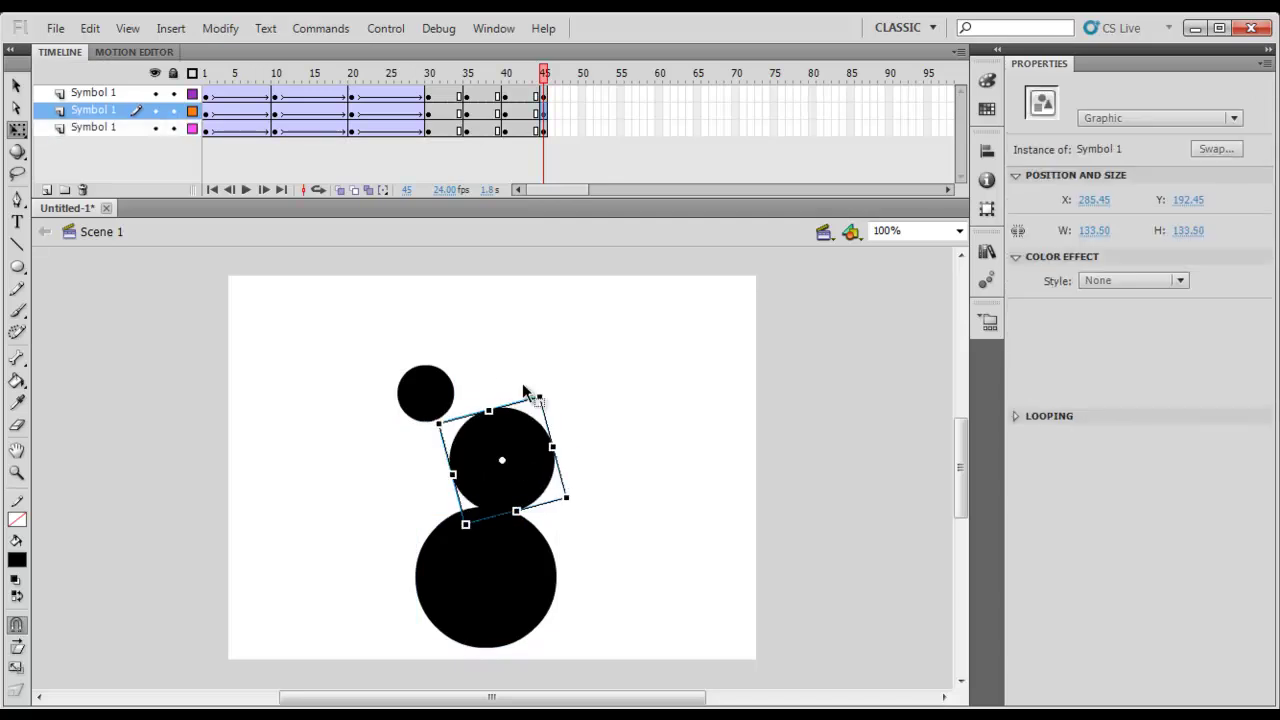
left_click(617, 378)
left_click_drag(491, 451, 501, 451)
key("Left")
key("Left")
key("Left")
key("Left")
key("Left")
key("Left")
key("Left")
key("Left")
key("Left")
key("Left")
key("Left")
key("Left")
key("Left")
key("Left")
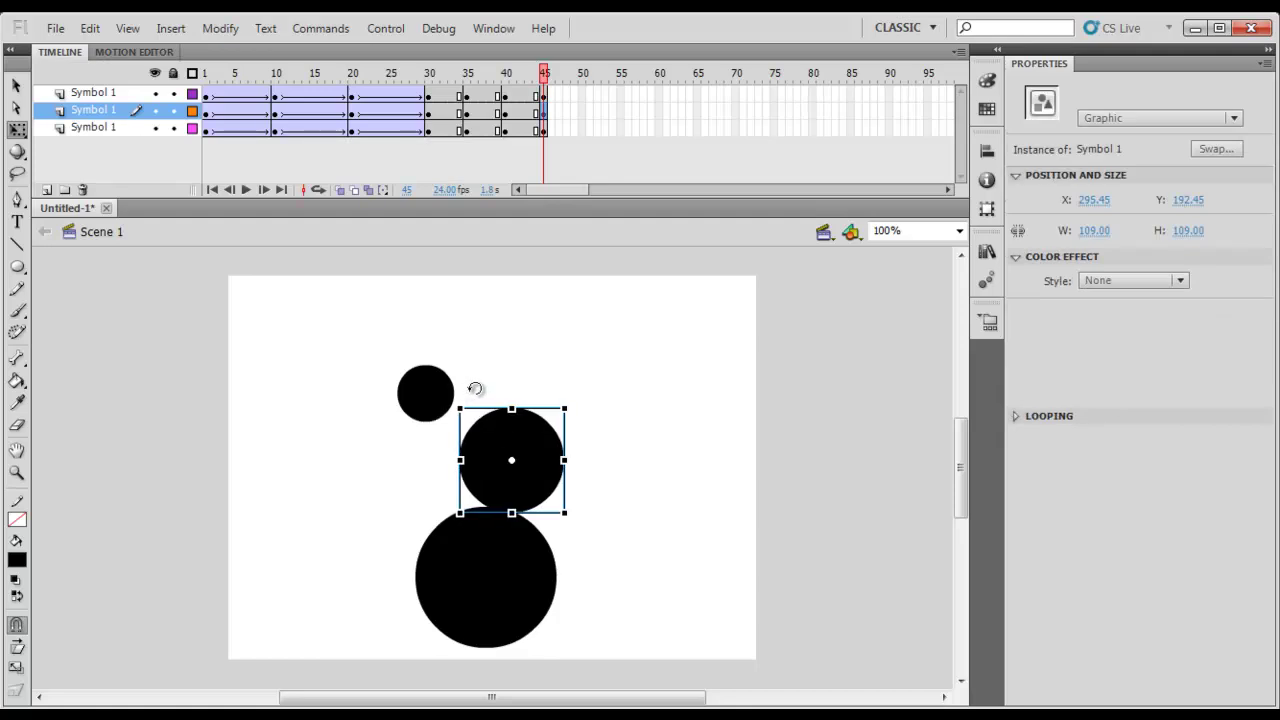
key("Down")
key("Down")
key("Down")
At frame 45, move the top circle onto the middle one at about X 302, Y 124.
left_click_drag(440, 383, 529, 384)
key("Right")
key("Right")
key("Right")
key("Right")
key("Down")
key("Down")
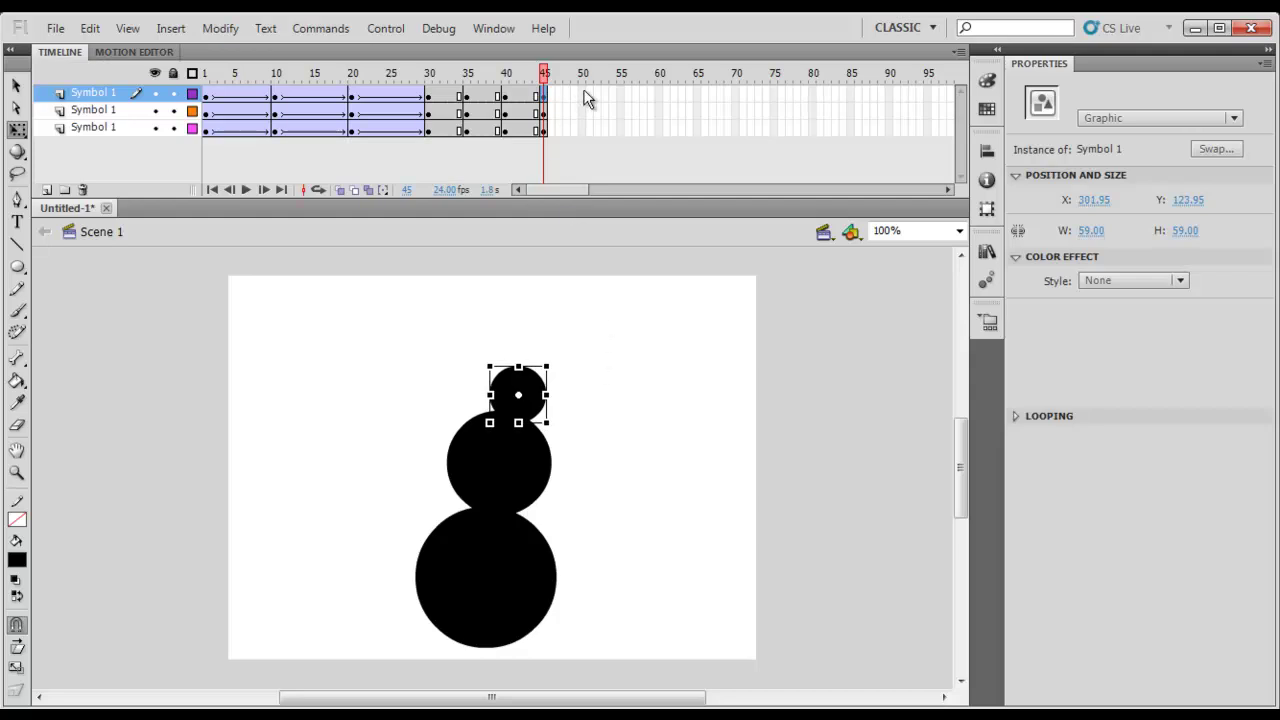
Copy the frame 1 keyframes of all three layers and paste them at frame 50.
left_click_drag(584, 128, 196, 115)
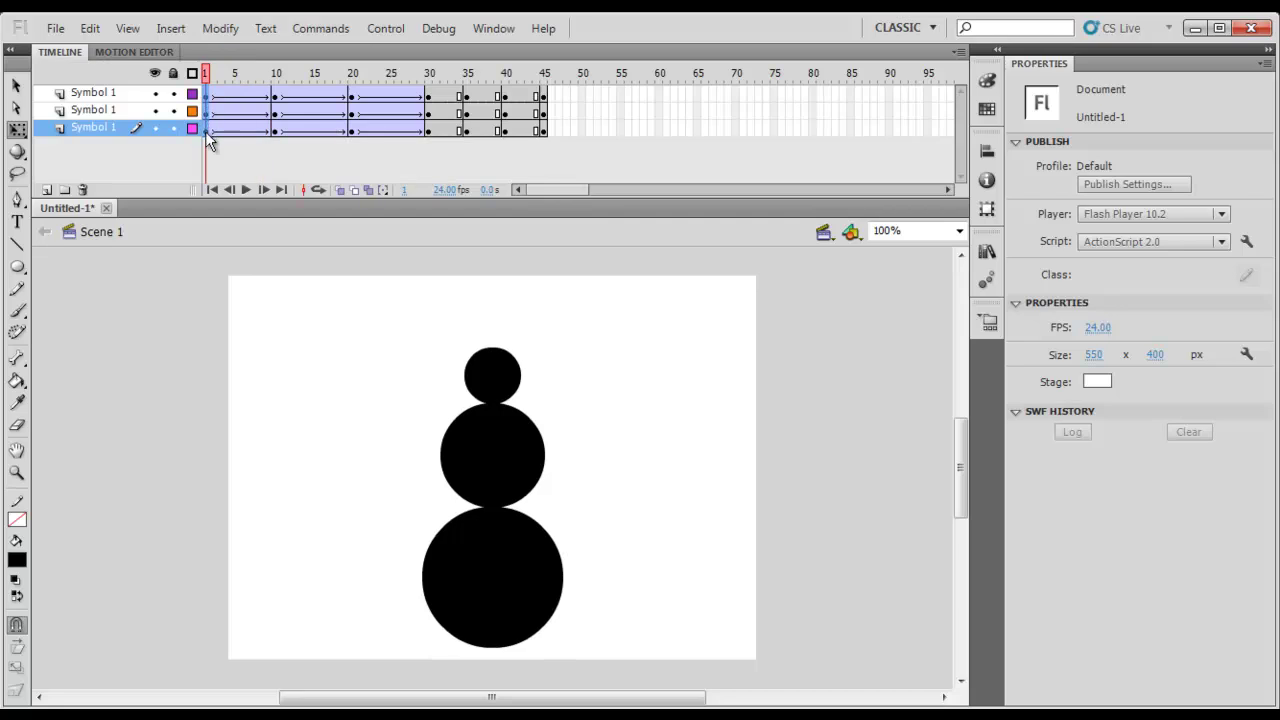
right_click(205, 132)
left_click(343, 403)
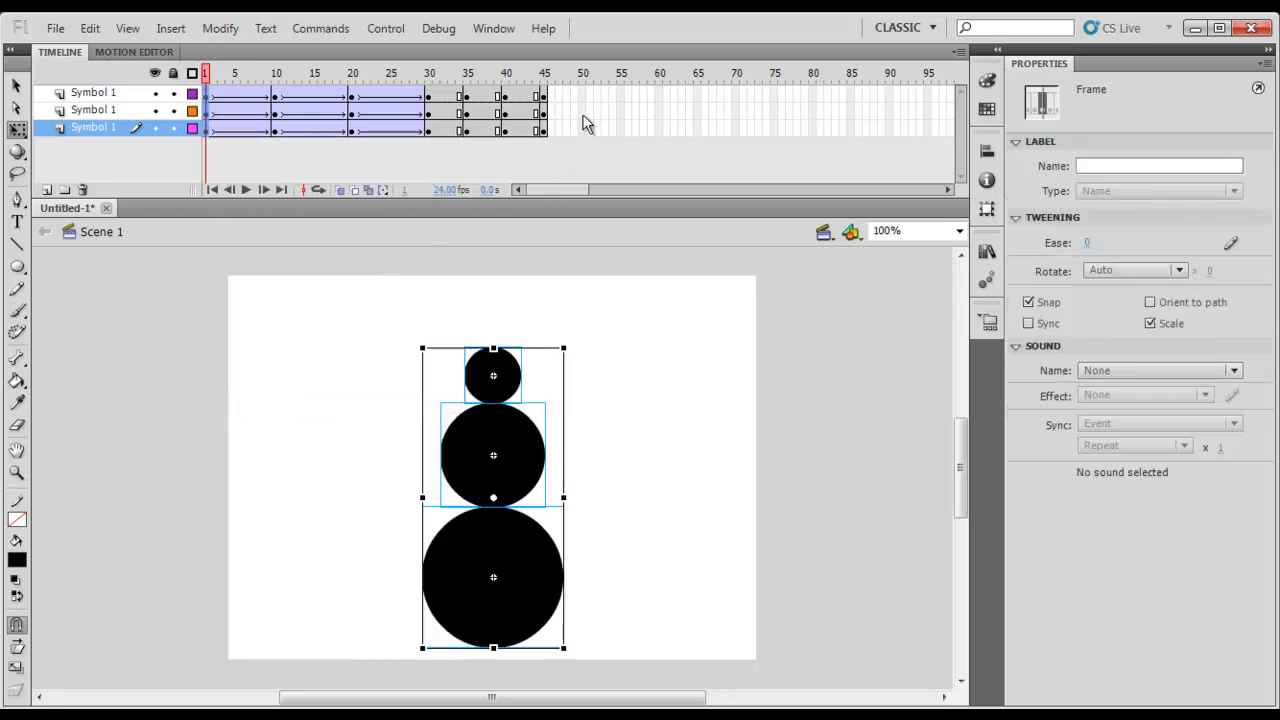
left_click_drag(584, 98, 579, 132)
right_click(579, 132)
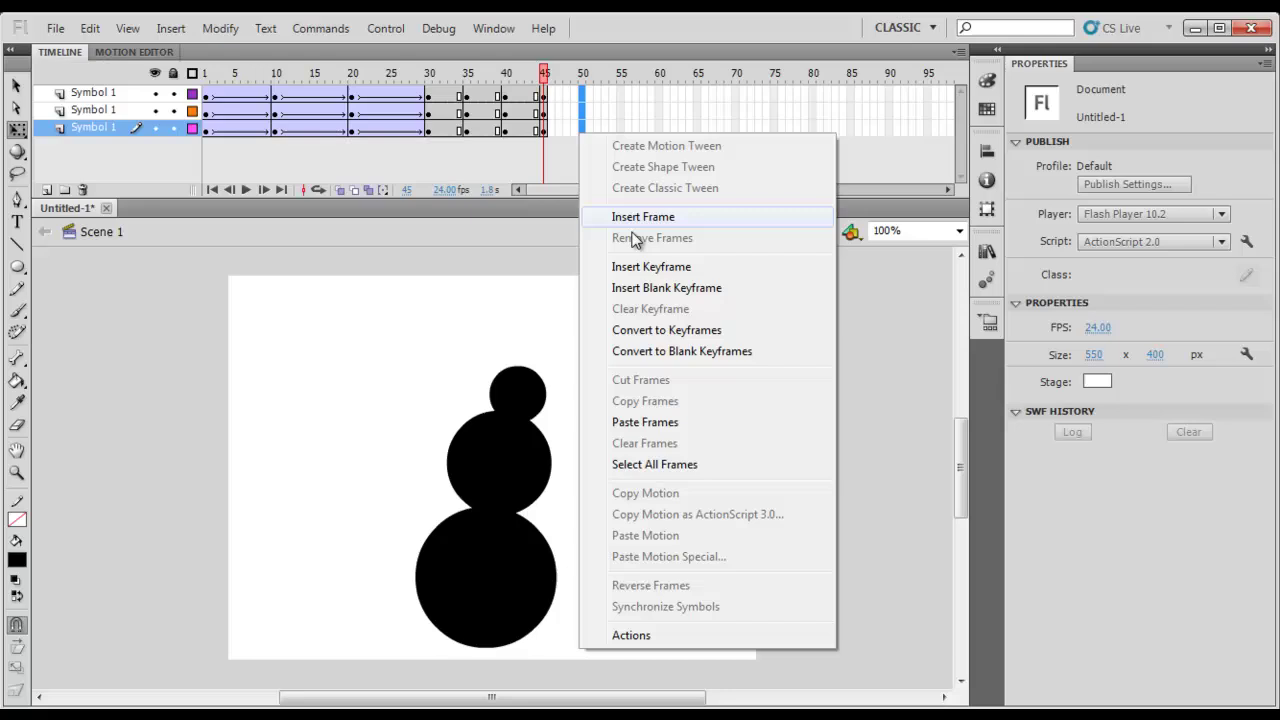
left_click(643, 416)
Create classic tweens across all spans from frame 30 to 50 on every layer and play the animation from frame 1.
left_click_drag(548, 80, 436, 128)
right_click(466, 122)
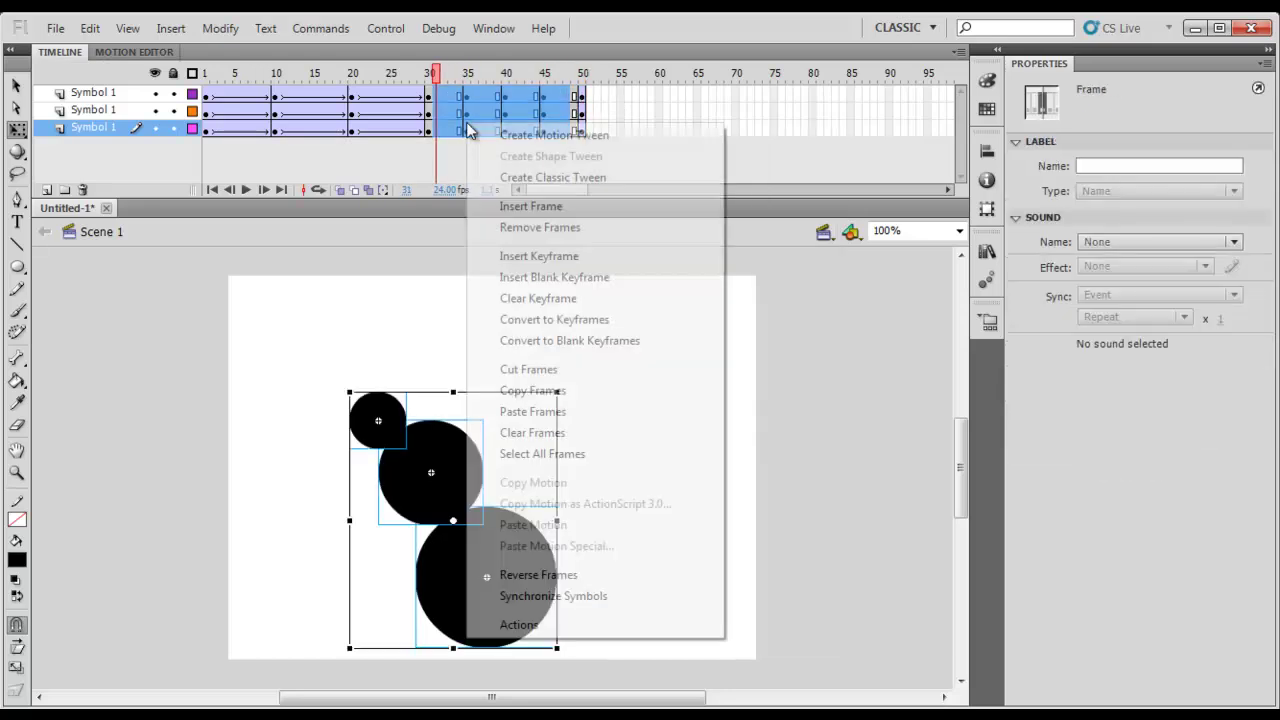
left_click(532, 178)
left_click(204, 73)
key("Return")
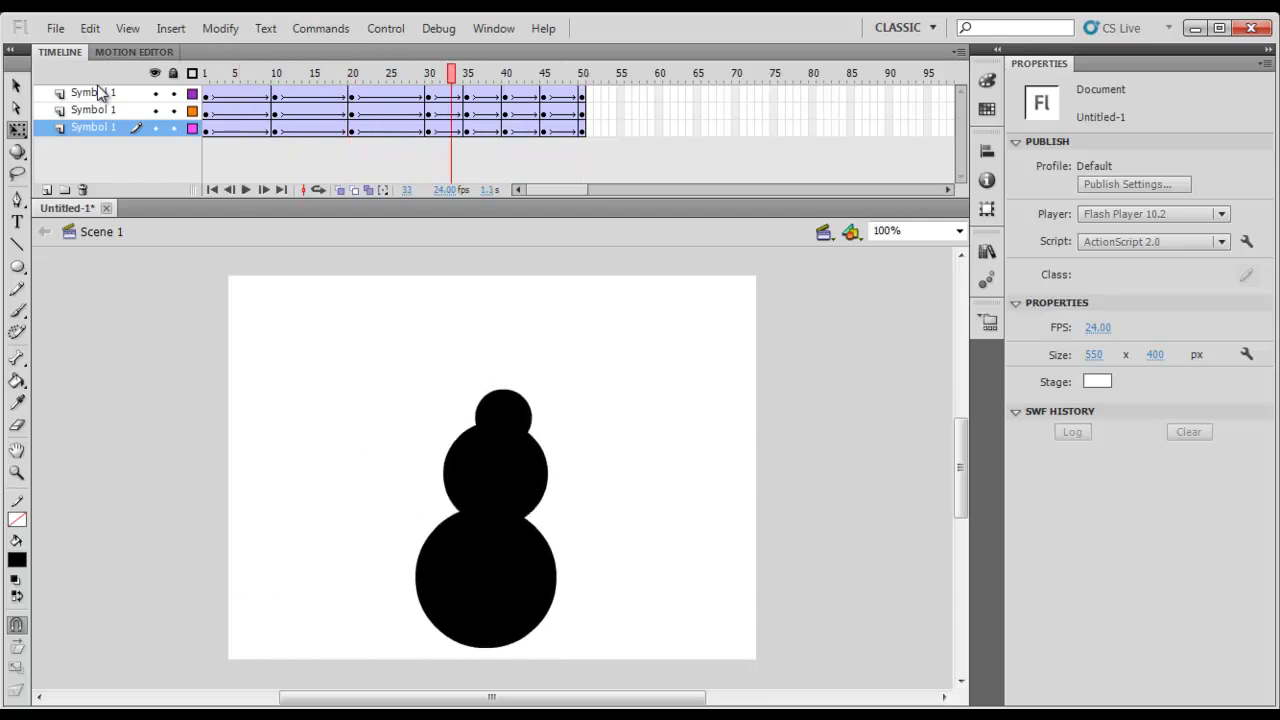
Test the movie in a preview window, watch the looping animation and close the preview.
key("ctrl+Return")
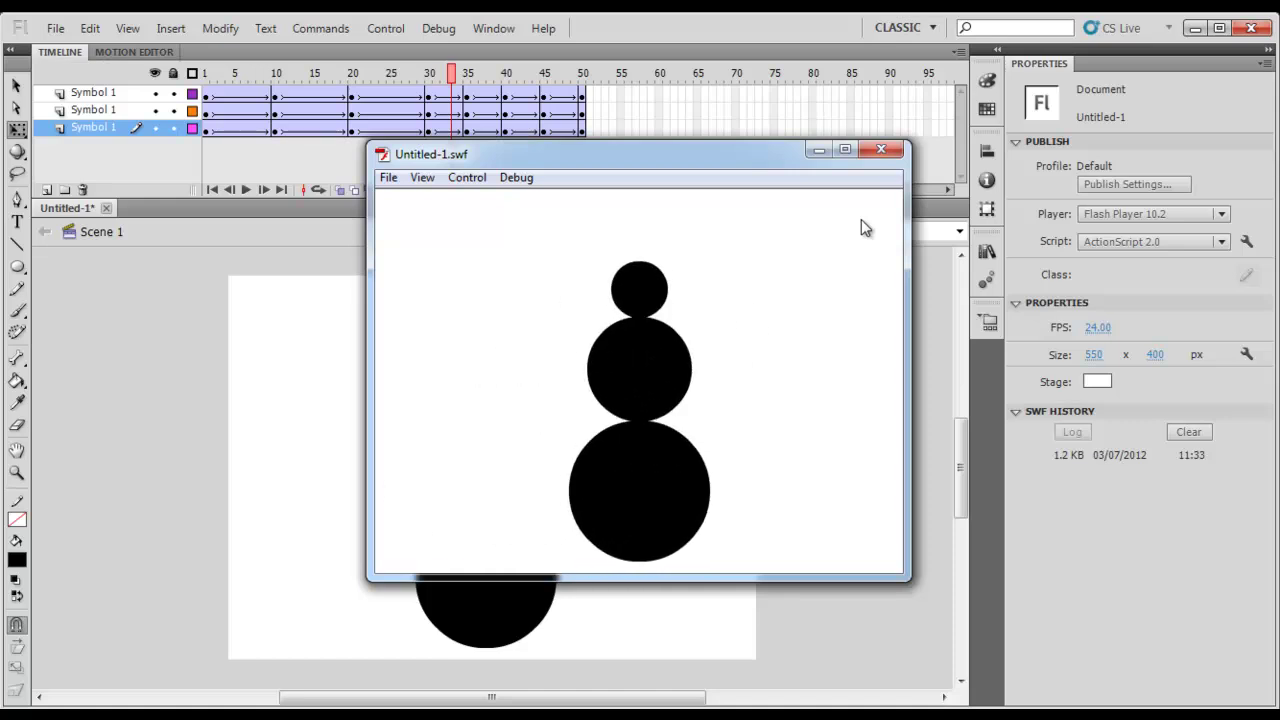
left_click(1090, 715)
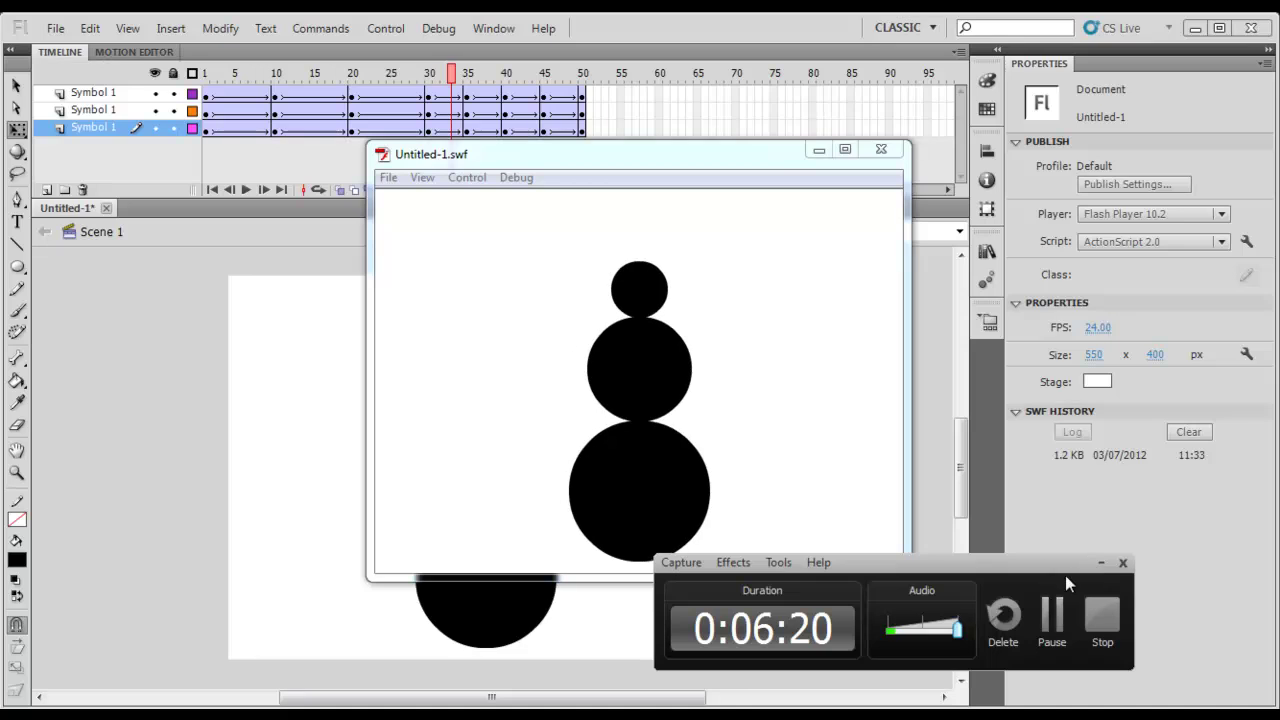
left_click(1100, 563)
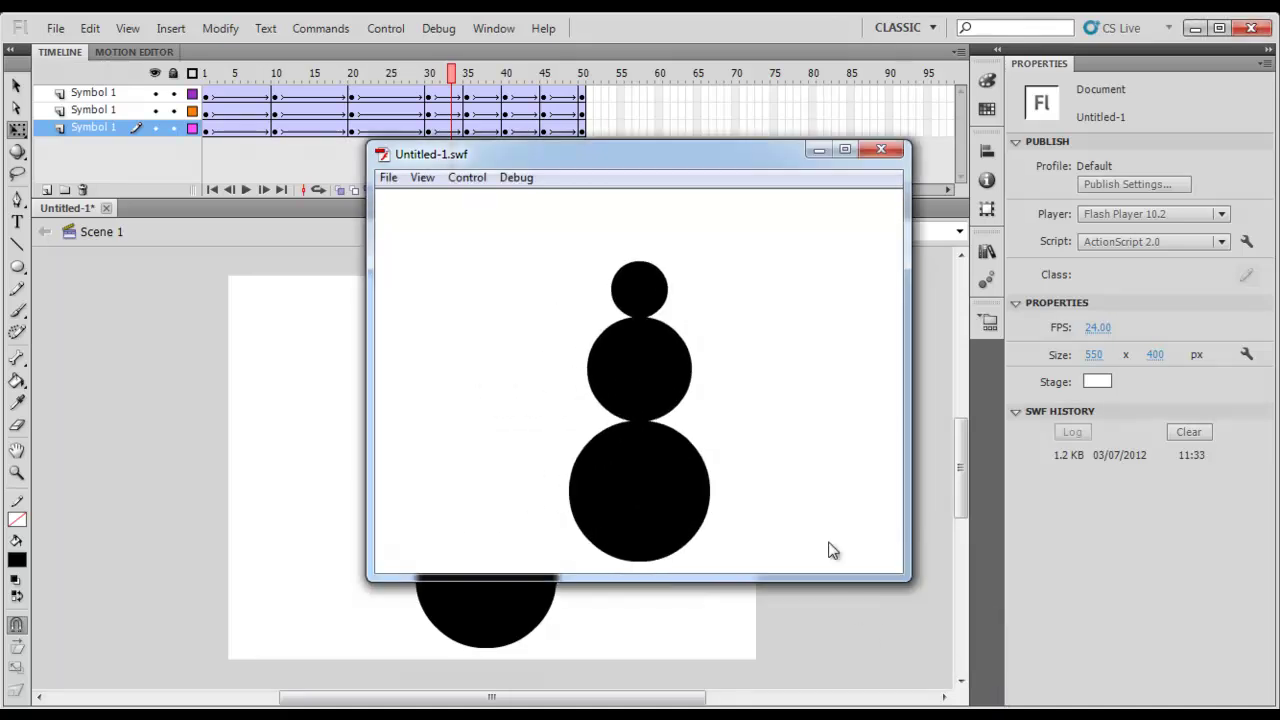
left_click(877, 151)
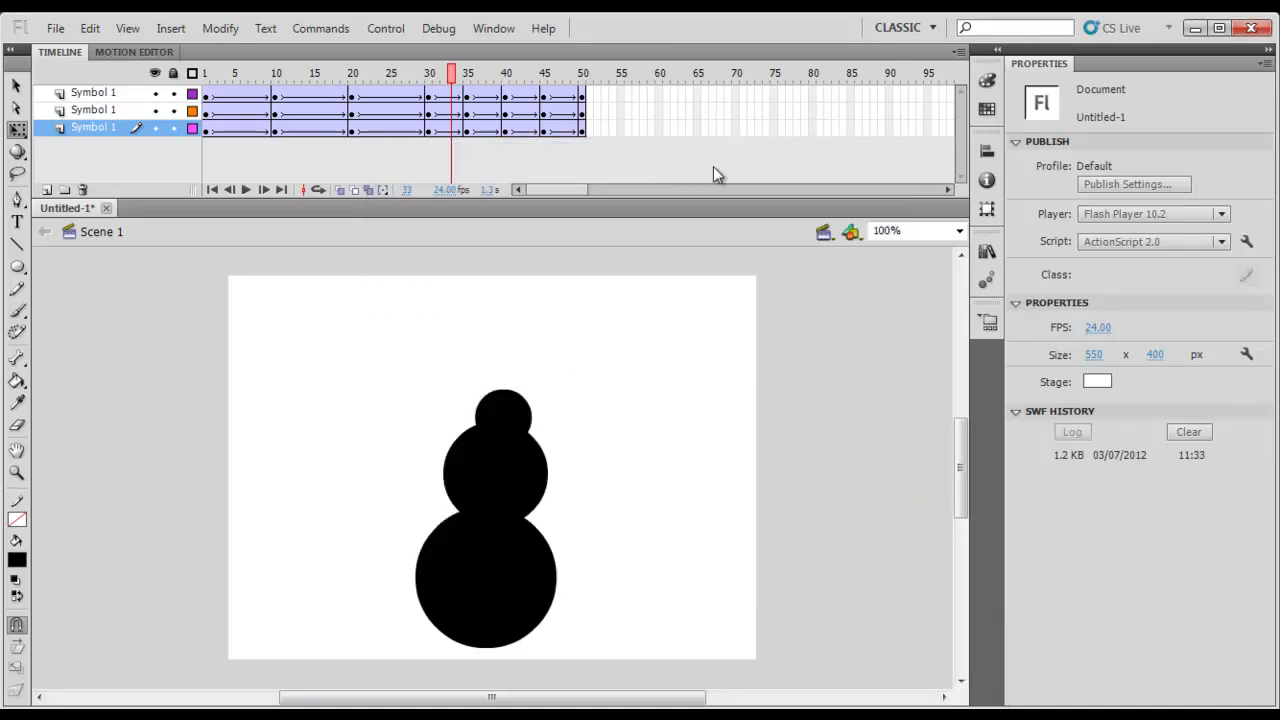
Turn on onion skinning and adjust its range to show the ten frames before the current one and none after.
left_click(340, 189)
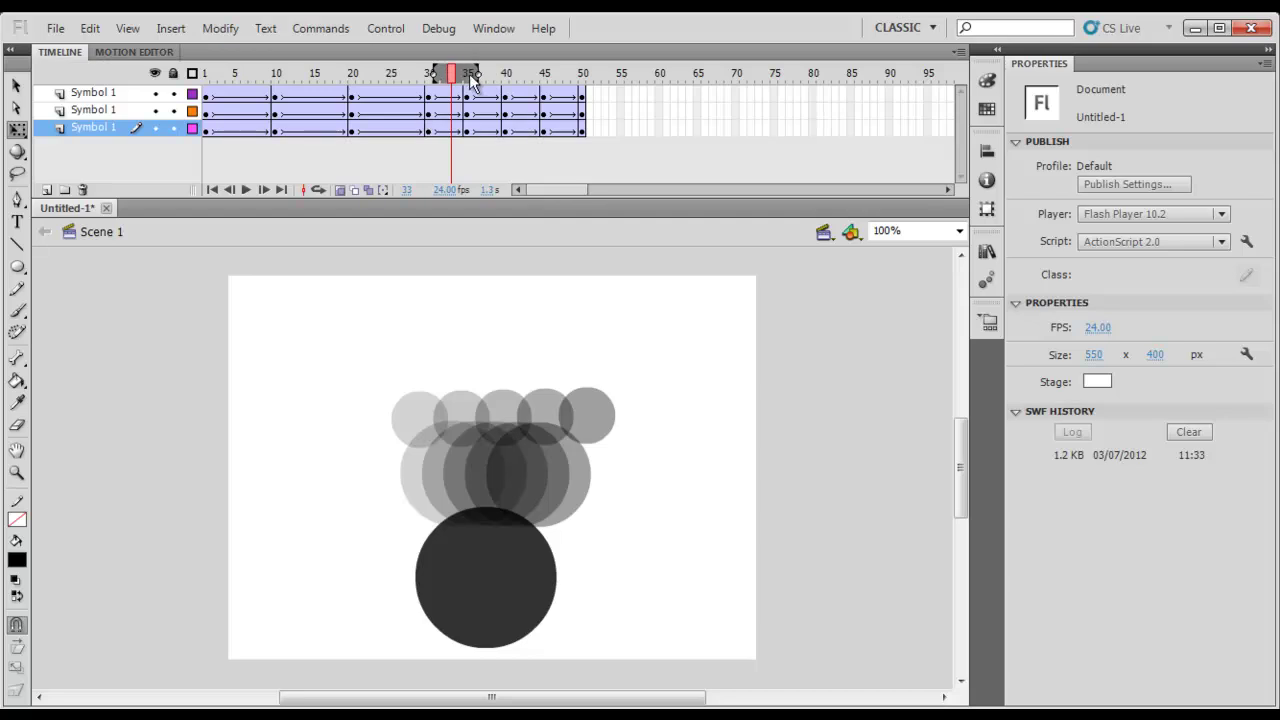
left_click_drag(477, 74, 523, 74)
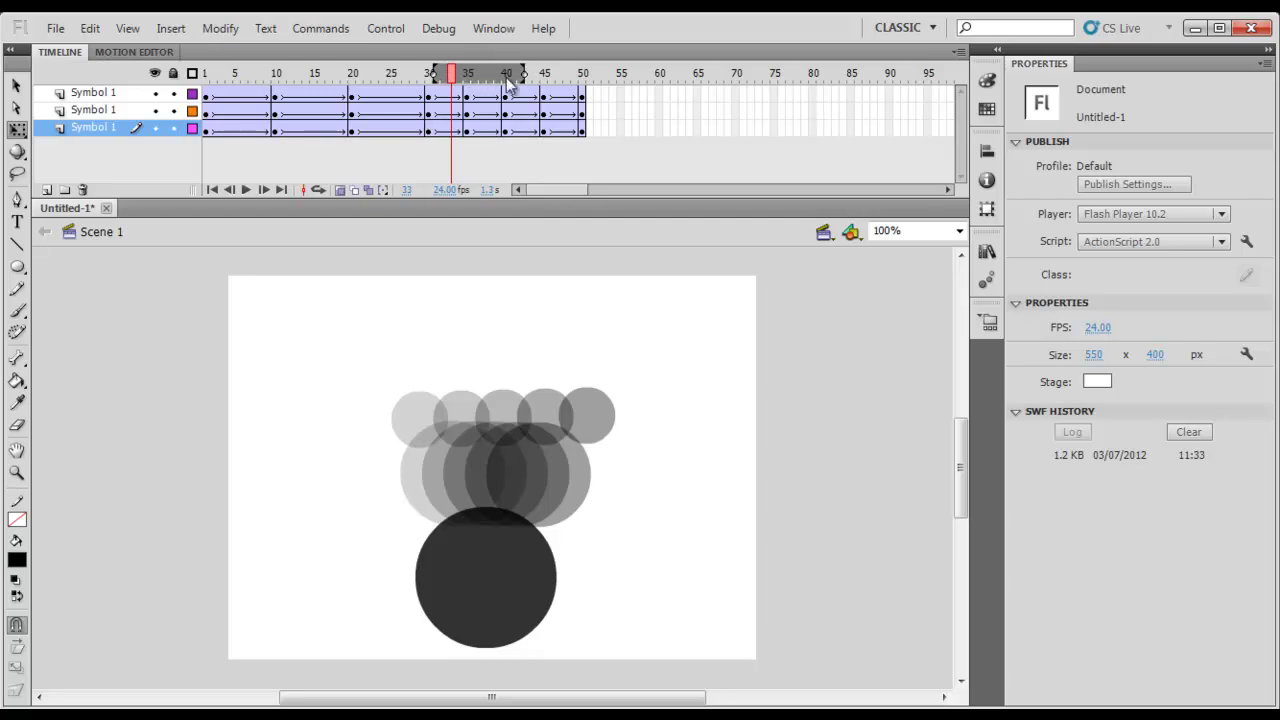
mouse_move(433, 74)
left_mouse_down()
mouse_move(382, 74)
mouse_move(382, 90)
mouse_move(195, 95)
mouse_move(325, 92)
left_mouse_up()
left_click_drag(375, 90, 460, 93)
left_click_drag(530, 75, 485, 76)
mouse_move(397, 78)
left_mouse_down()
mouse_move(462, 77)
mouse_move(284, 82)
mouse_move(620, 51)
mouse_move(597, 68)
left_mouse_up()
left_click_drag(512, 82, 284, 88)
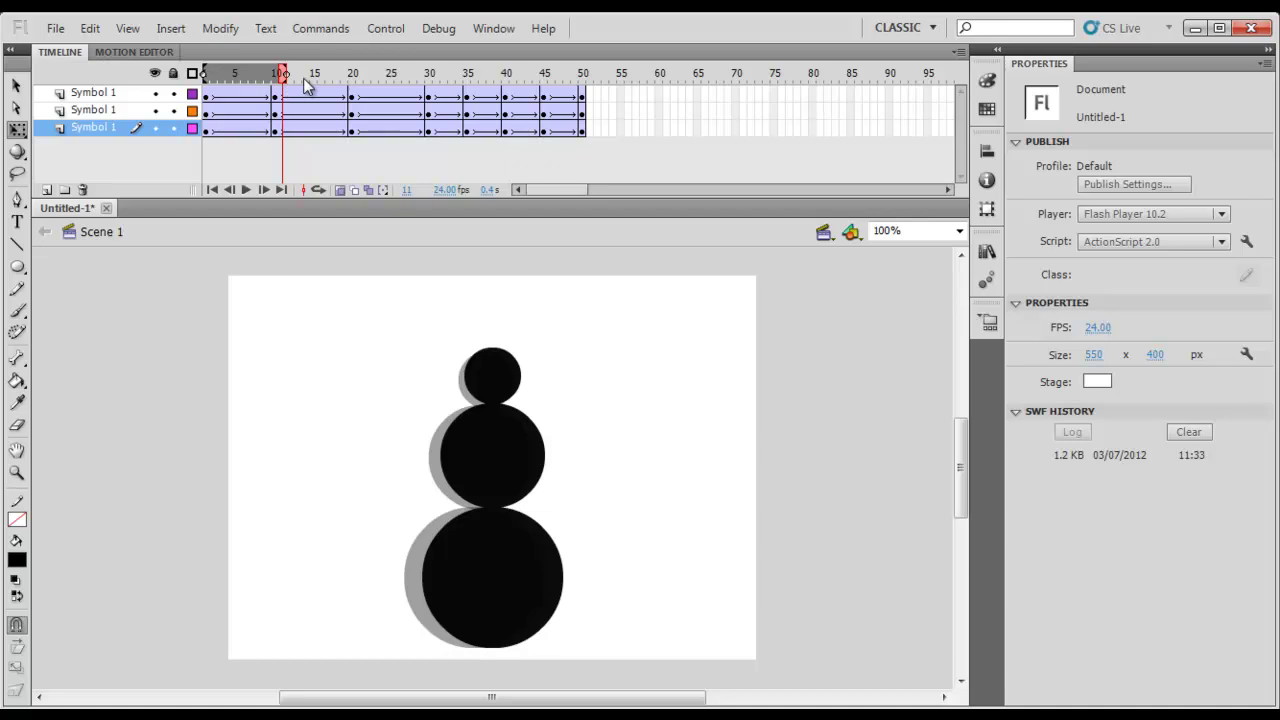
Play and scrub through the animation with onion skinning on, ending at frame 20.
key("Return")
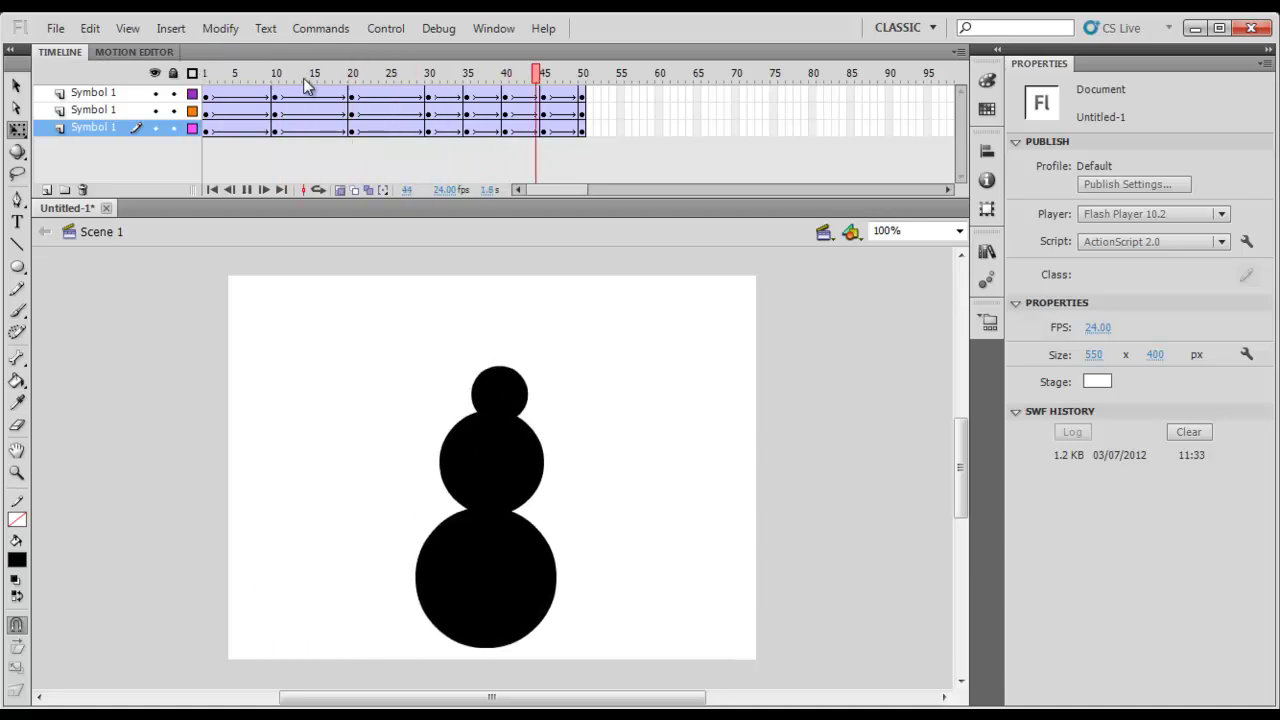
key("Return")
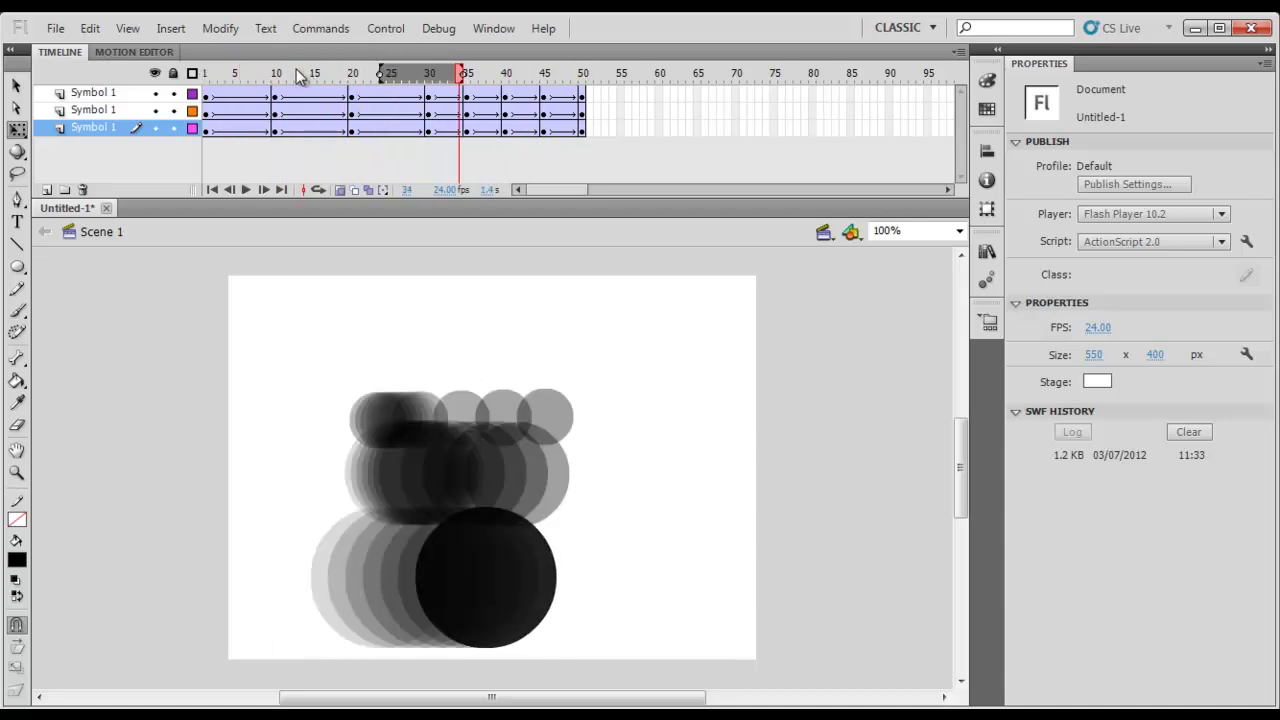
left_click_drag(205, 78, 330, 77)
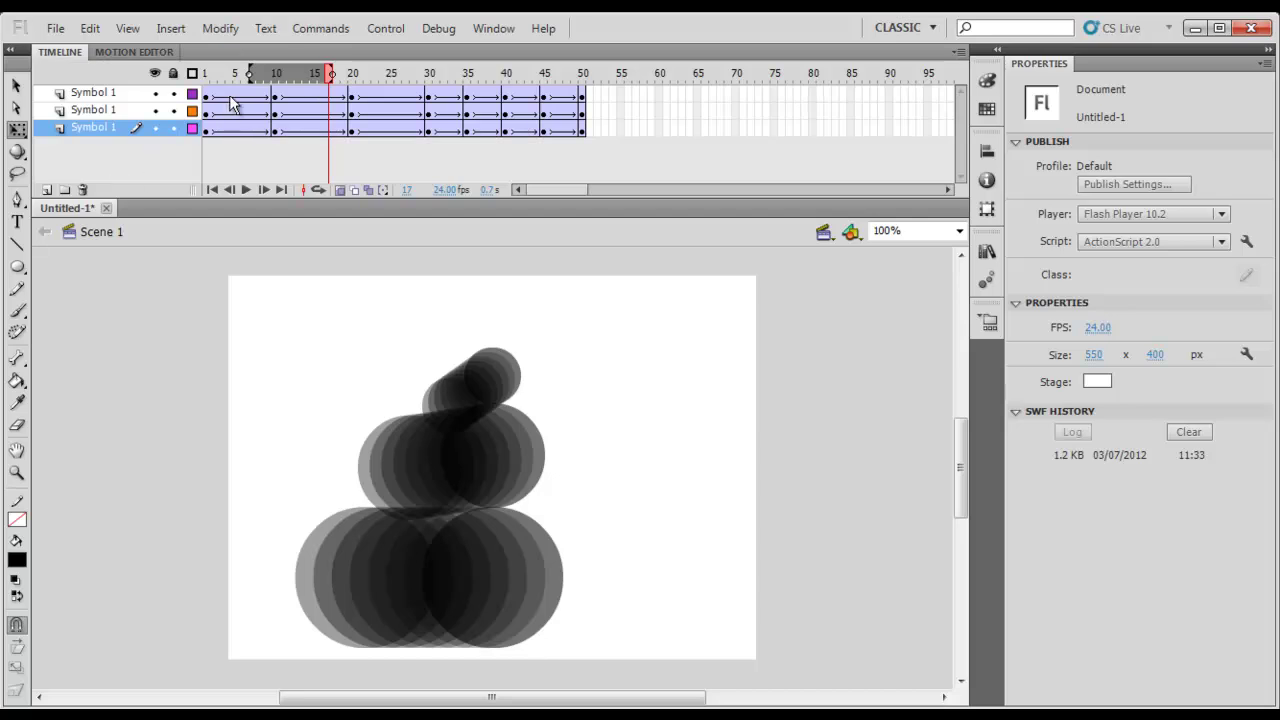
left_click_drag(330, 76, 356, 77)
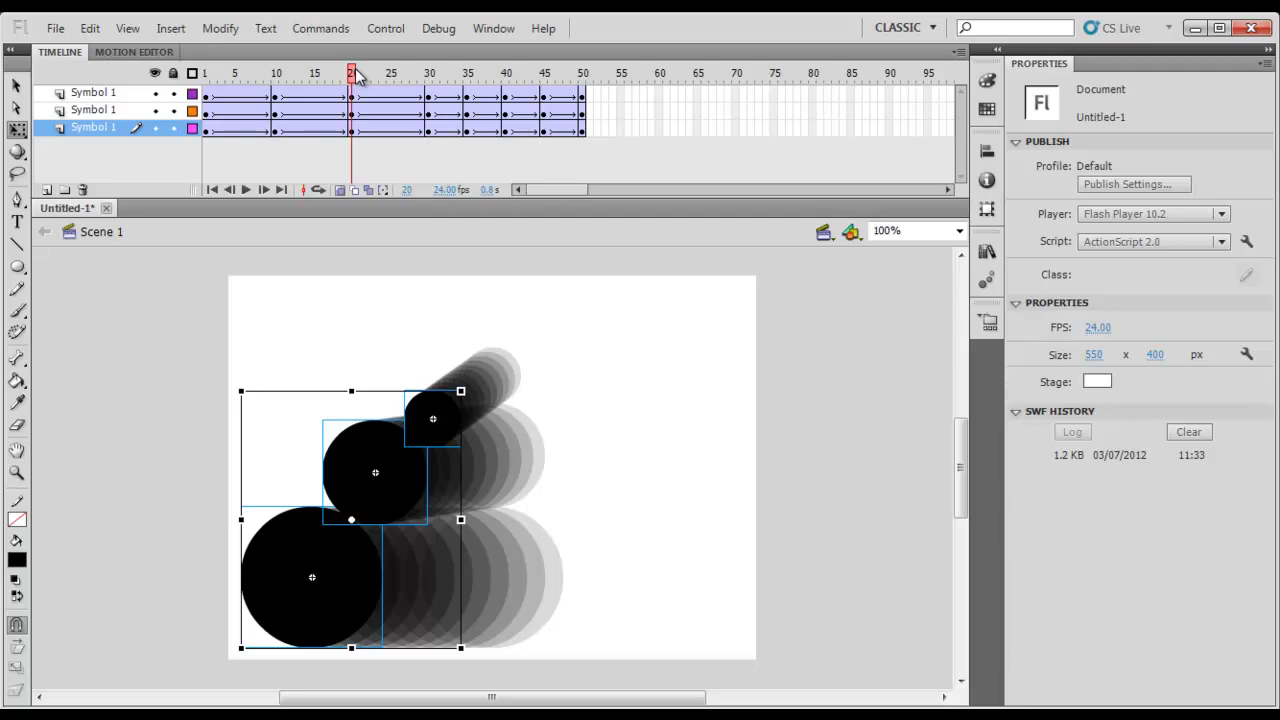
At frame 20, move the middle circle to about X 169, Y 219 and the top circle to about X 240, Y 166.
left_click(371, 290)
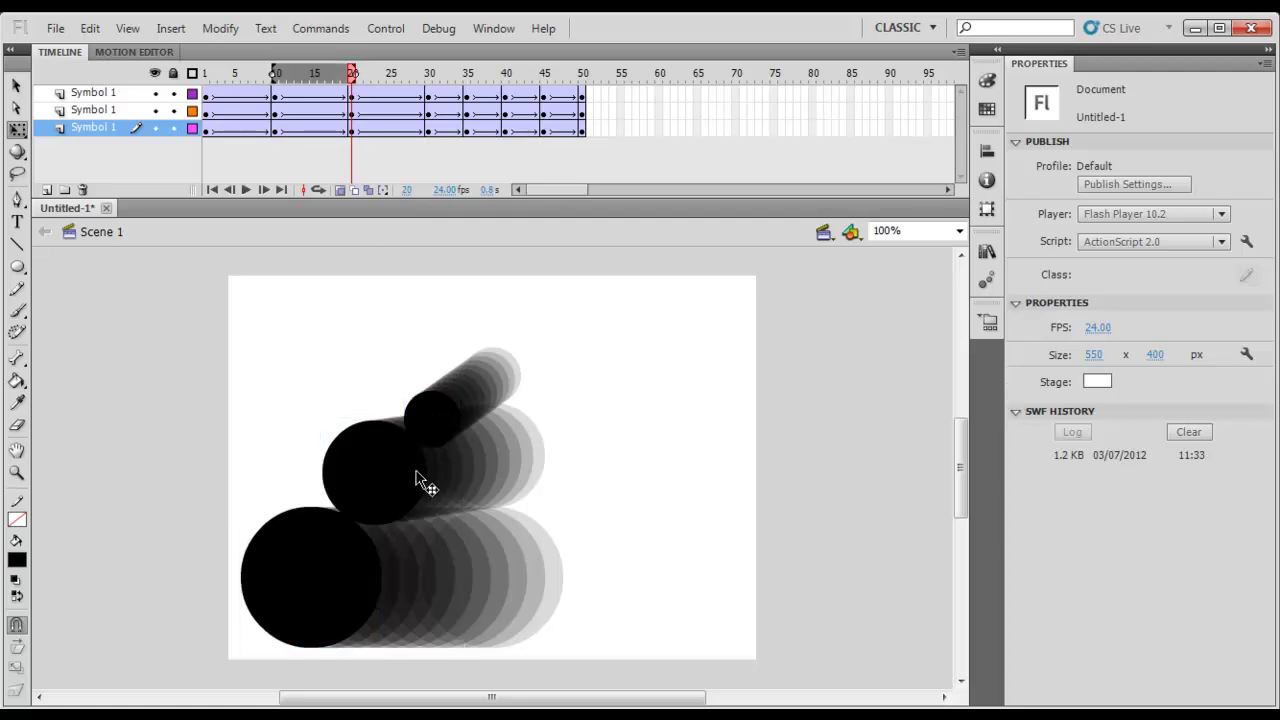
left_click_drag(416, 482, 429, 496)
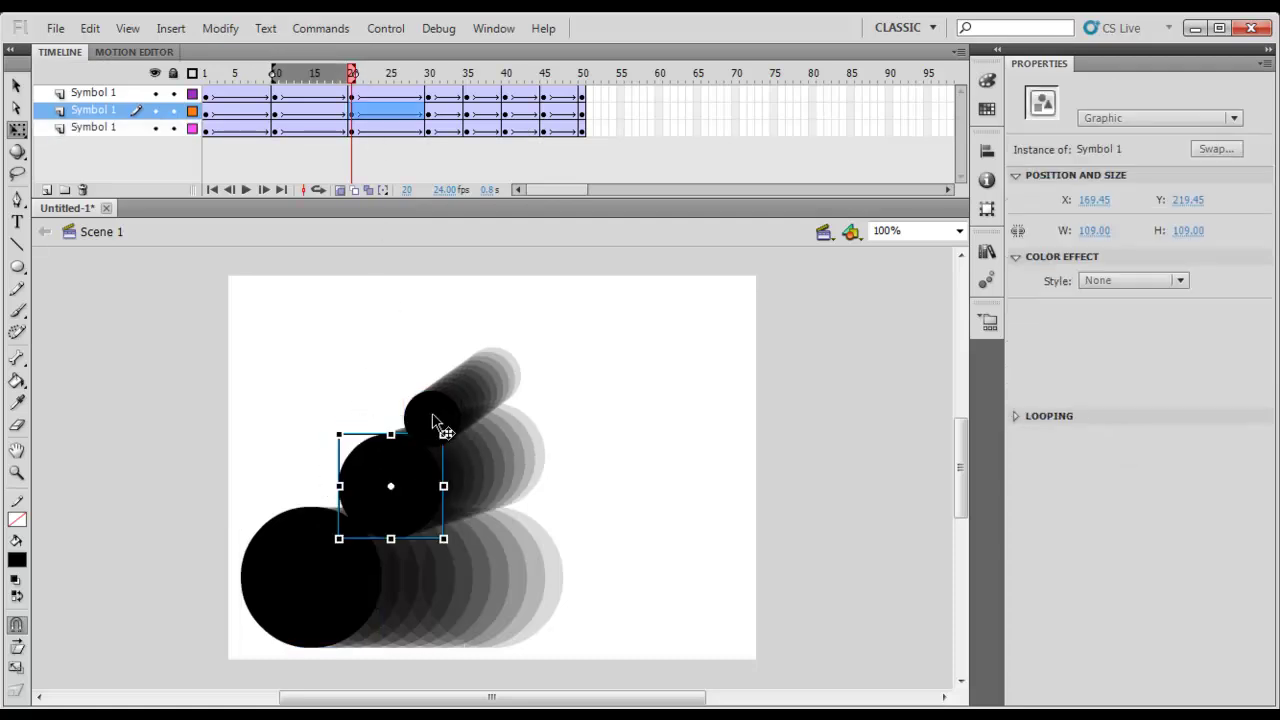
left_click(457, 437)
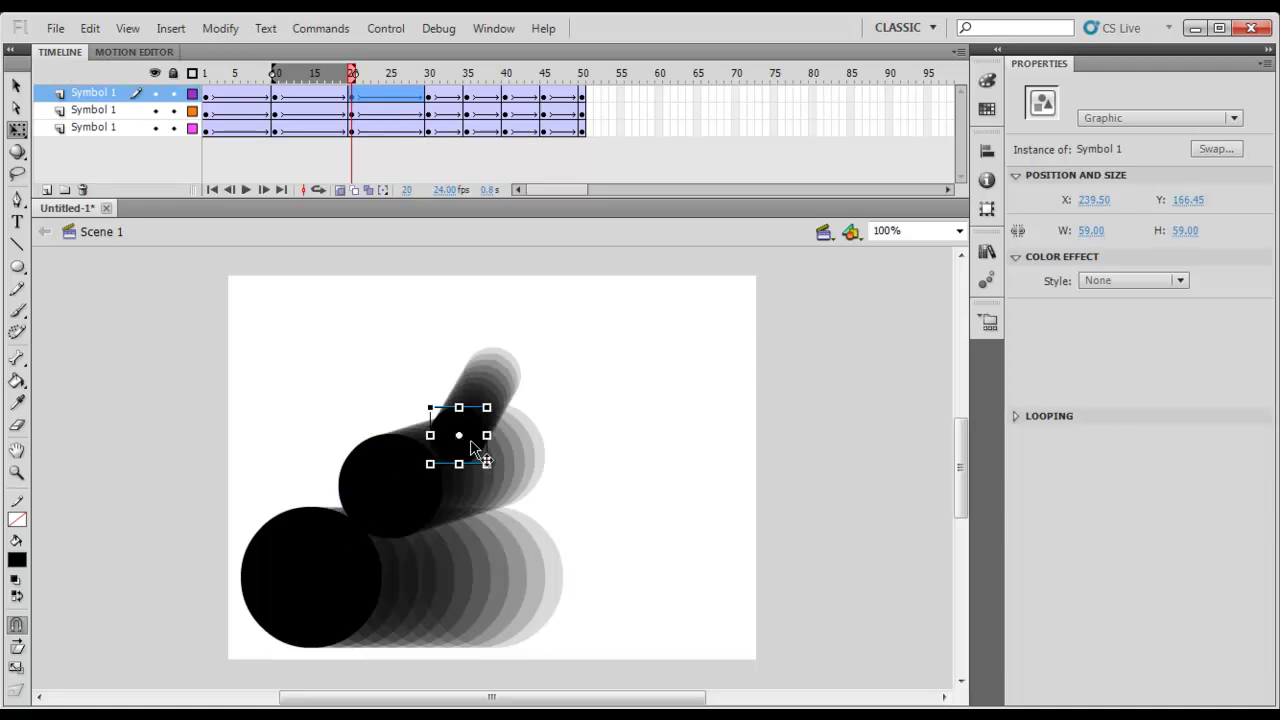
Turn off onion skinning and shift the top circle slightly at frame 20.
left_click(340, 189)
left_click_drag(459, 436, 457, 437)
left_click_drag(365, 78, 349, 104)
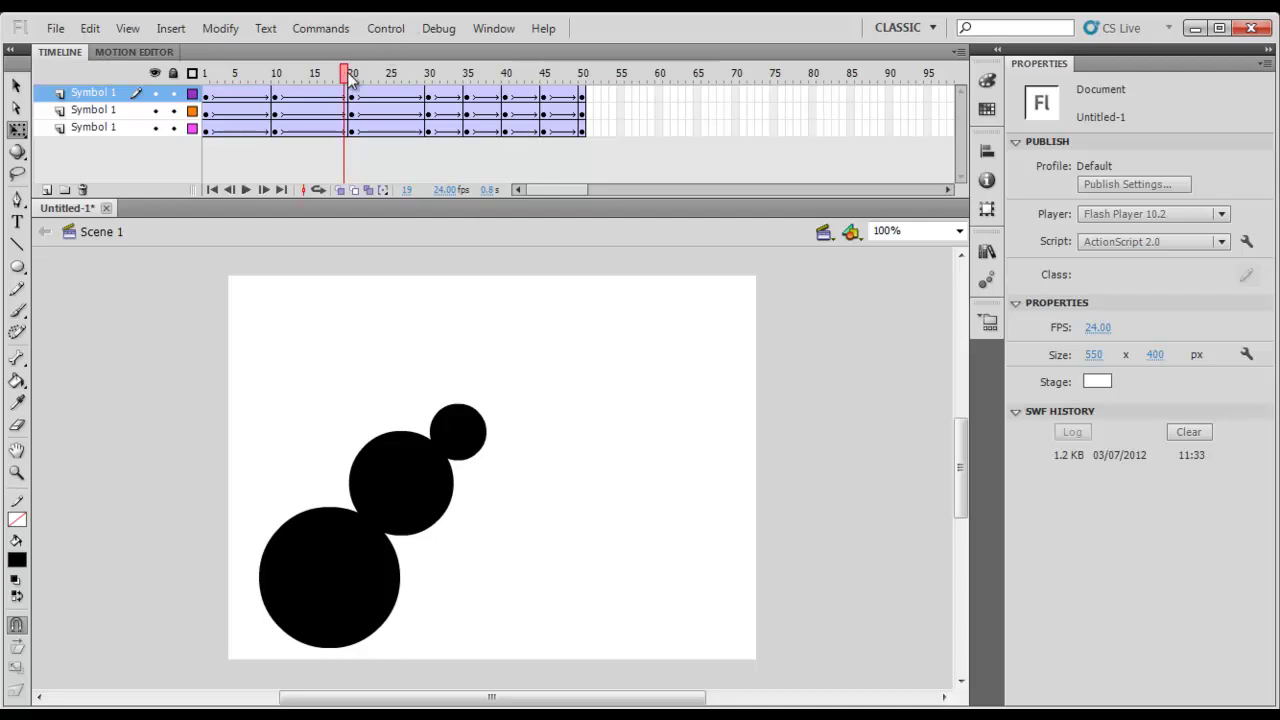
Insert keyframes on all three layers at frame 25.
left_click_drag(350, 74, 391, 78)
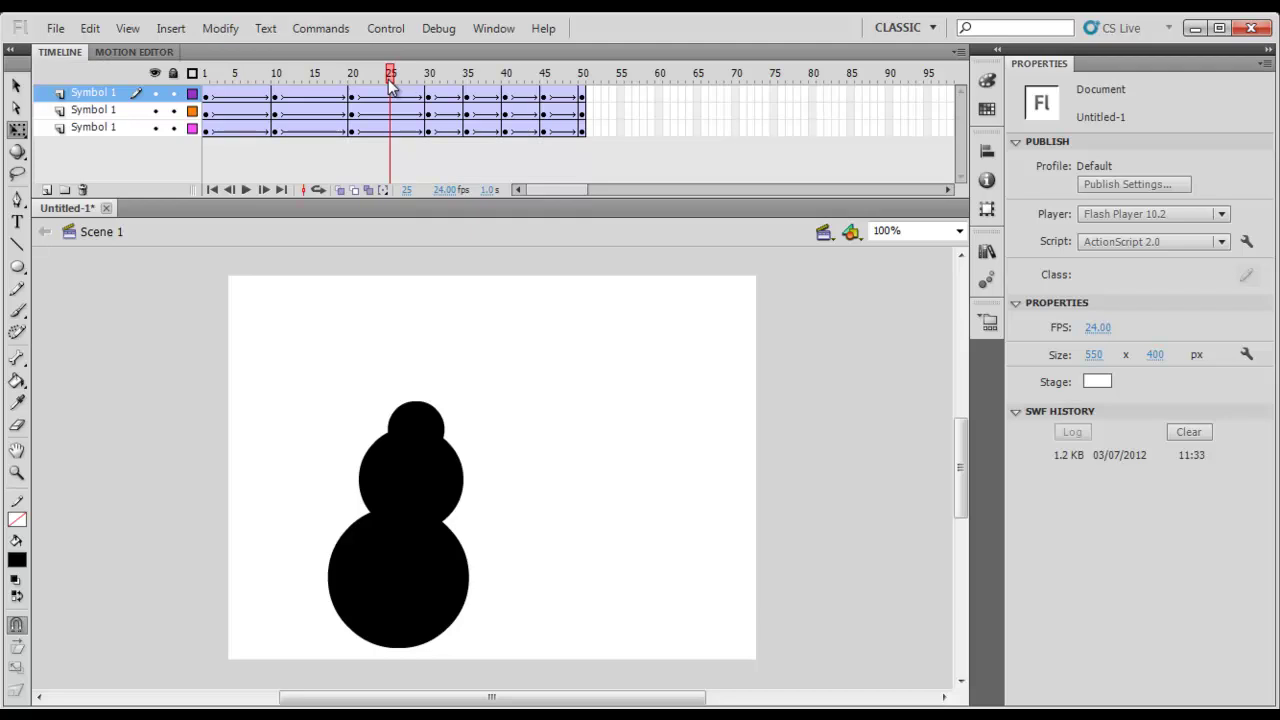
left_click(392, 130)
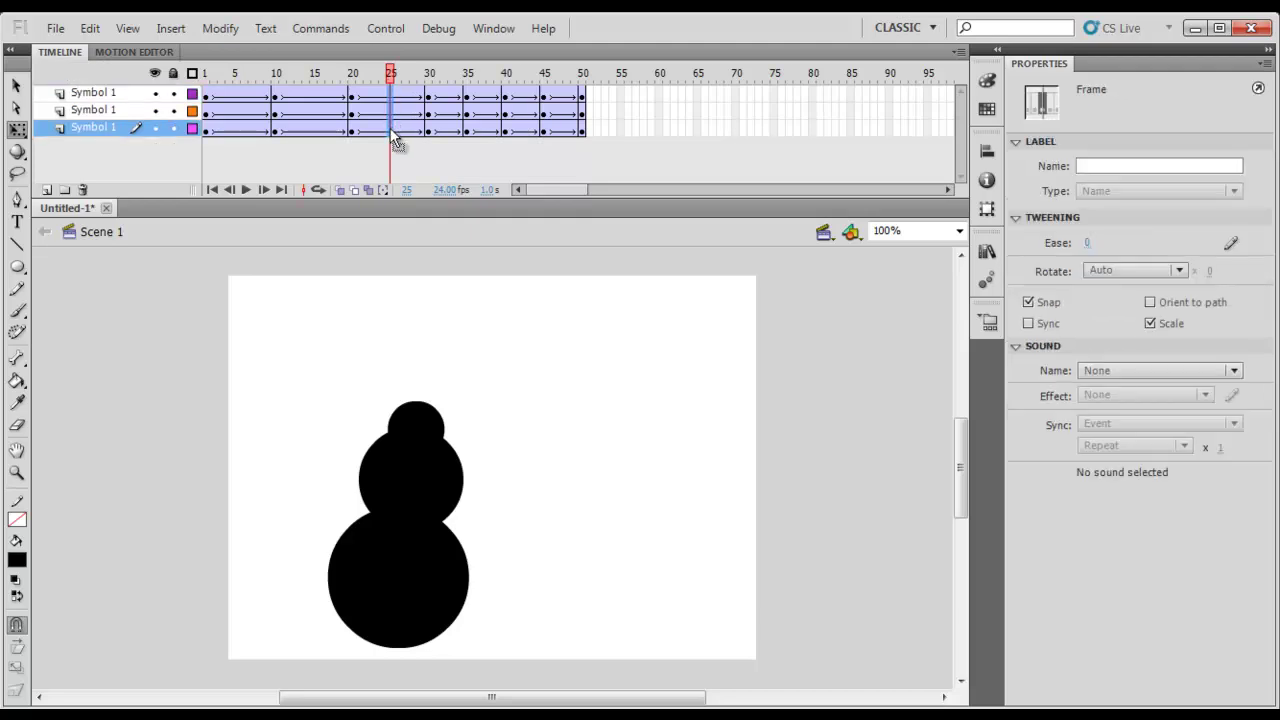
left_click(390, 128)
left_click(445, 340)
At frame 25, lean the stack to the left by moving the middle circle left and the top circle to about X 74, Y 134.
left_click_drag(449, 471, 376, 472)
left_click_drag(420, 425, 318, 403)
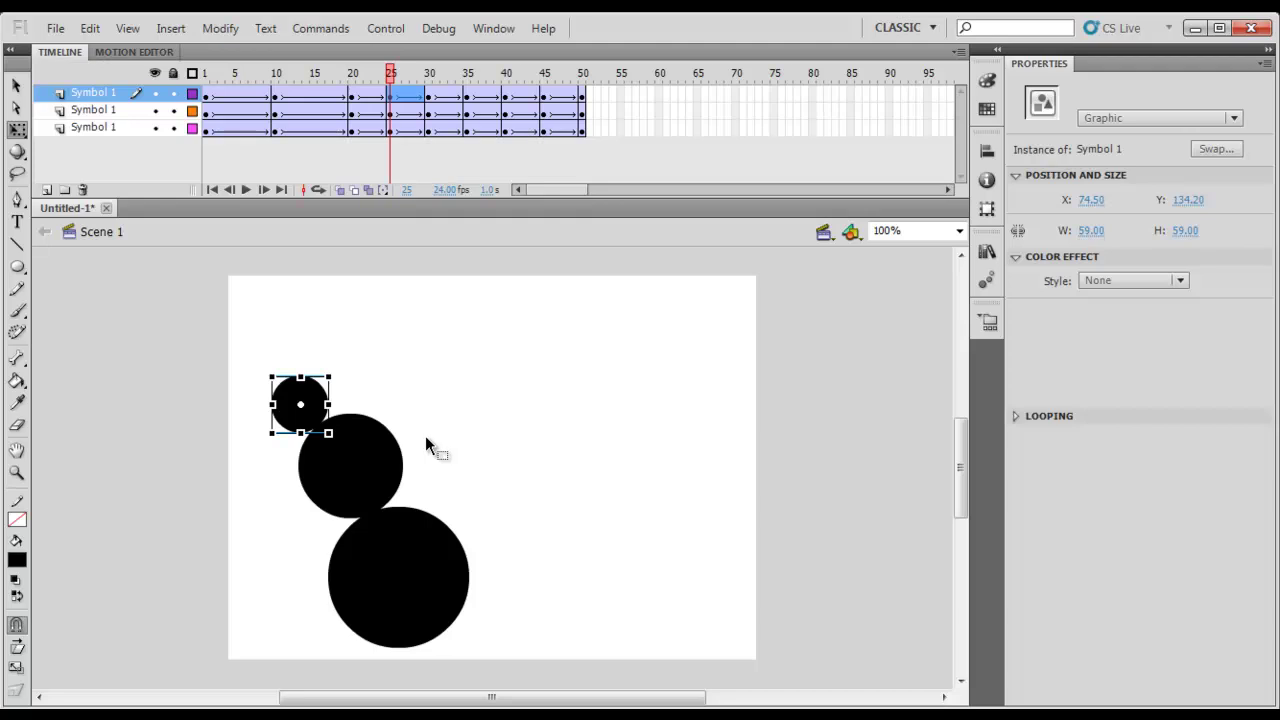
left_click(397, 463)
left_click_drag(403, 466, 403, 469)
left_click(320, 400)
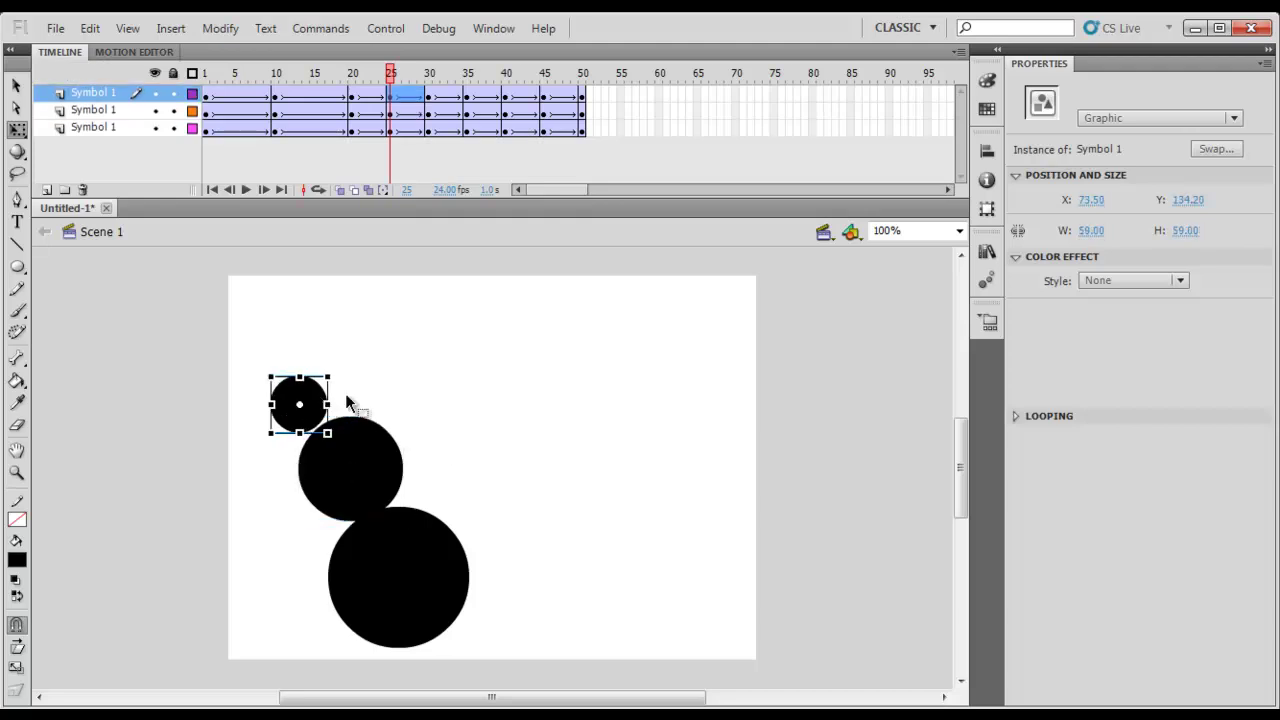
Play the animation from the first frame, and insert keyframes on all three layers at frame 23.
left_click_drag(390, 75, 205, 75)
key("Return")
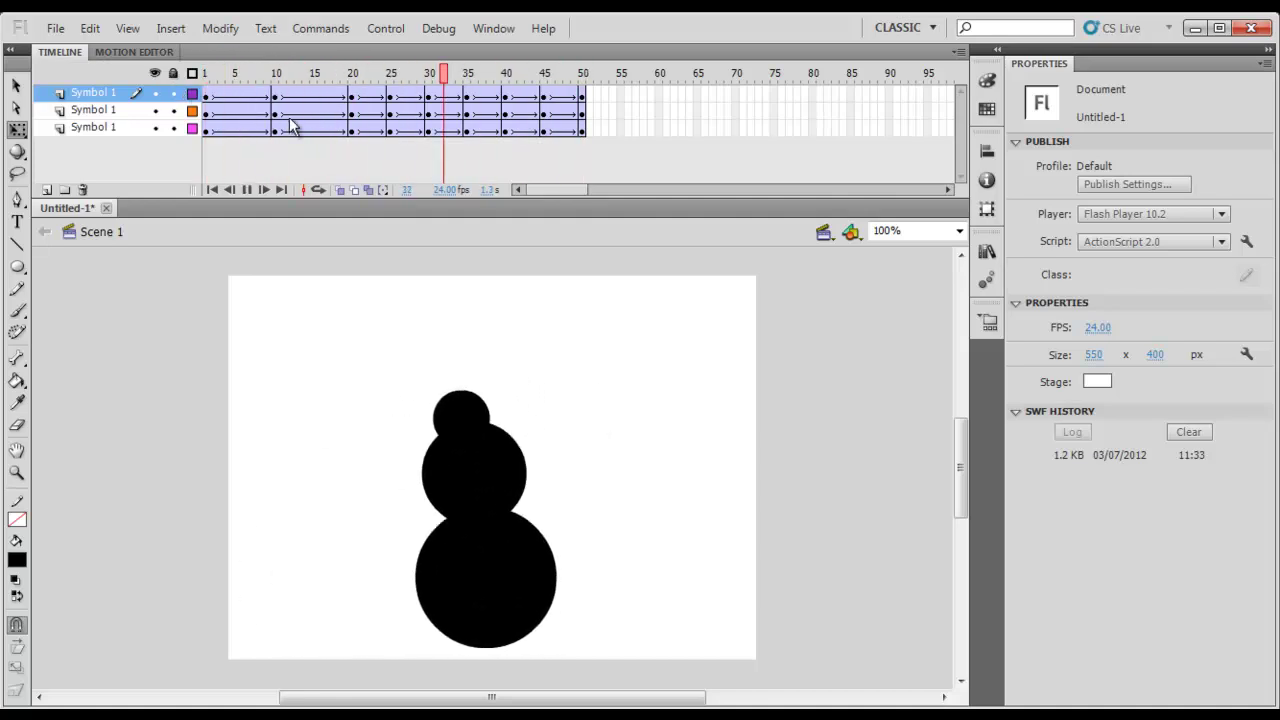
left_click_drag(207, 80, 377, 88)
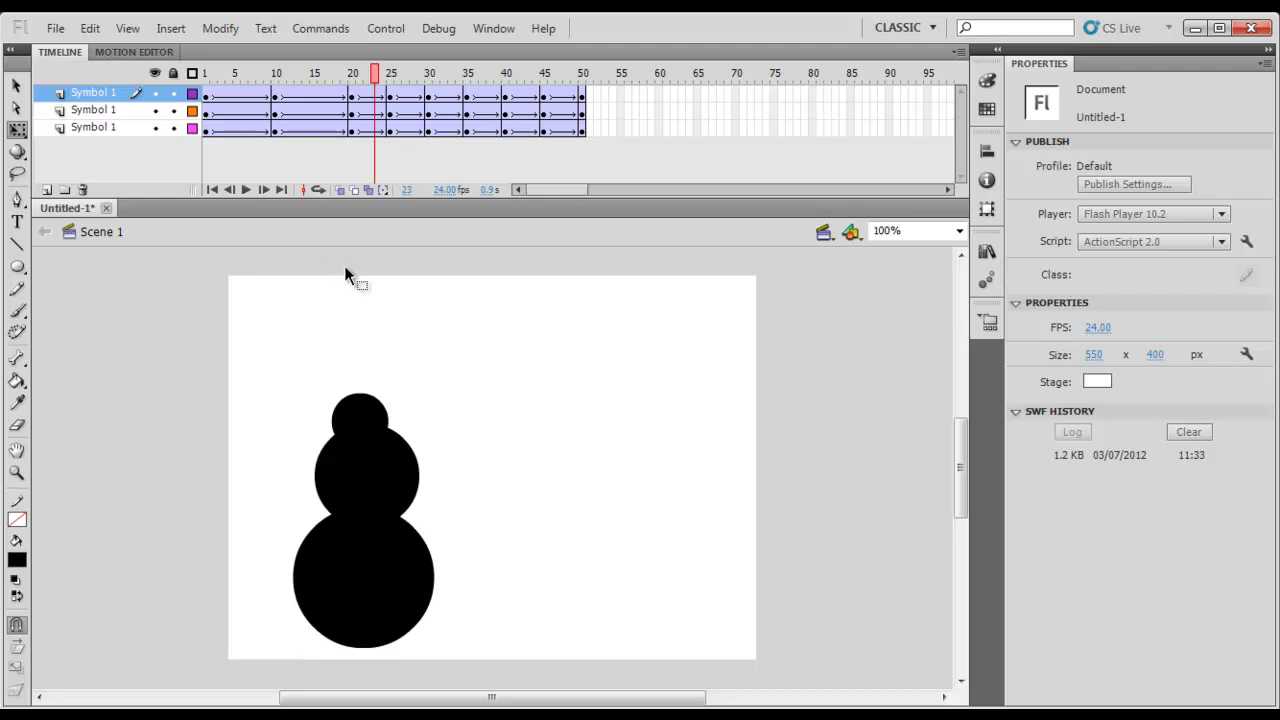
left_click(377, 128)
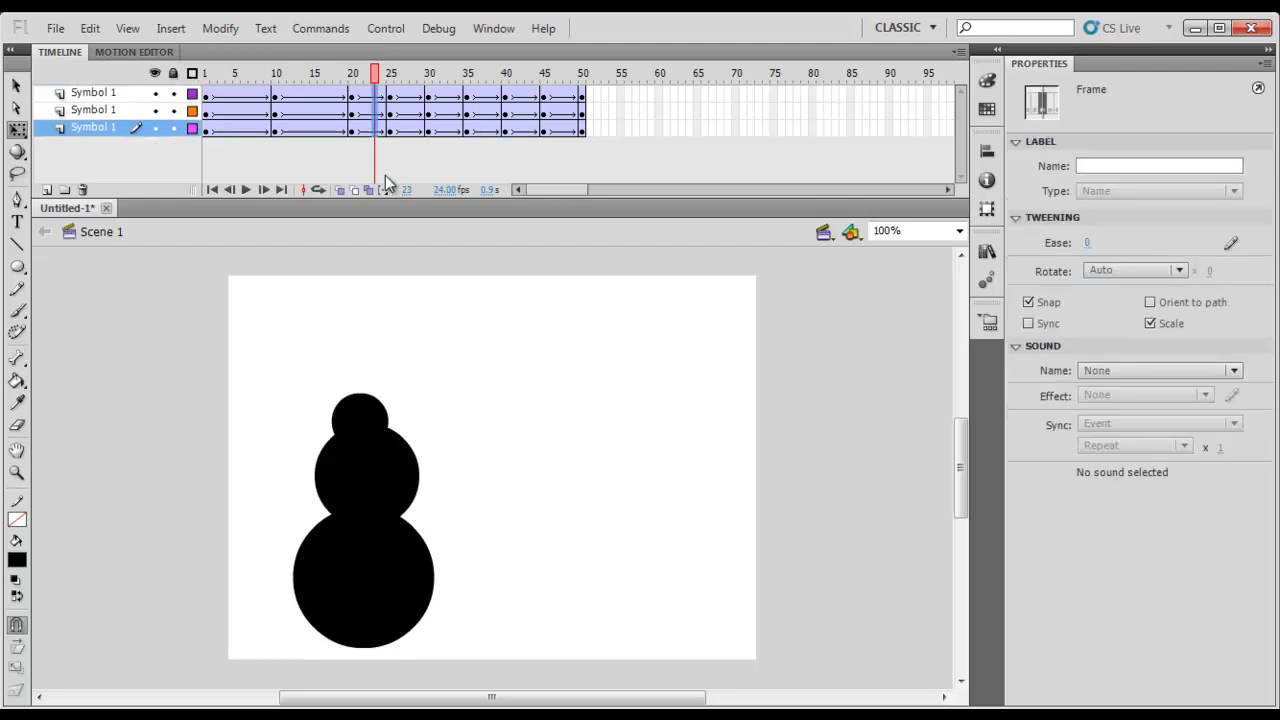
left_click(500, 346)
At frame 23, straighten the stack by moving the middle circle to about X 144, Y 190 and the top circle directly above it.
left_click(358, 475)
left_click_drag(370, 402, 372, 370)
key("Right")
key("Right")
key("Right")
key("Right")
key("Right")
key("Right")
key("Right")
left_click(385, 465)
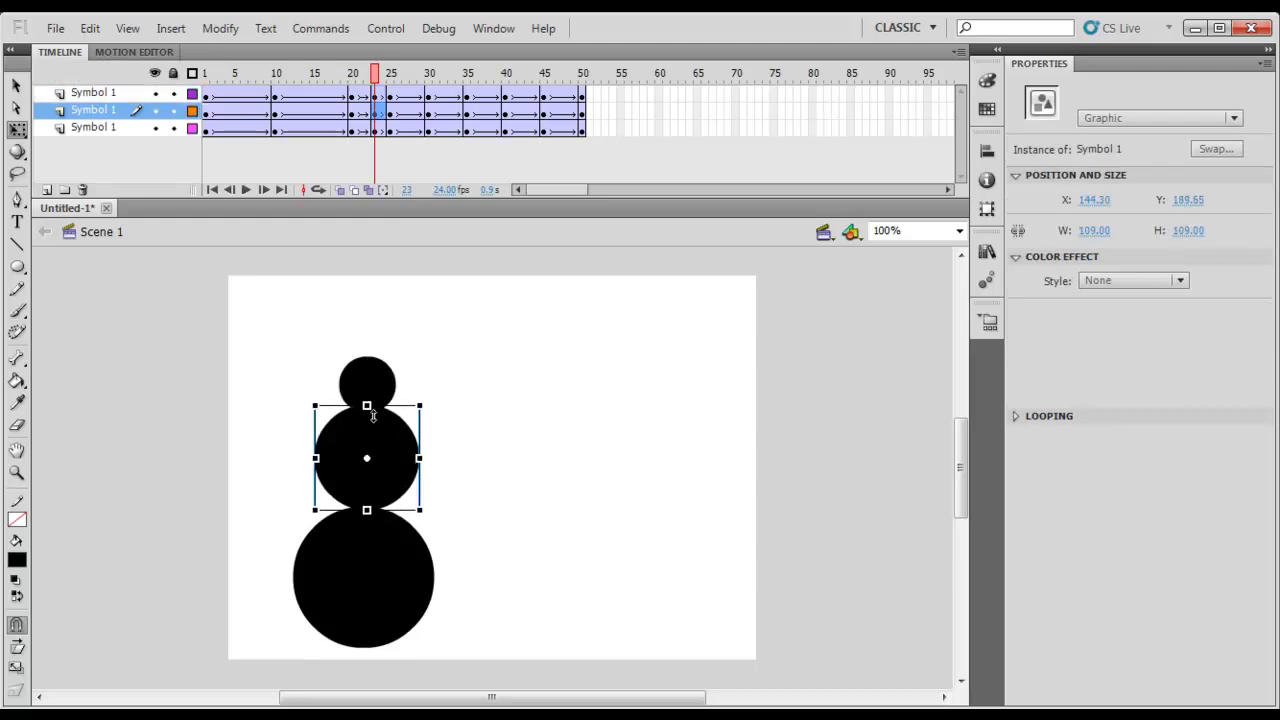
left_click(374, 374)
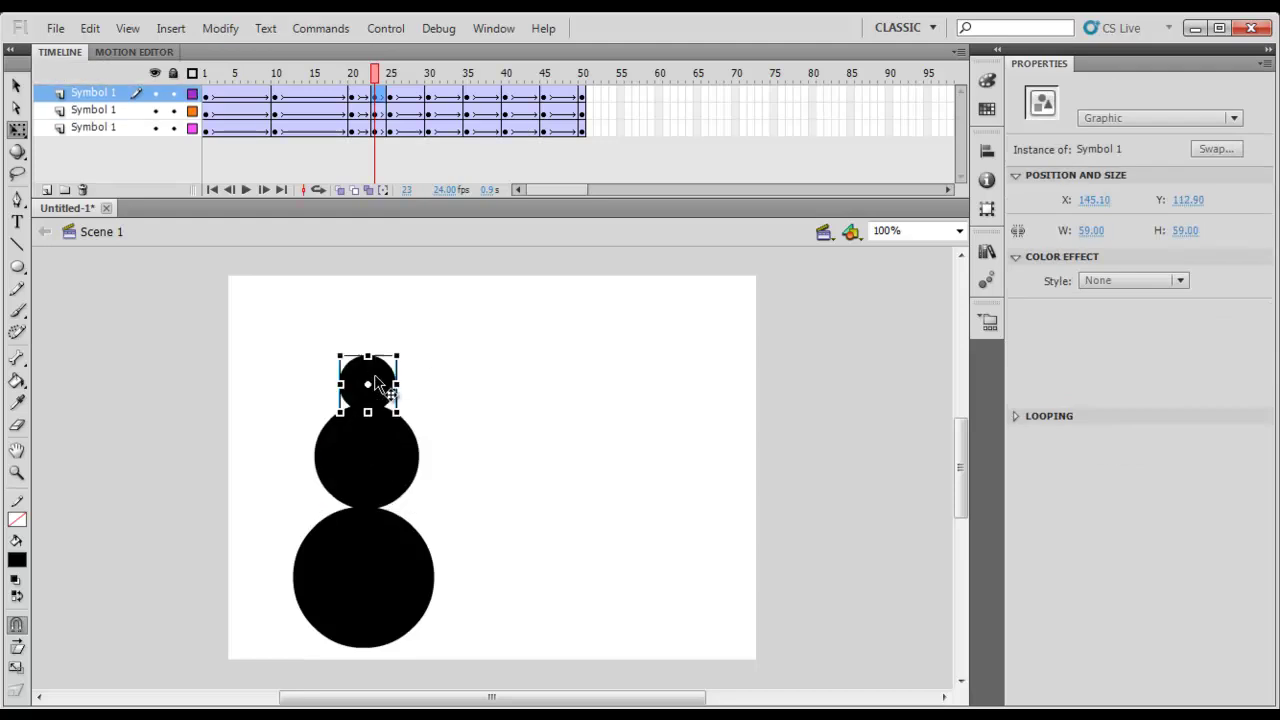
left_click(391, 443)
left_click_drag(389, 377, 390, 376)
left_click(415, 472)
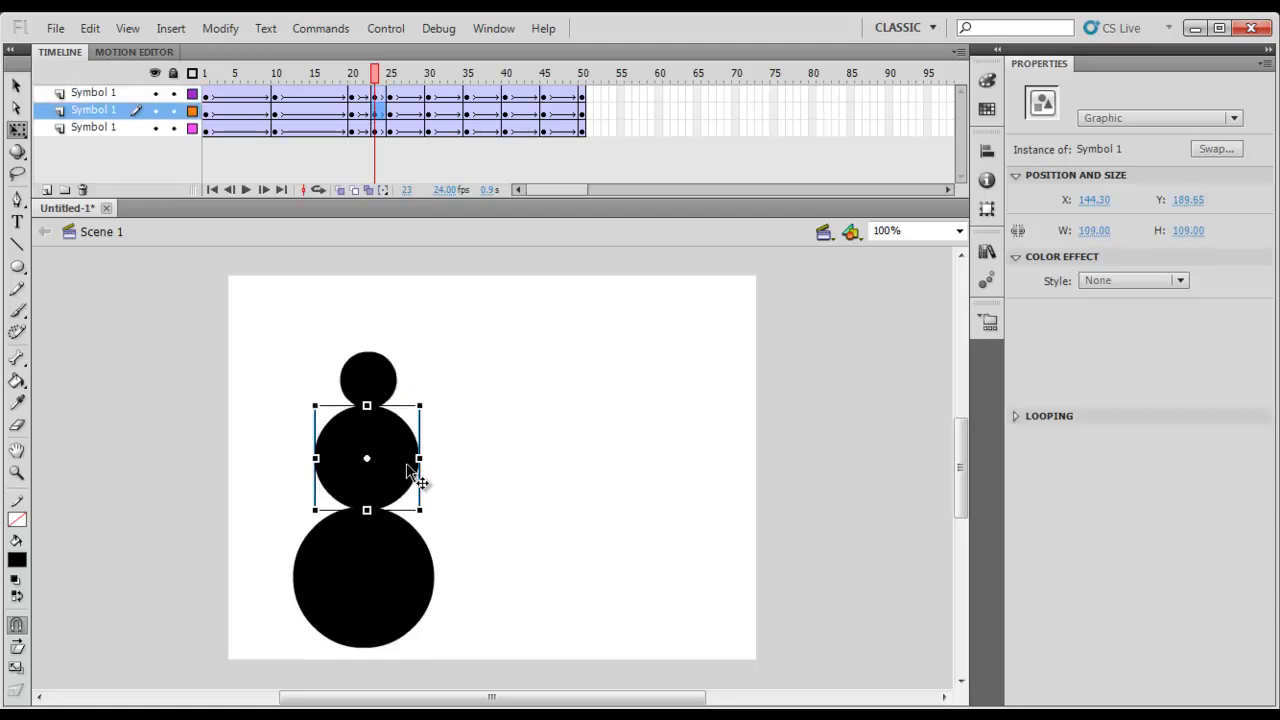
Play the animation from the first frame several times to review the wobble motion.
left_click(446, 336)
key("shift+comma")
key("Return")
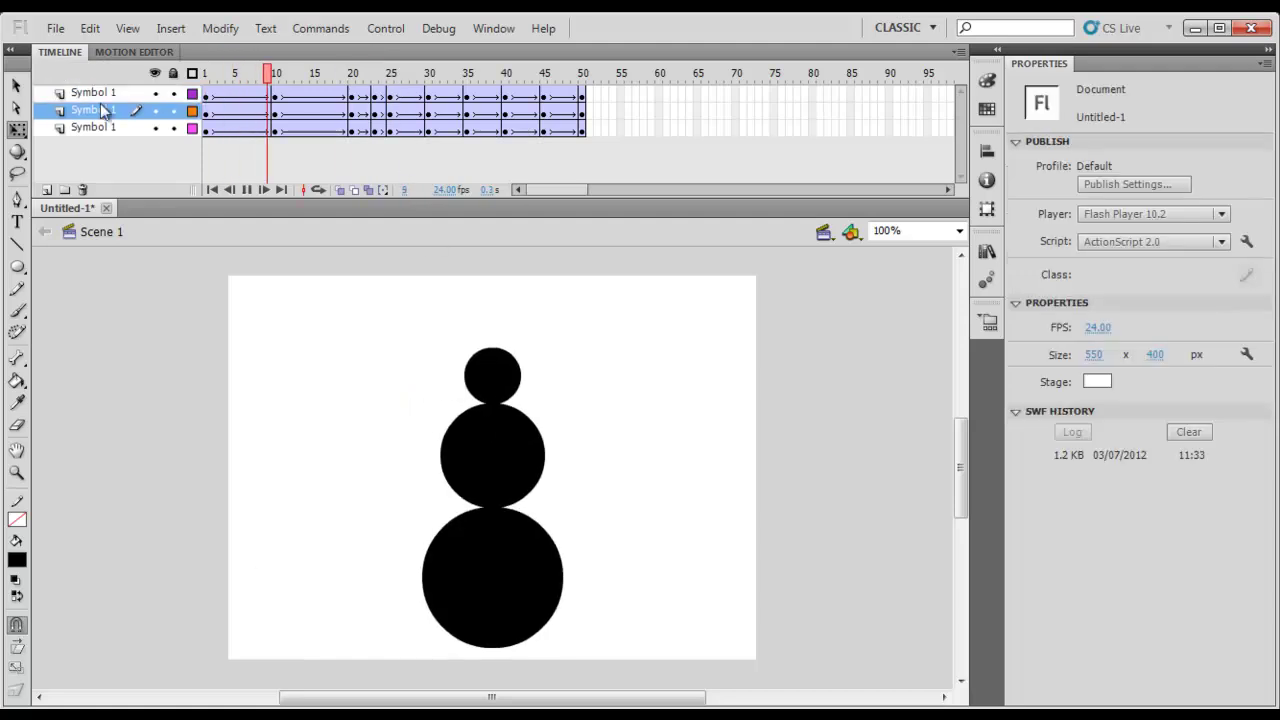
key("shift+comma")
key("Return")
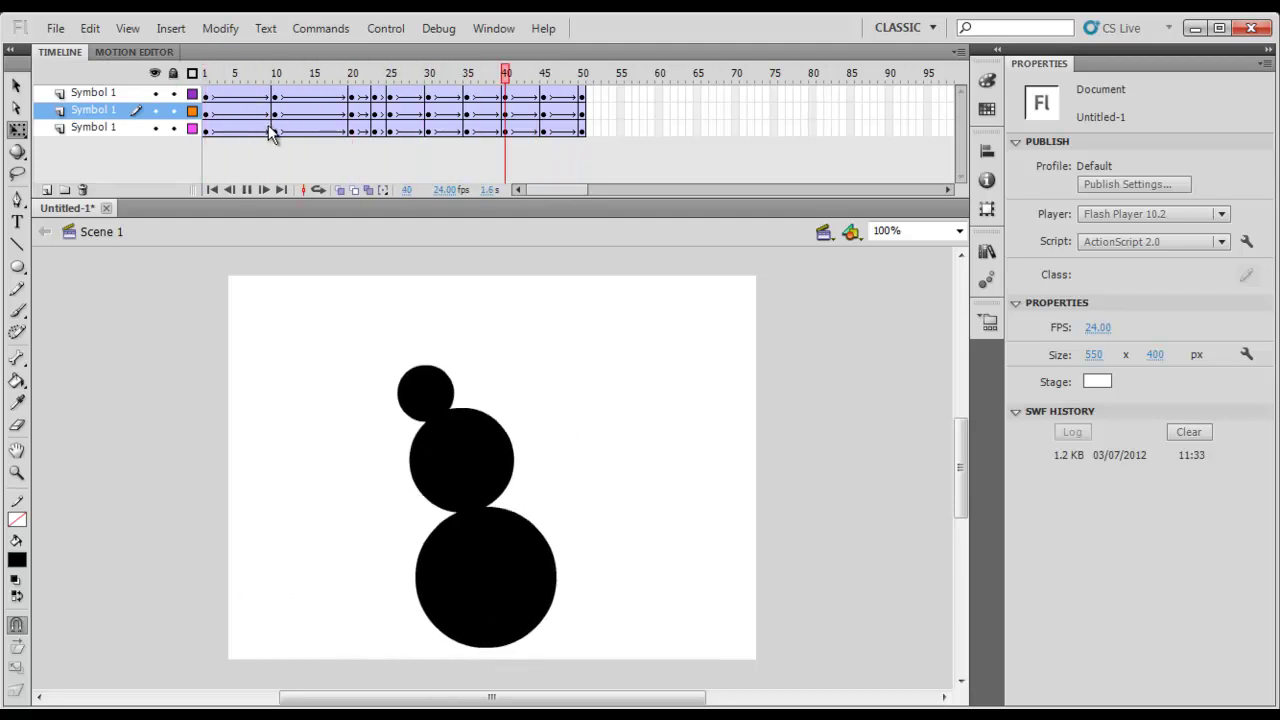
left_click(207, 77)
key("Return")
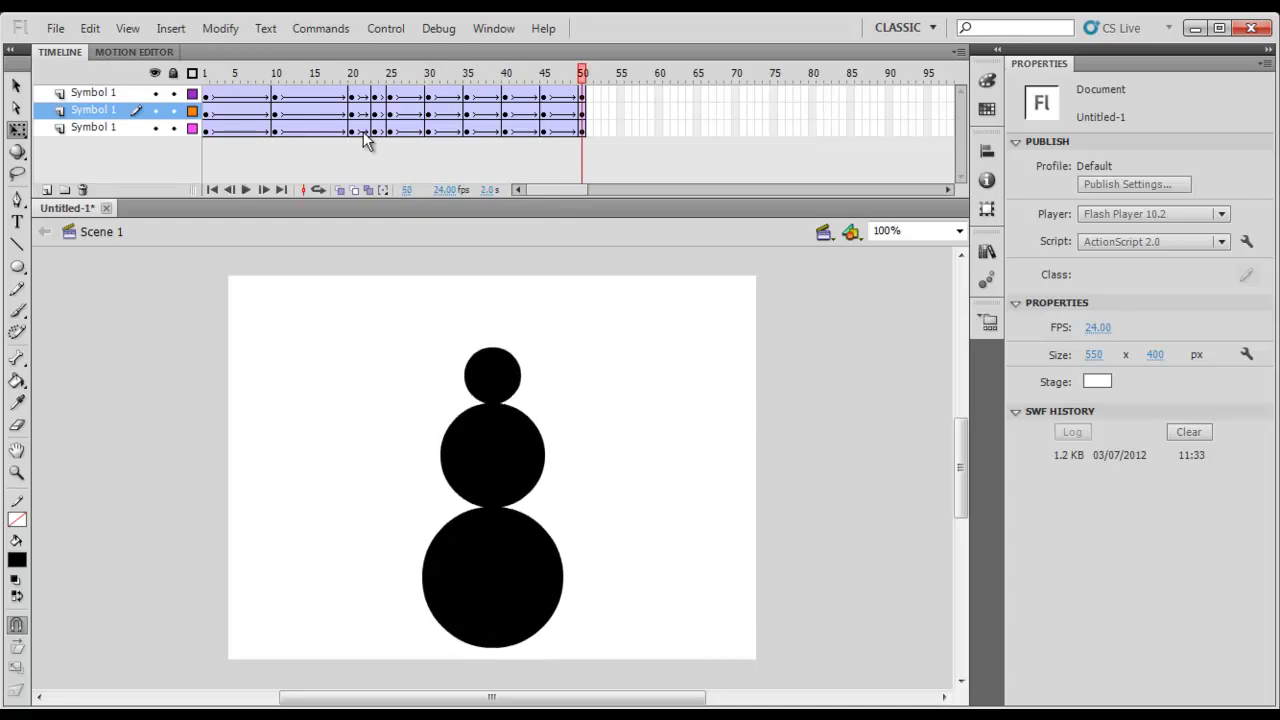
key("Return")
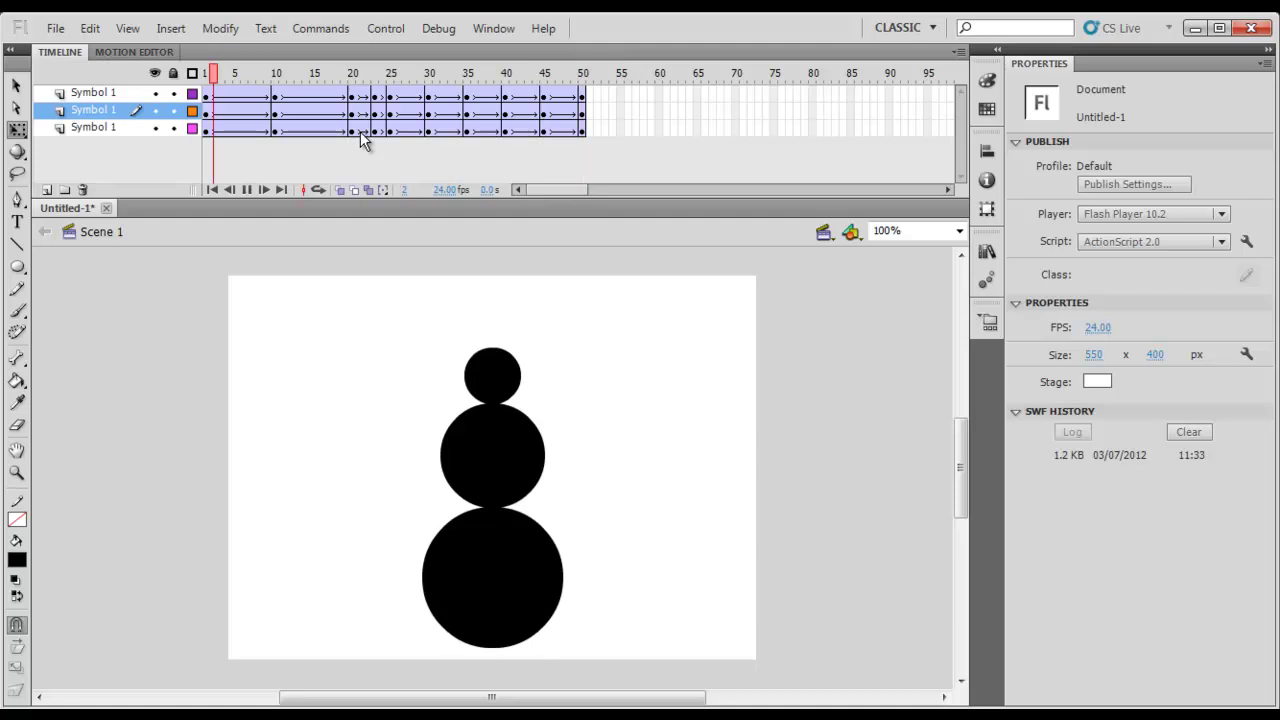
key("Return")
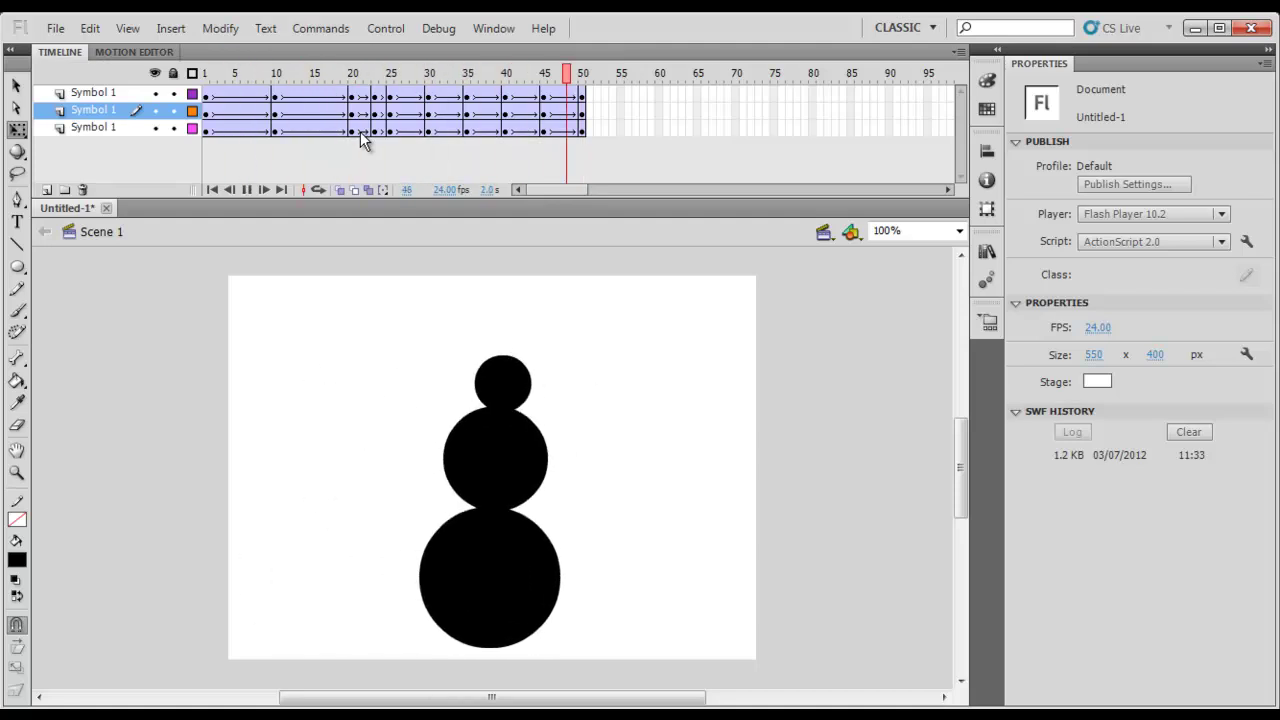
key("Return")
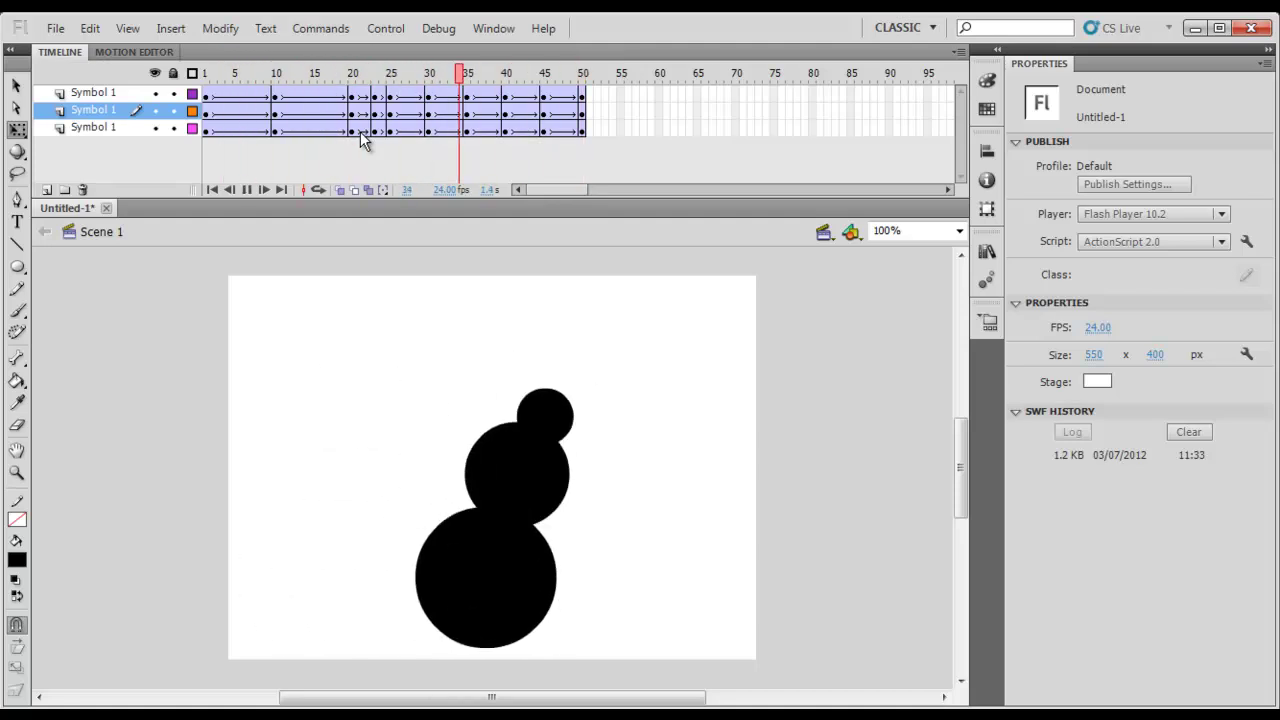
key("Return")
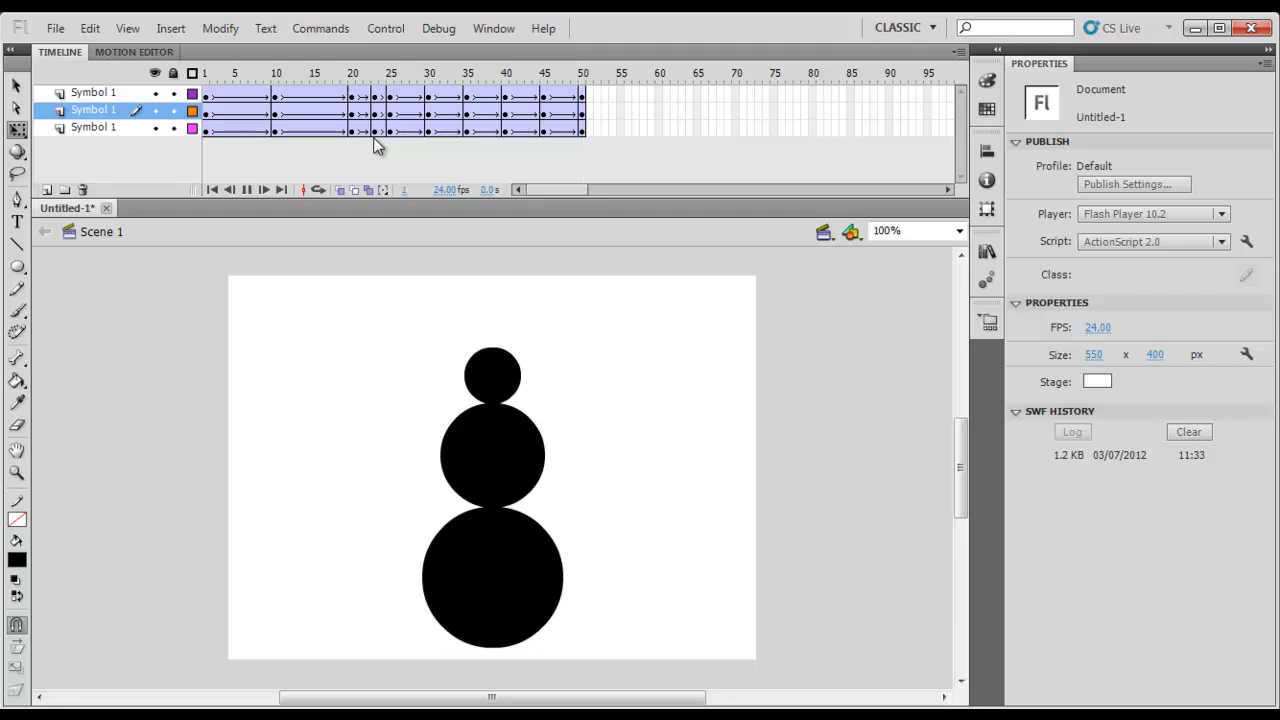
key("Return")
Insert keyframes on all three layers at frame 15.
left_click_drag(425, 75, 220, 100)
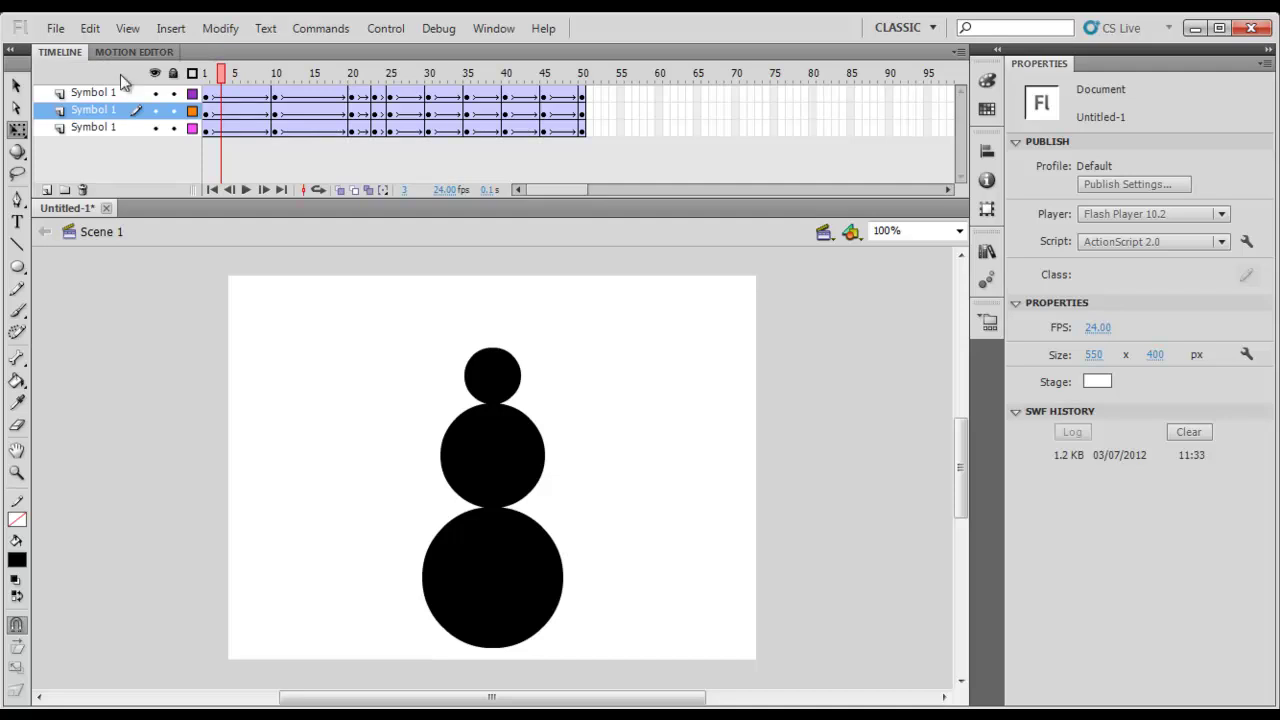
left_click_drag(223, 76, 318, 108)
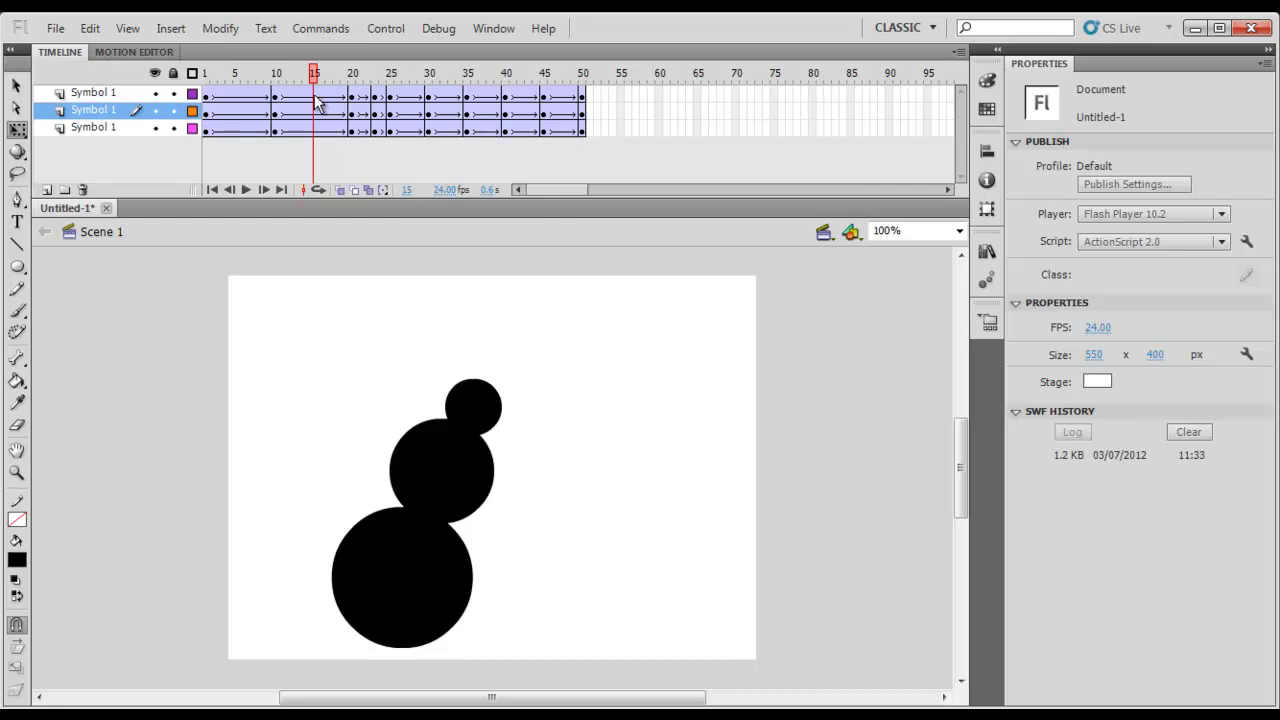
left_click(315, 128)
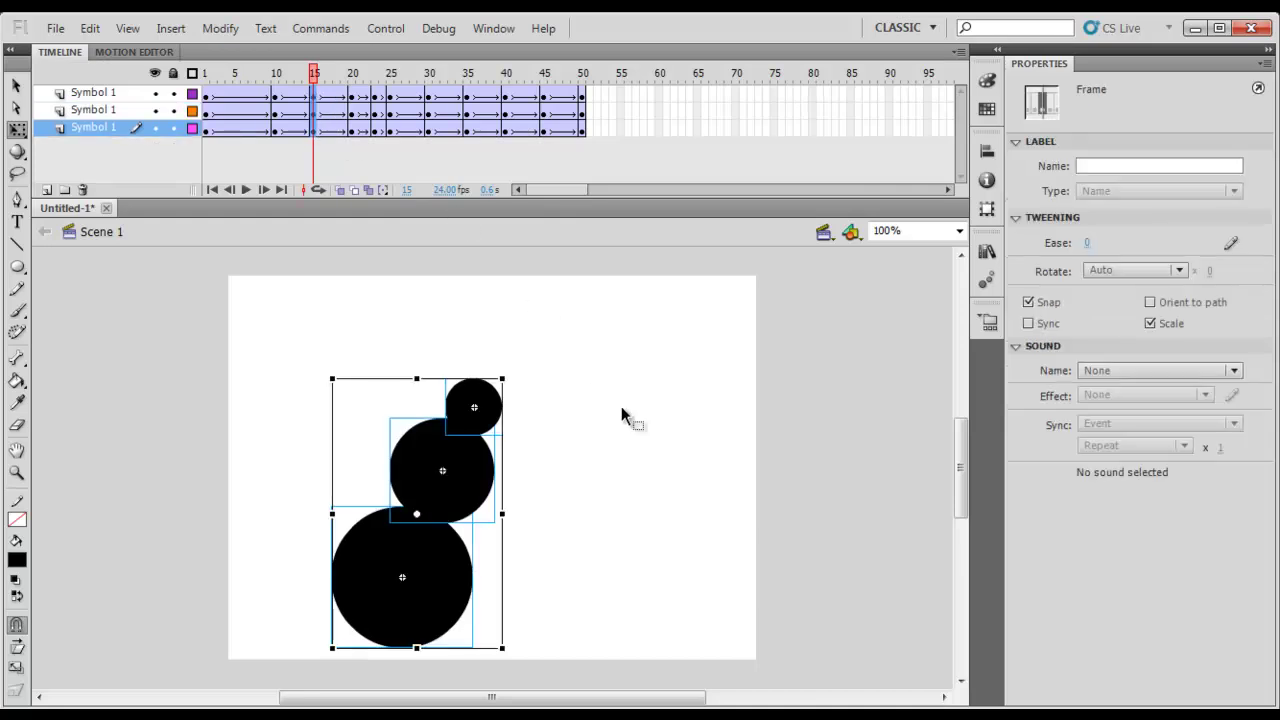
left_click(591, 374)
At frame 15, nudge the middle circle slightly right and up, and the top circle to about X 276, Y 131.
left_click(455, 482)
key("Up")
left_click(483, 406)
key("Right")
key("Right")
key("Right")
key("Right")
key("Right")
key("Right")
key("Right")
key("Right")
key("Right")
key("Right")
key("Right")
key("Up")
key("Right")
key("Up")
left_click(471, 480)
key("Right")
key("Right")
key("Up")
key("Up")
key("Right")
left_click(503, 398)
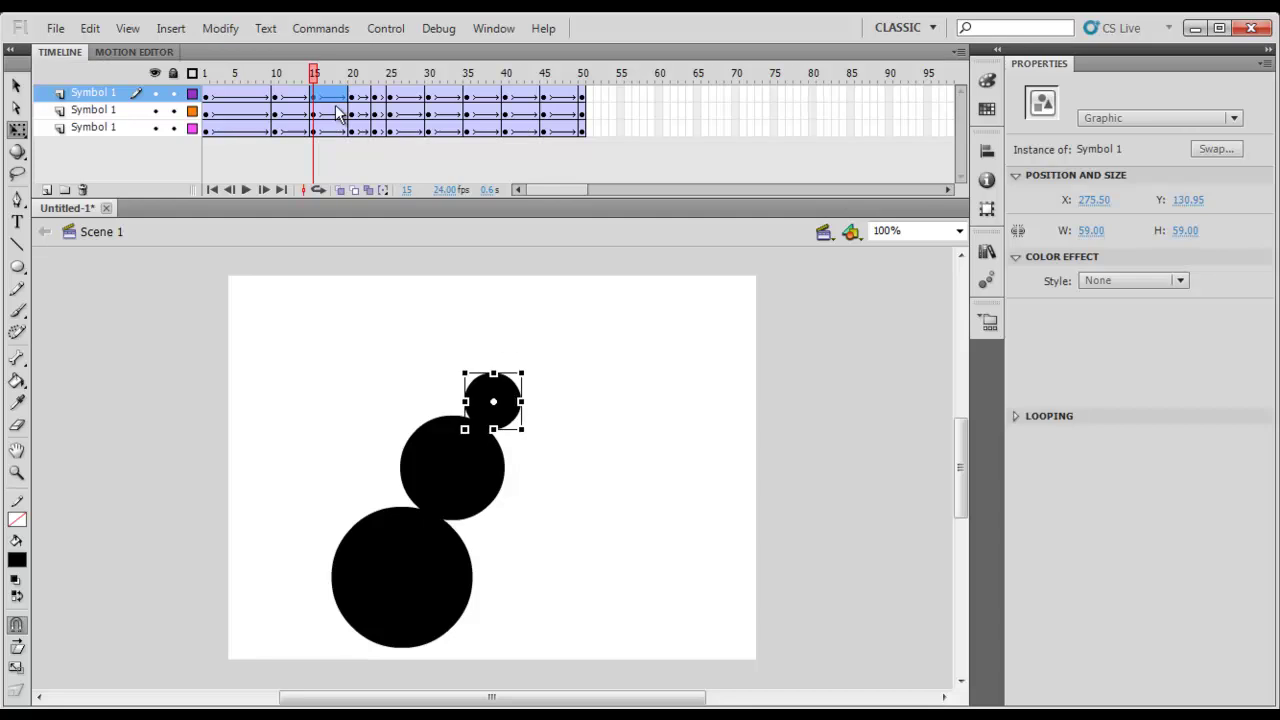
Play the animation from the first frame to review the new frame 15 pose.
key("Return")
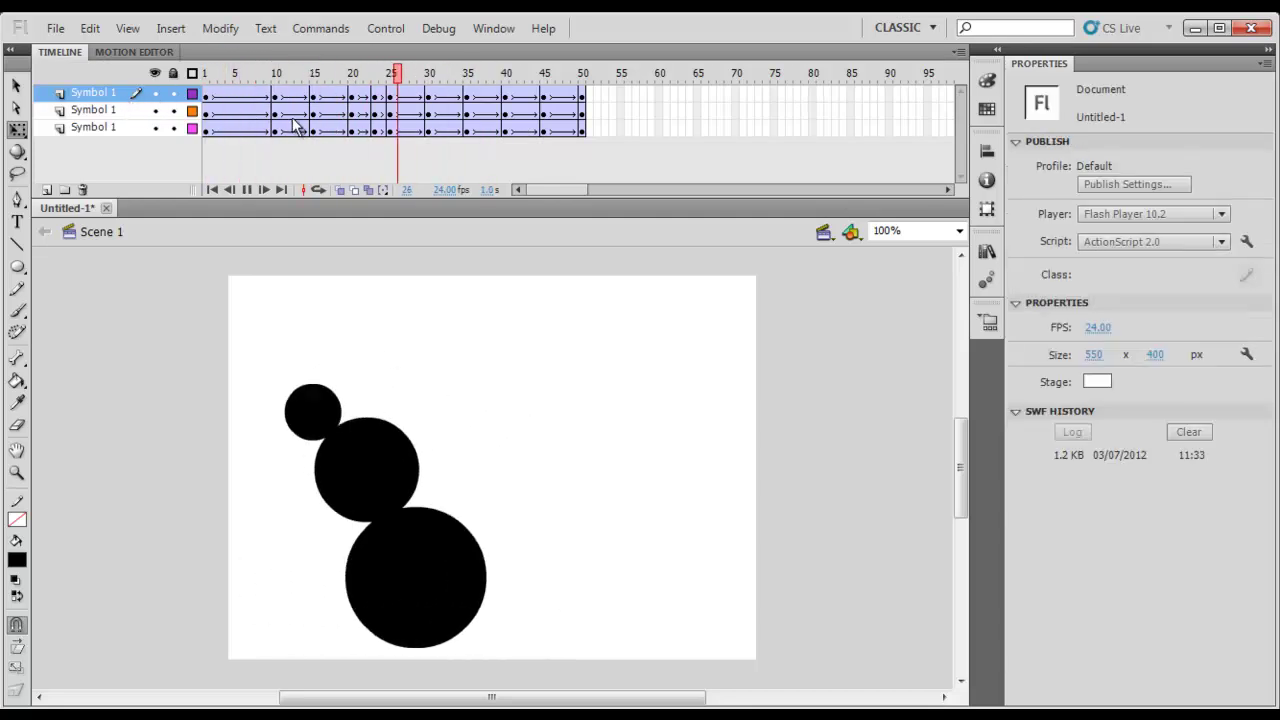
left_click_drag(356, 84, 205, 90)
key("Return")
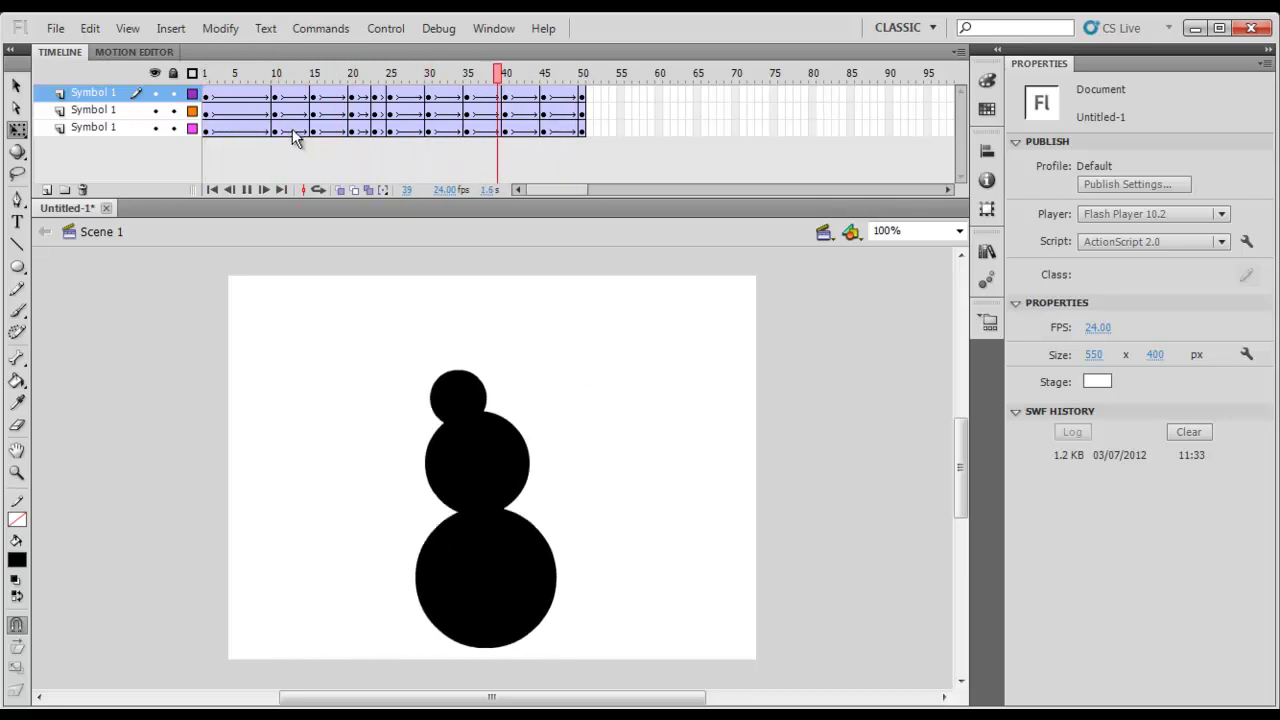
Insert keyframes on all three layers at frame 37.
left_click(484, 77)
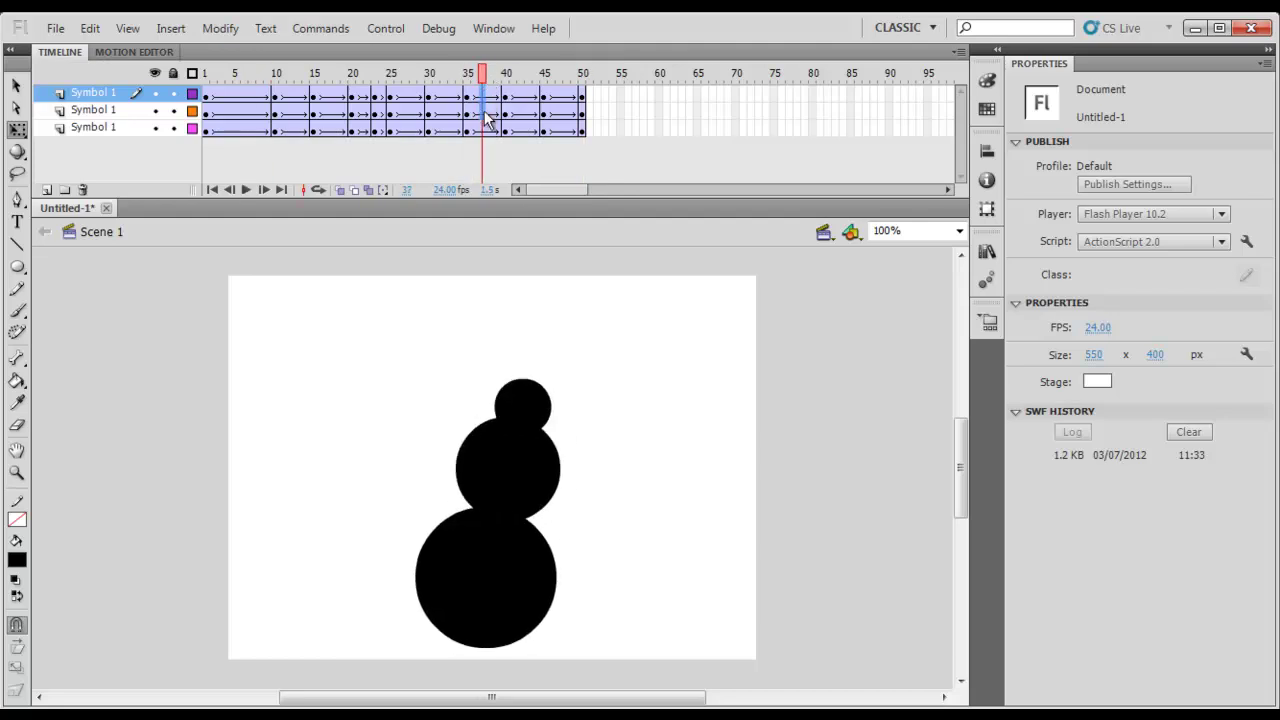
left_click(484, 128)
left_click(574, 444)
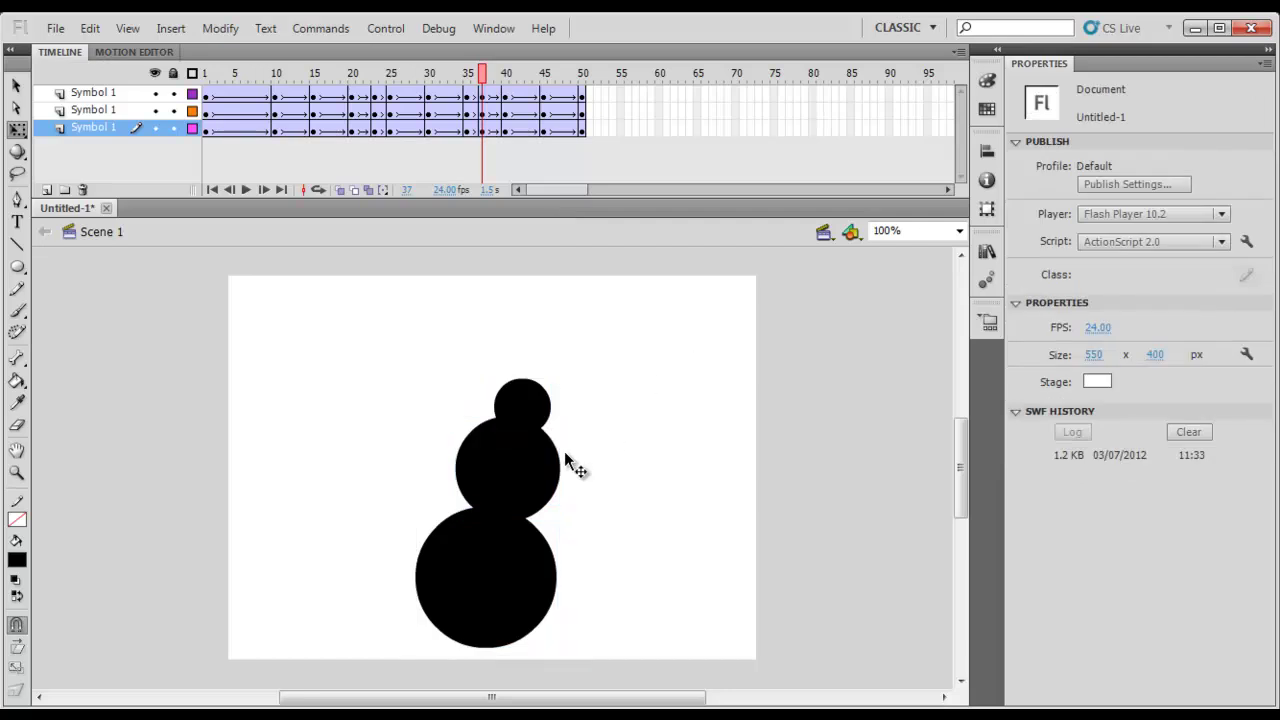
At frame 37, move the middle circle to about X 295, Y 194 and raise the top circle to about X 310, Y 121.
left_click(542, 448)
left_click_drag(557, 445, 560, 440)
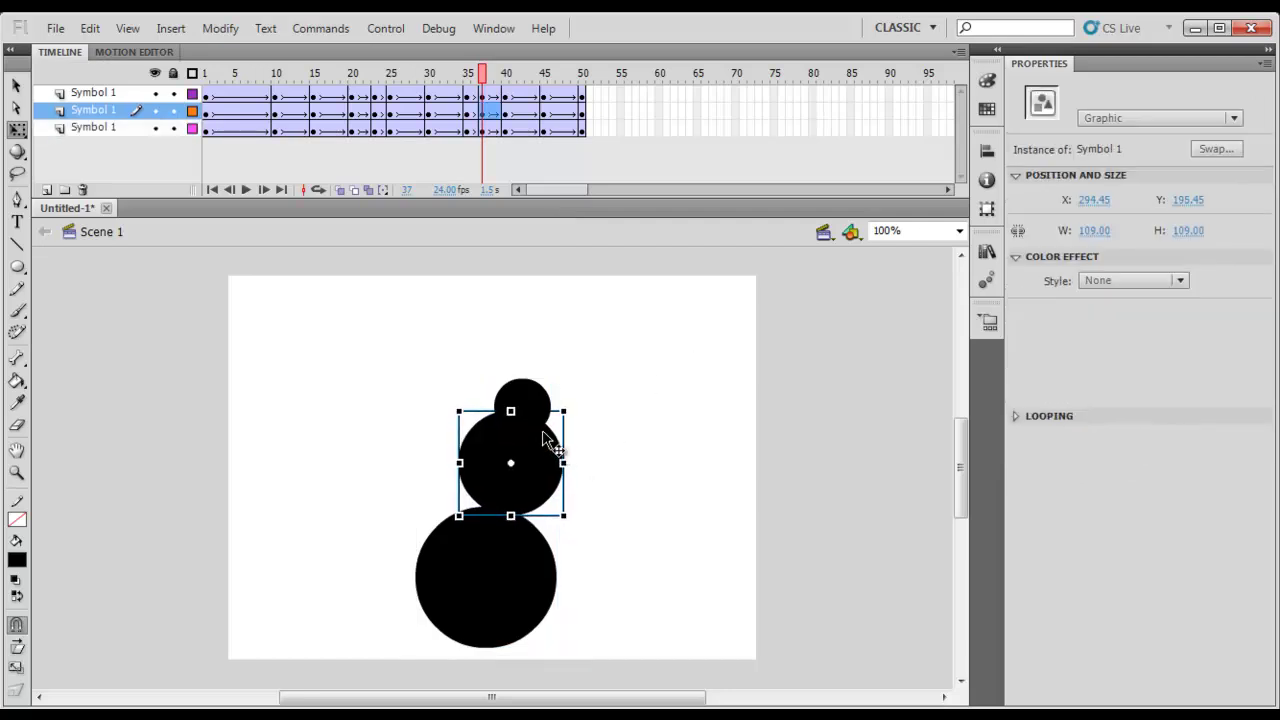
left_click(533, 398)
key("Up")
key("Up")
key("Up")
key("Up")
key("Up")
key("Up")
key("Up")
key("Up")
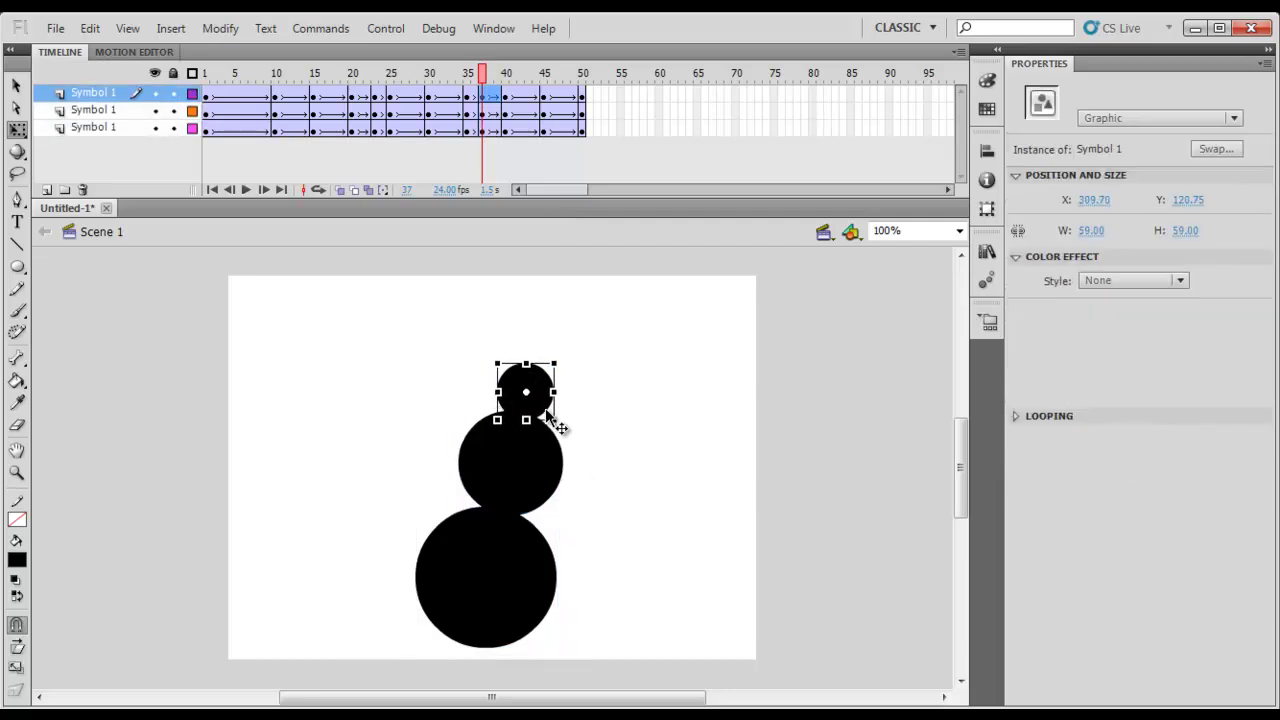
left_click(533, 478)
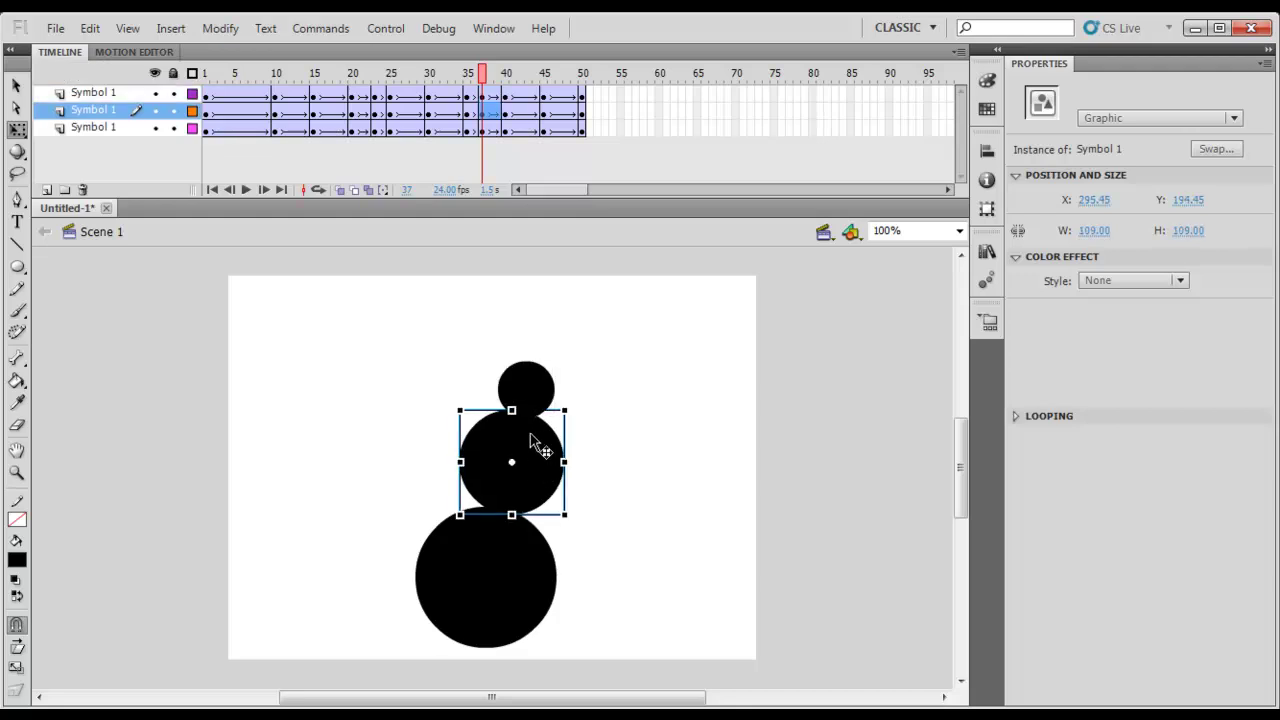
Insert keyframes on all three layers at frame 42 and raise the top circle slightly on the middle one.
left_click(522, 96)
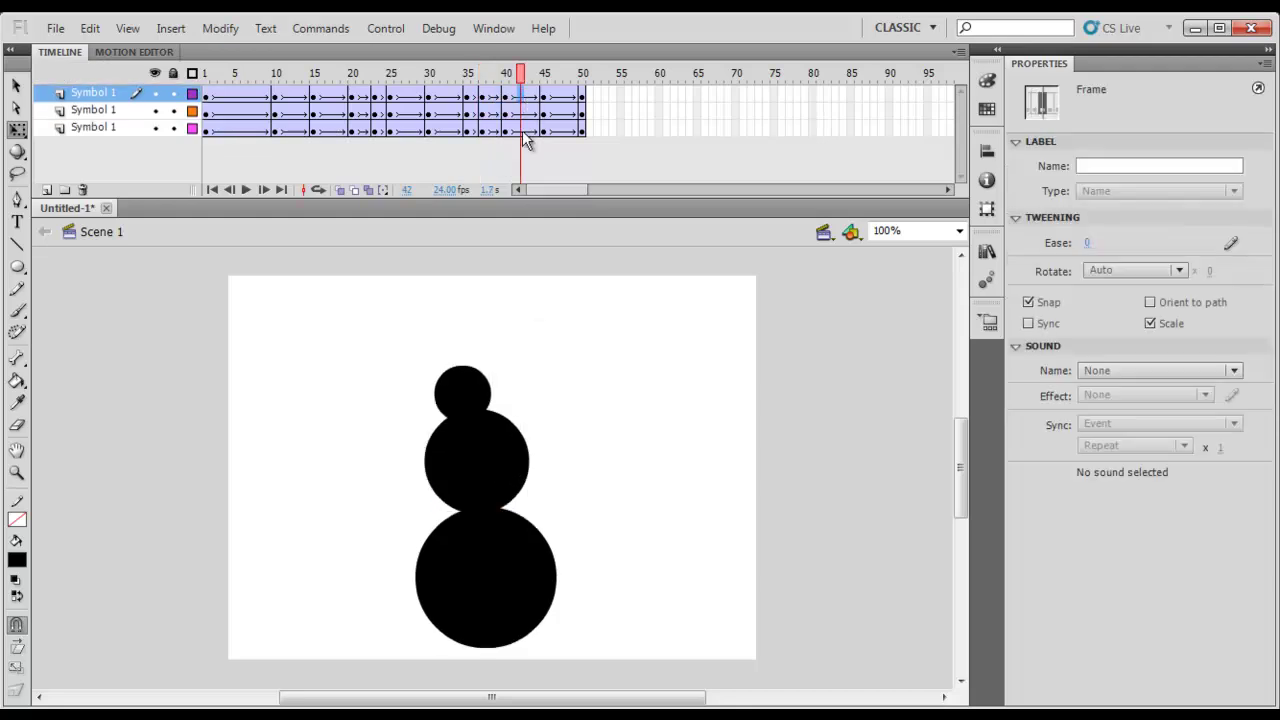
left_click_drag(519, 112, 519, 128)
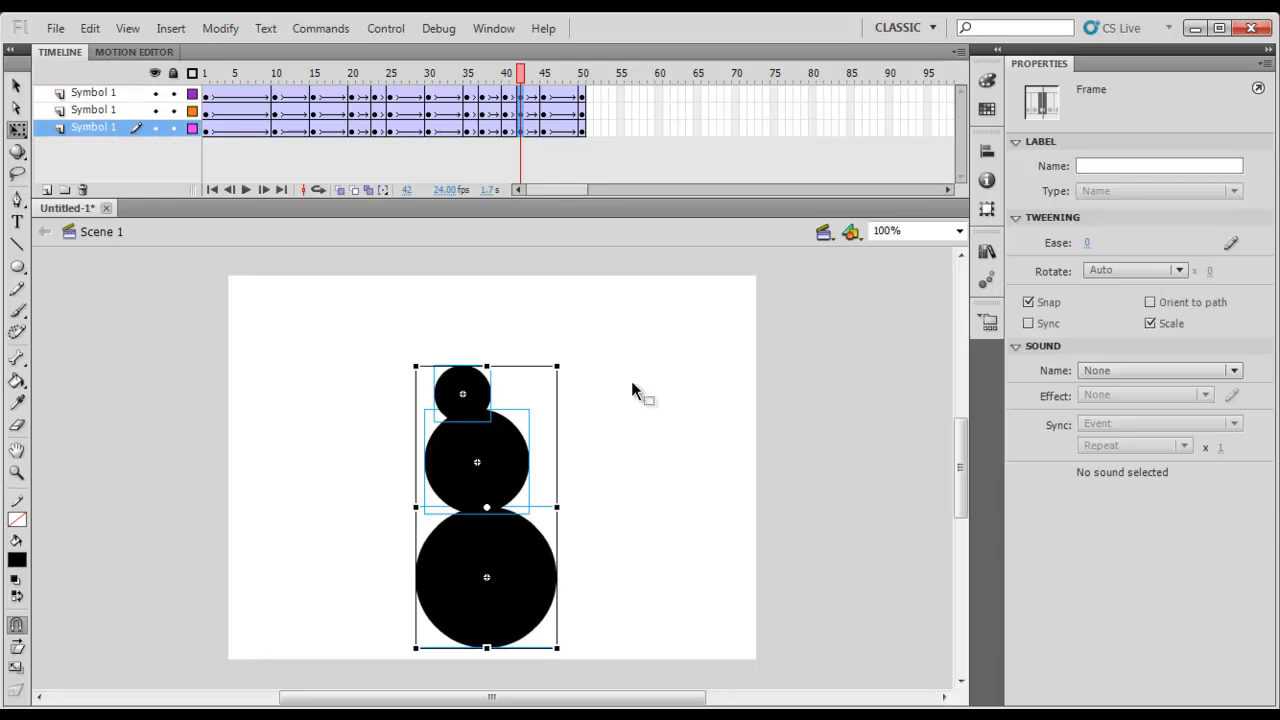
left_click(578, 250)
left_click(507, 465)
left_click_drag(453, 383, 453, 372)
Insert keyframes on all three layers at frame 47 and position the top circle at about X 292, Y 112.
left_click_drag(545, 78, 558, 130)
left_click(632, 393)
left_click(498, 492)
left_click(512, 378)
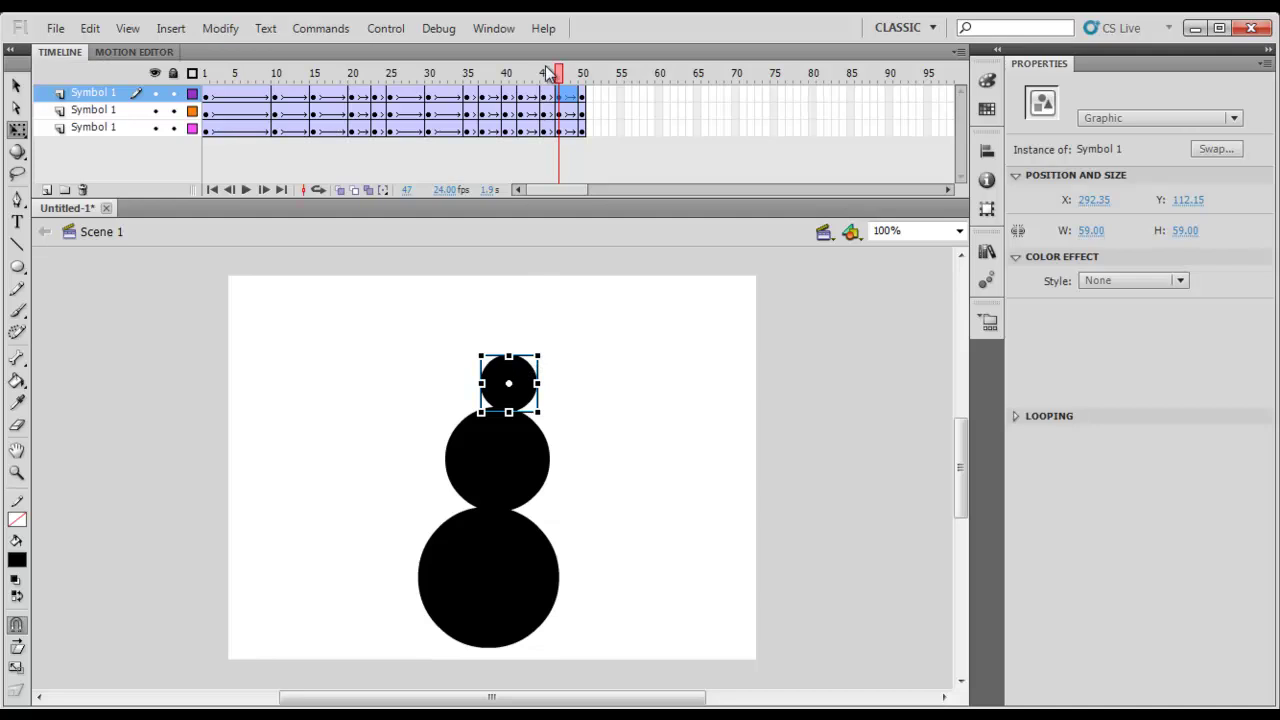
Play the whole animation again from the first frame to check the poses at frames 37, 42 and 47.
key("Return")
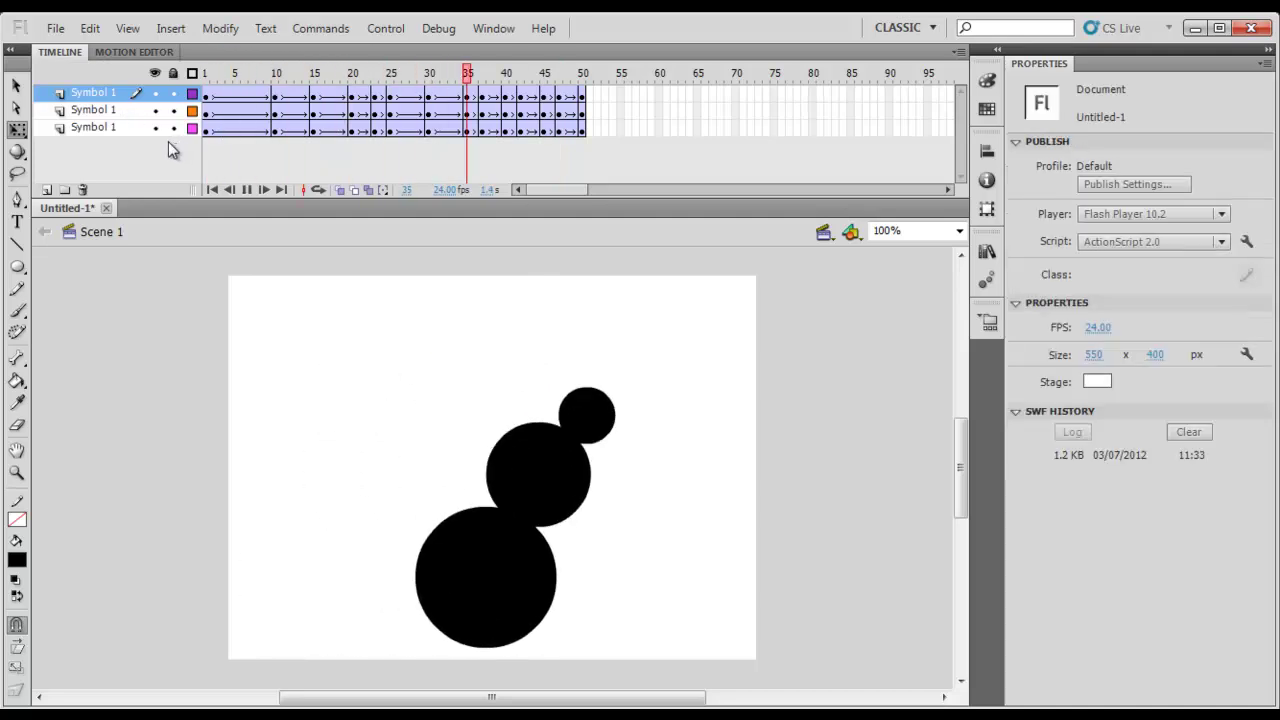
key("shift+comma")
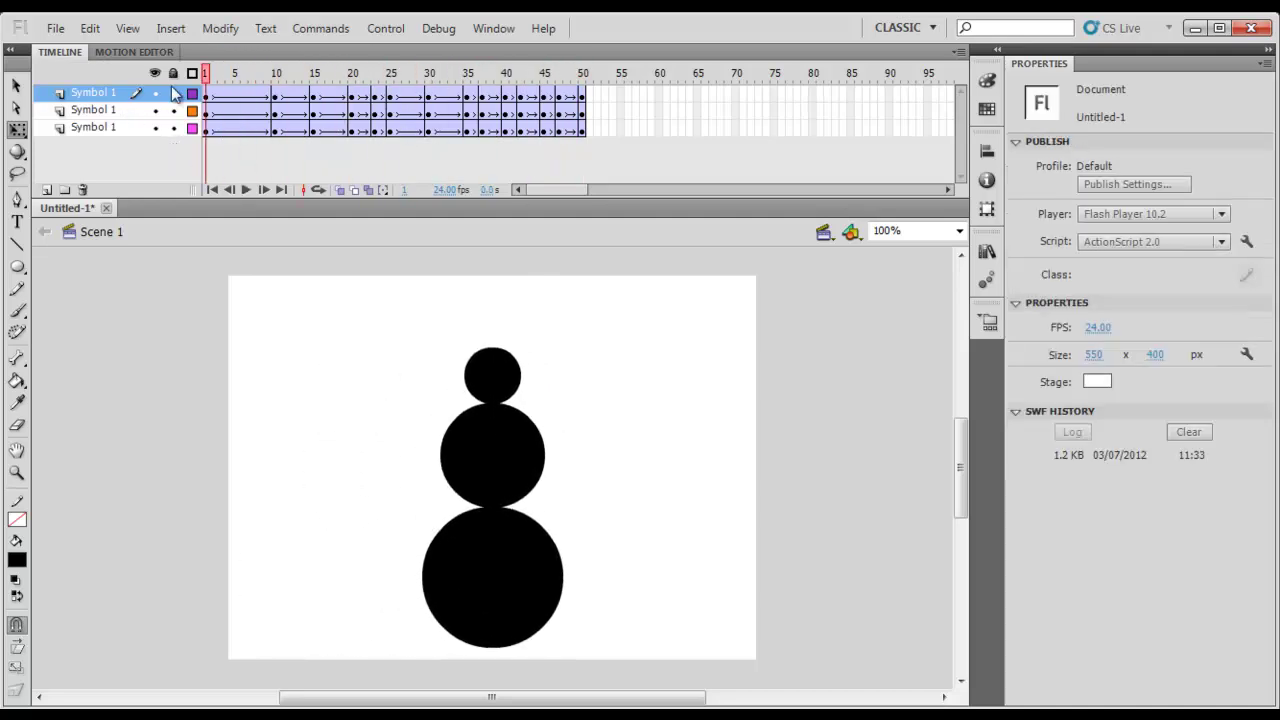
key("Return")
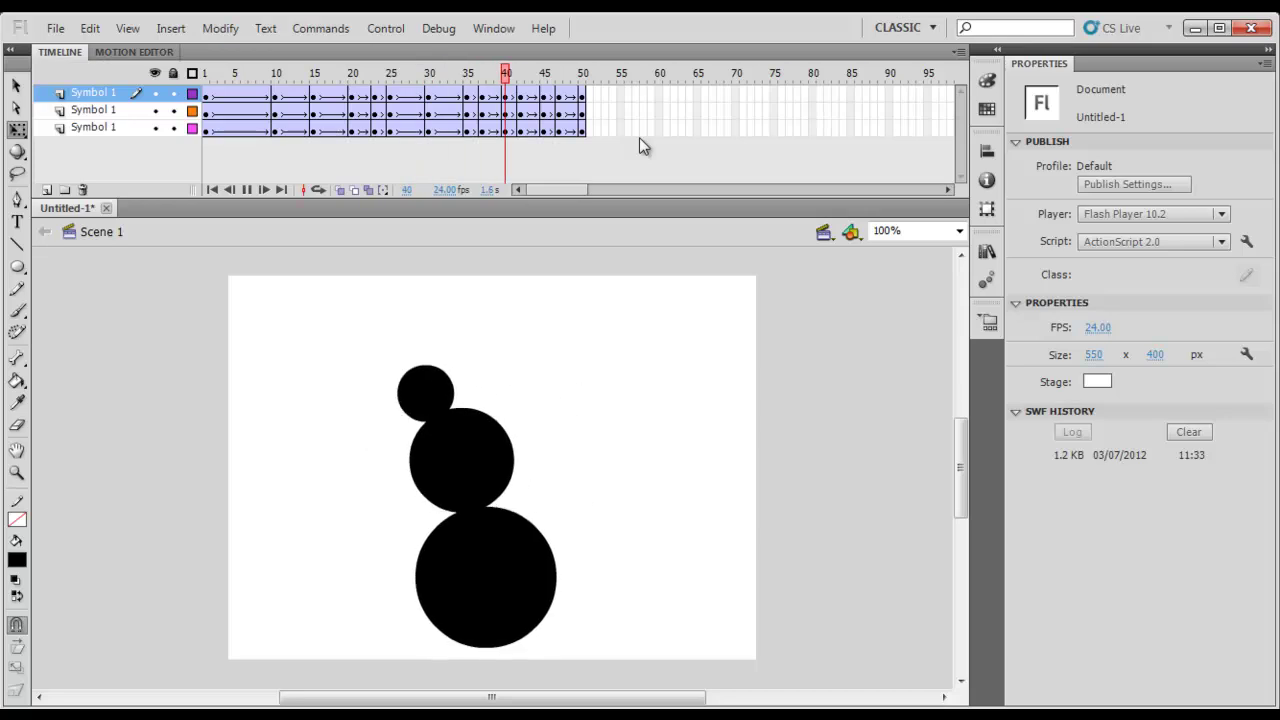
left_click(230, 100)
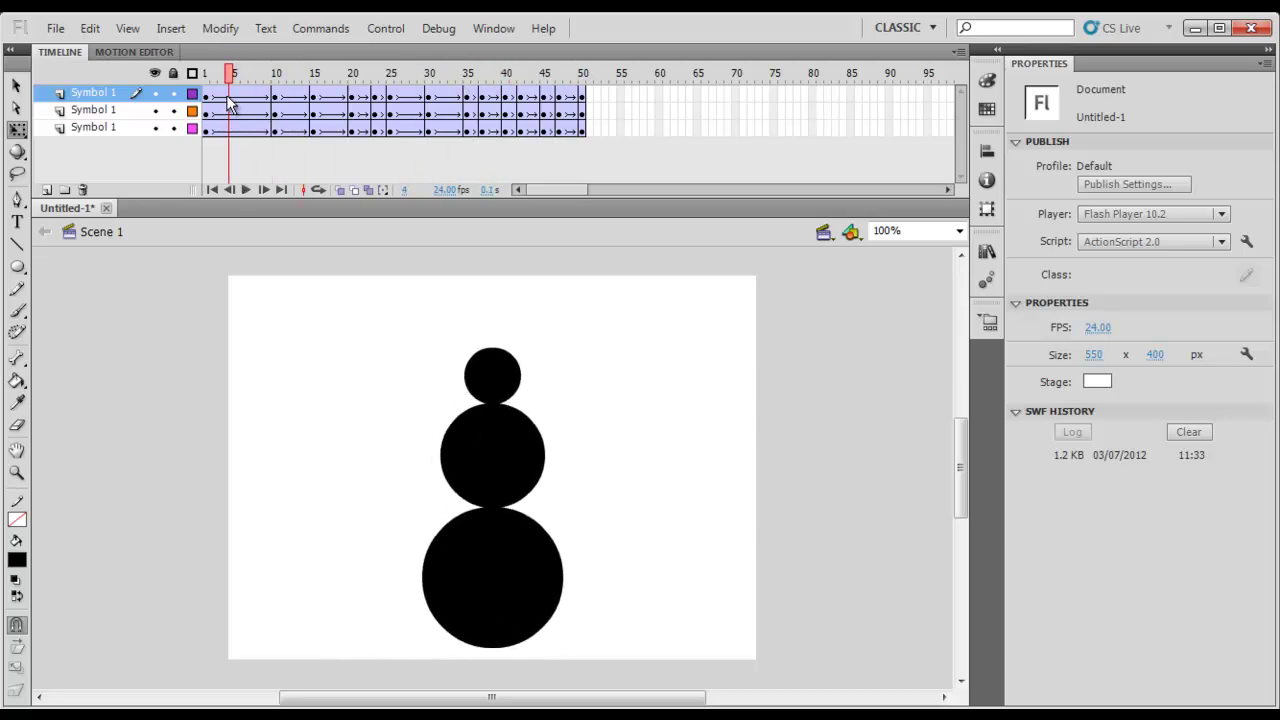
left_click_drag(277, 95, 612, 110)
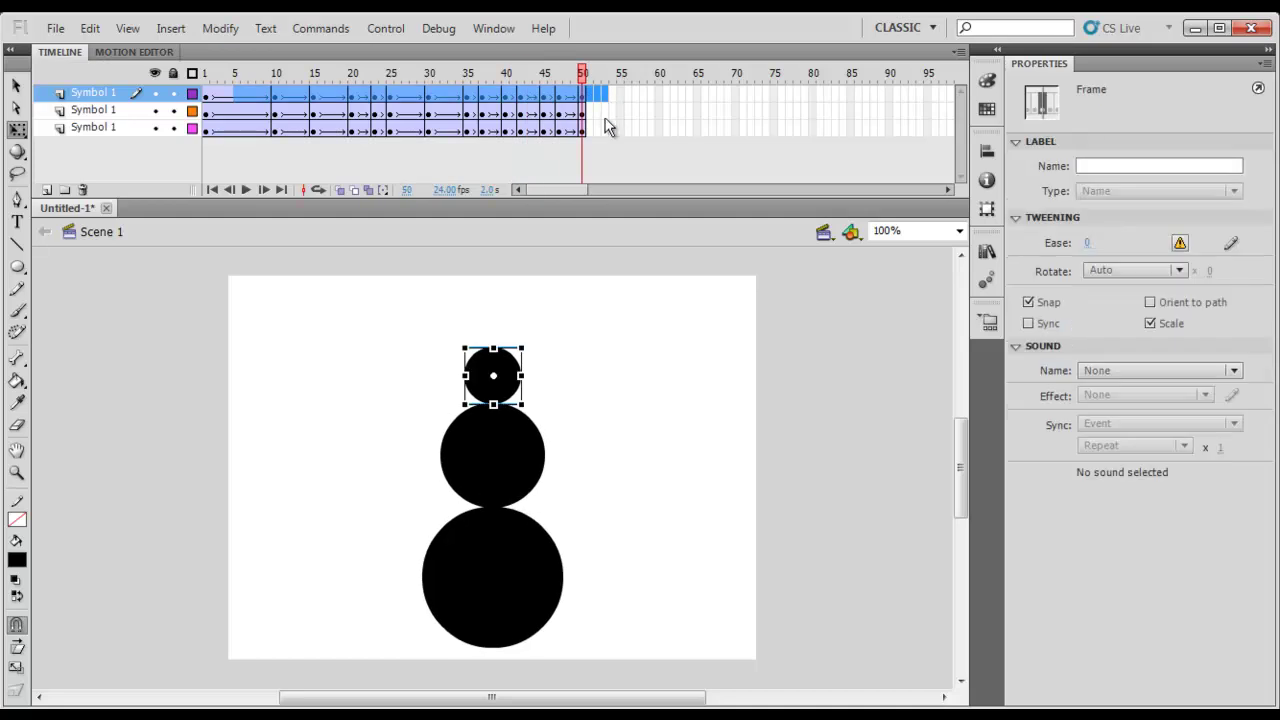
left_click(607, 150)
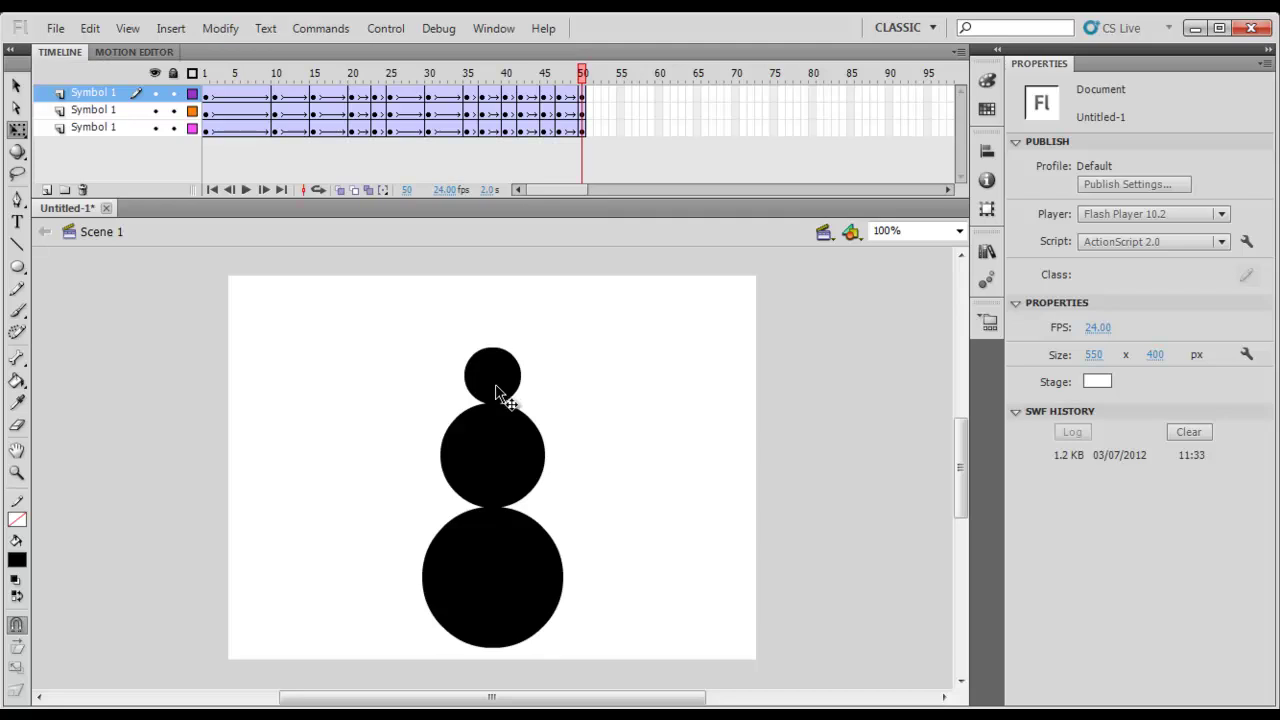
At frame 15, move the top circle outward and down against the middle one, to about X 297, Y 153.
left_click_drag(340, 72, 316, 92)
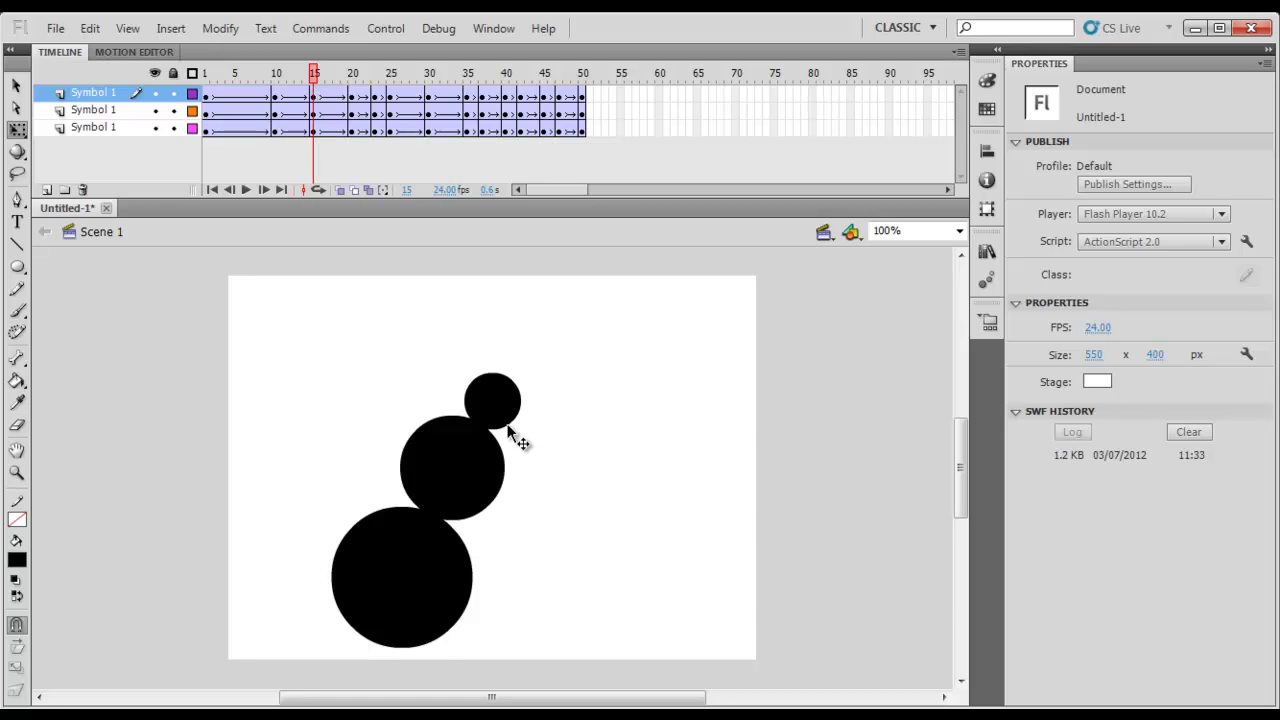
left_click_drag(522, 406, 520, 412)
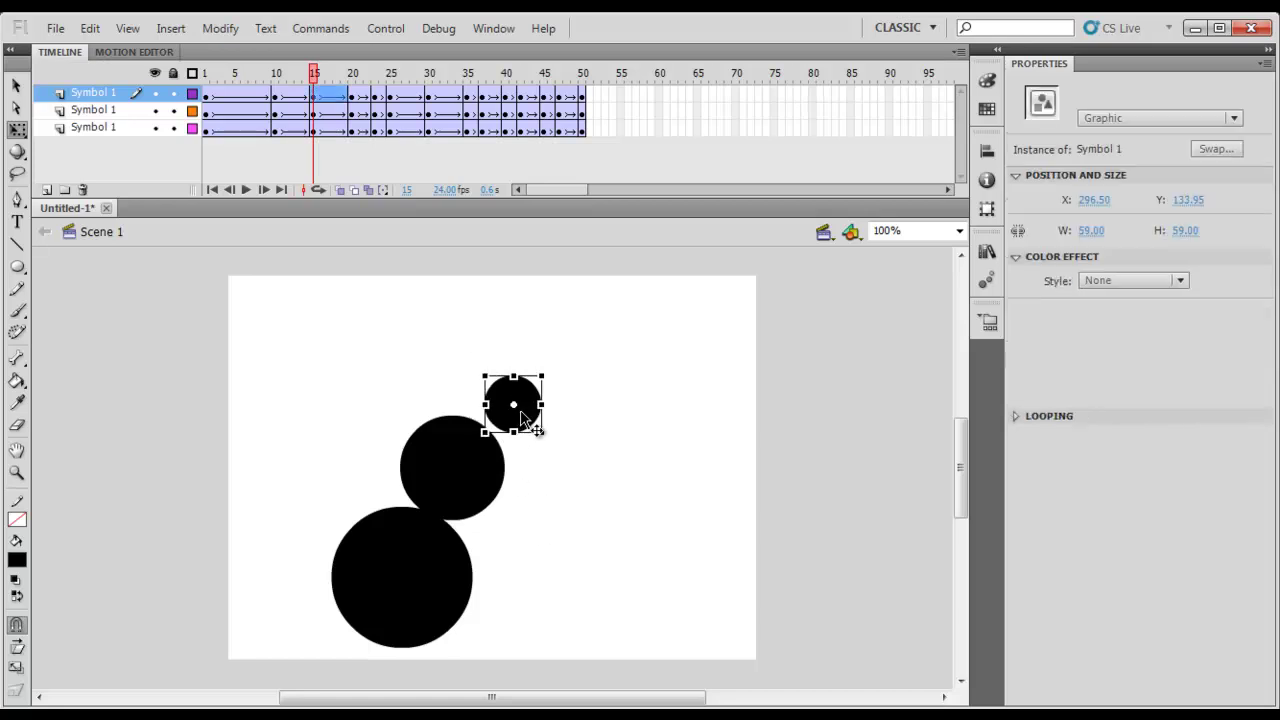
key("Down")
key("Down")
key("Down")
key("Down")
key("Down")
key("Down")
key("Down")
key("Down")
key("Down")
key("Down")
key("Down")
key("Down")
key("Down")
key("Down")
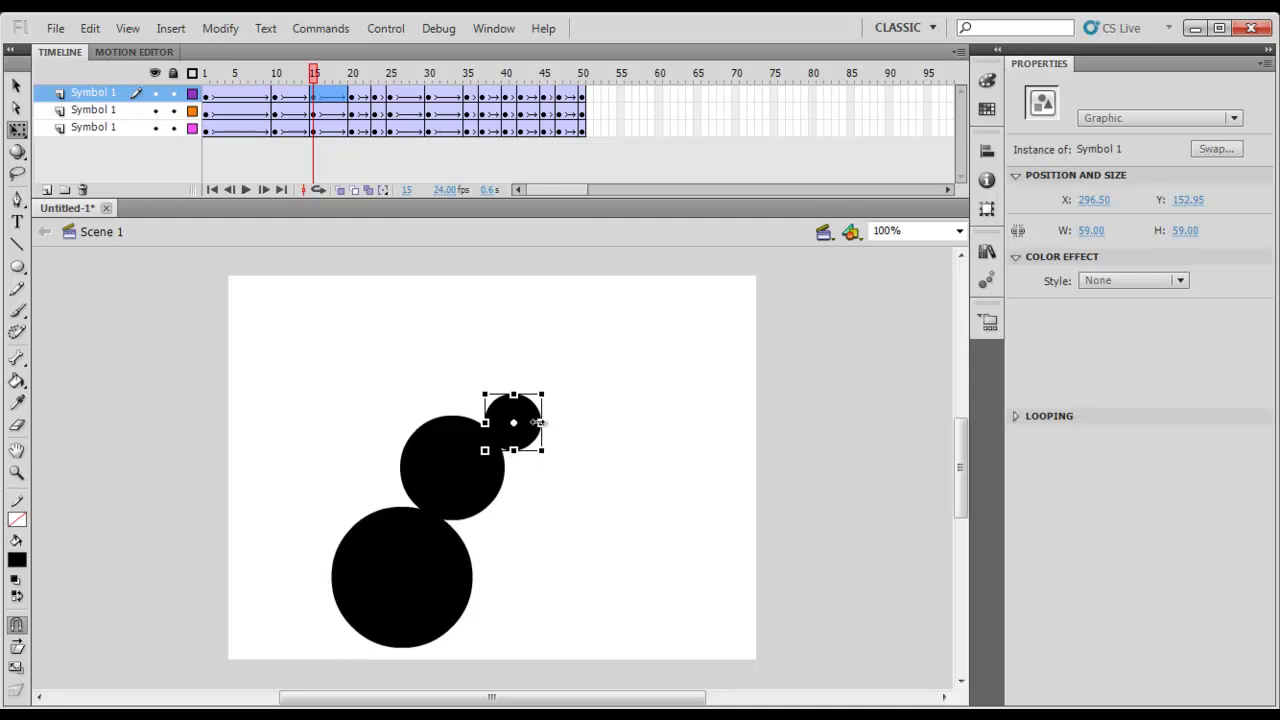
At frame 25, move the top circle outward and down against the middle one, to about X 53, Y 165.
left_click_drag(316, 76, 391, 80)
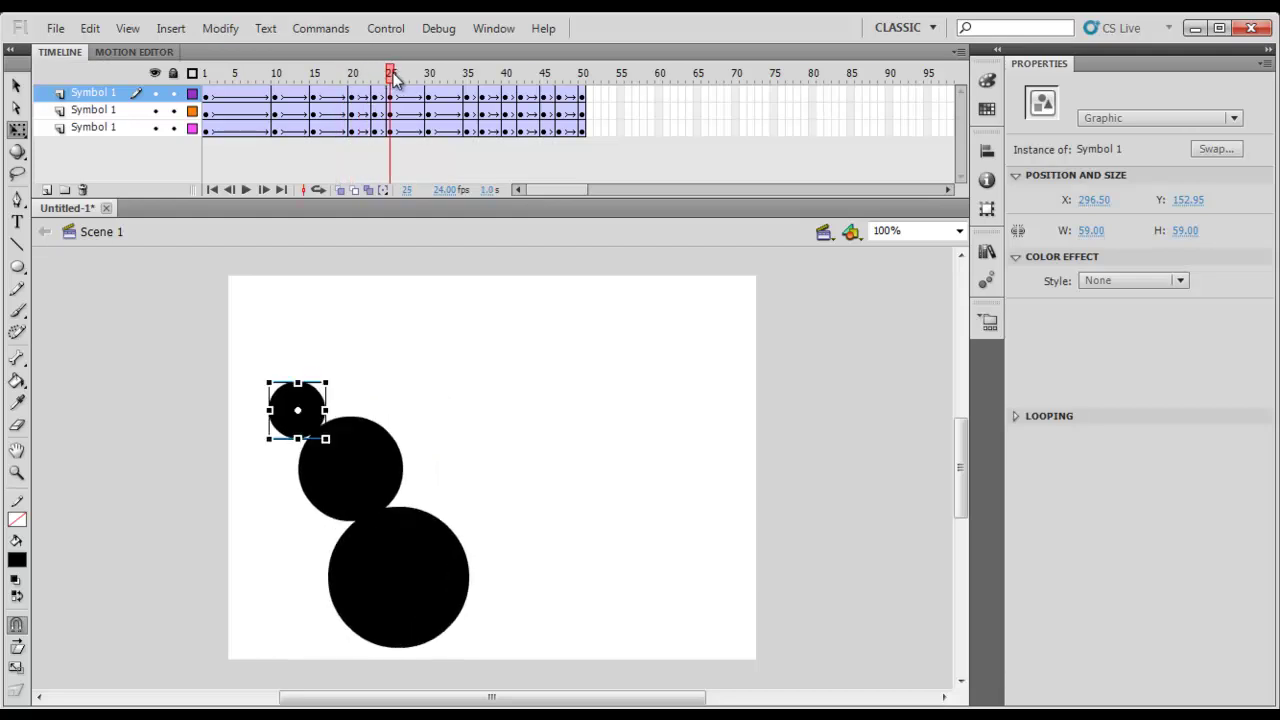
left_click(303, 411)
key("Left")
key("Left")
key("Left")
key("Left")
key("Left")
key("Left")
key("Left")
key("Left")
key("Left")
key("Left")
key("Left")
key("Left")
key("Down")
key("Down")
key("Down")
key("Down")
key("Down")
key("Down")
key("Down")
key("Down")
key("Down")
key("Down")
key("Down")
key("Down")
key("Left")
key("Down")
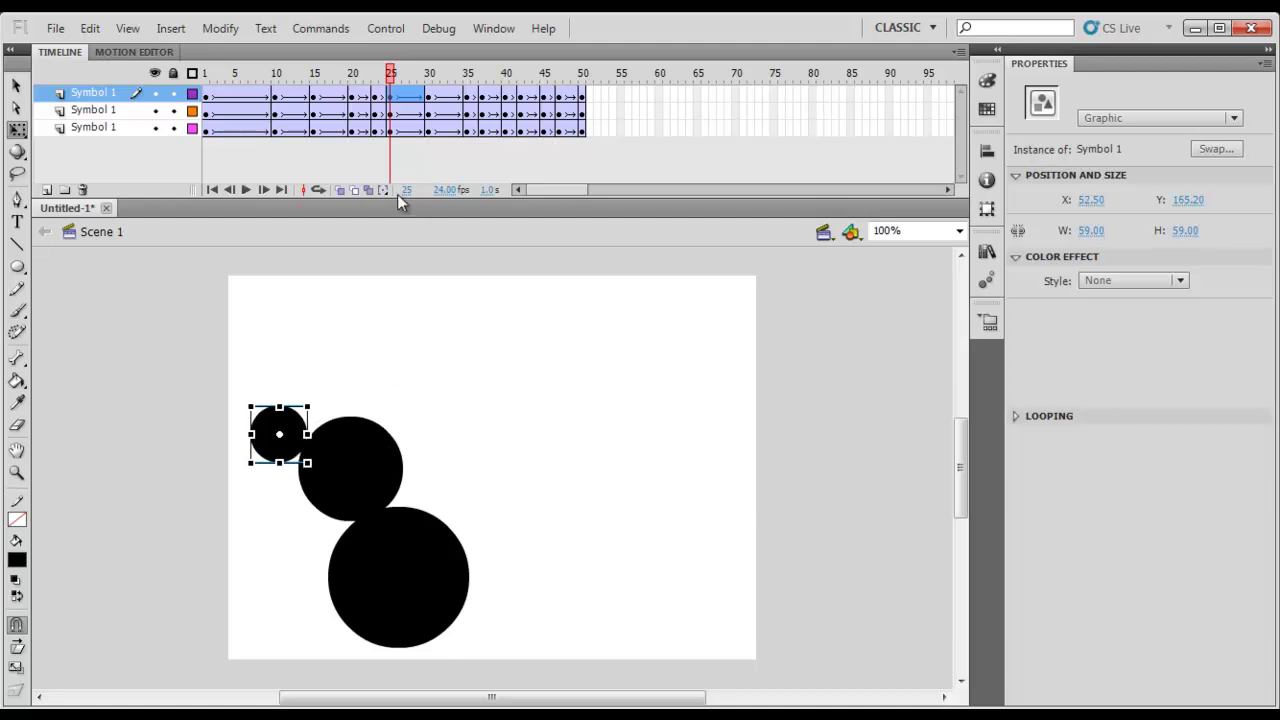
Insert keyframes on all three layers at frame 33 and raise the middle circle slightly on the bottom one.
left_click_drag(404, 76, 450, 86)
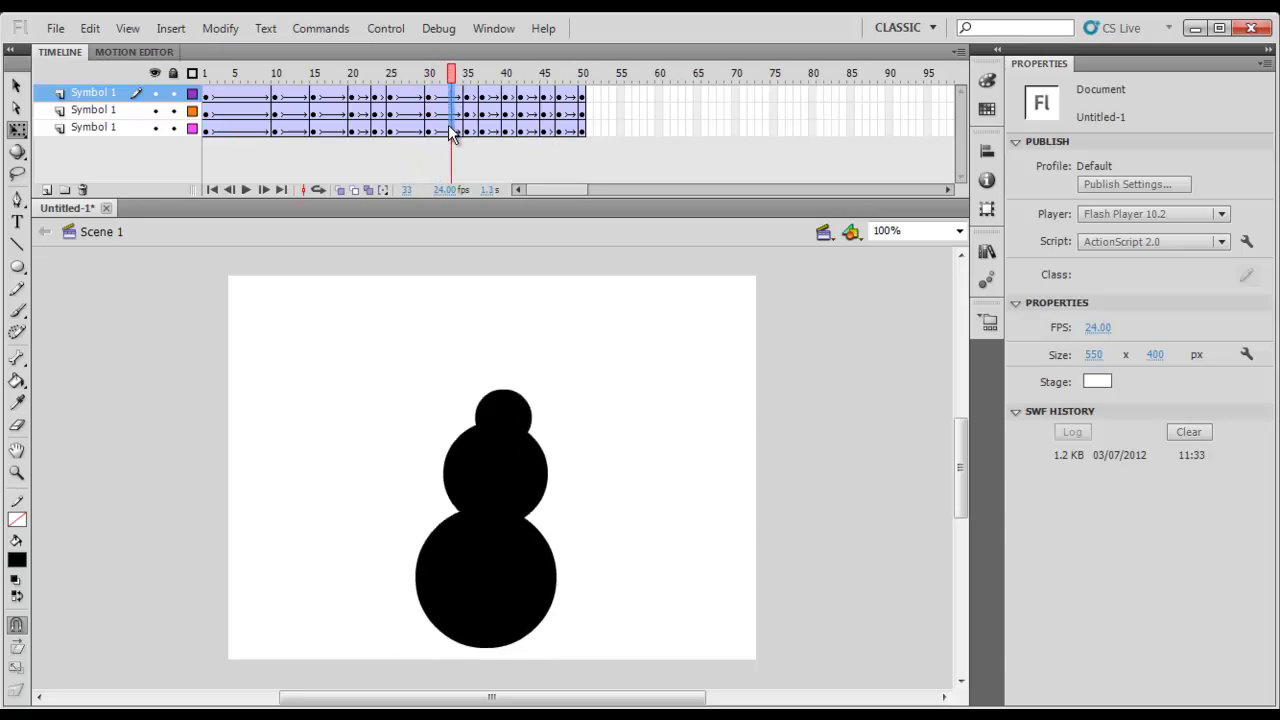
left_click(448, 128)
left_click(614, 459)
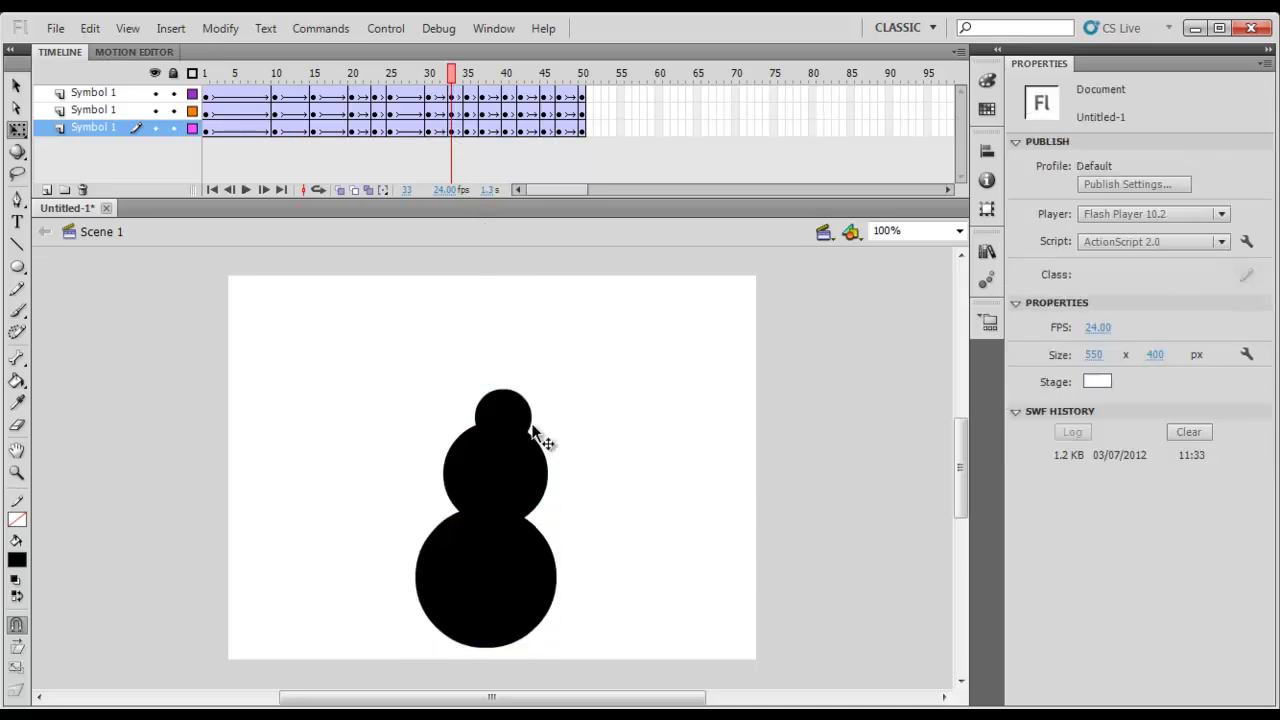
left_click(510, 466)
left_click(530, 392)
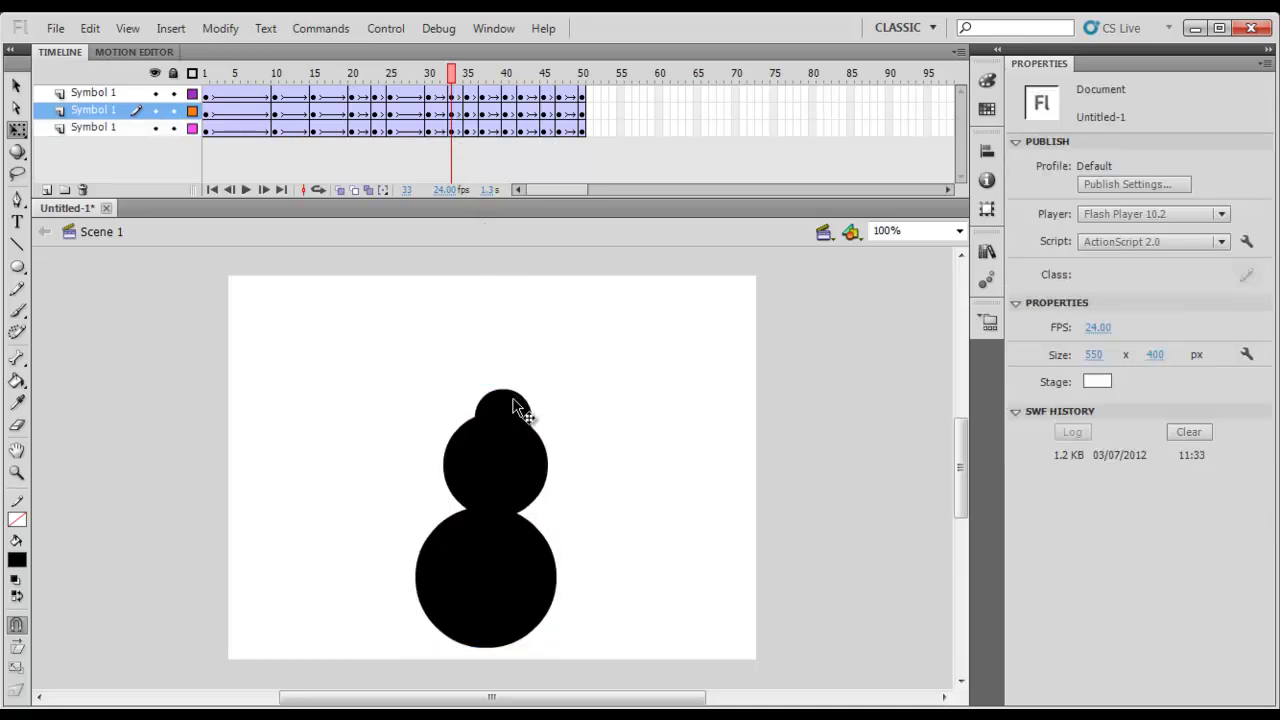
Raise the top circle at frame 33 to about X 287, Y 118 so it rests on the middle one.
left_click(503, 400)
key("Up")
key("Up")
key("Up")
key("Up")
key("Up")
key("Up")
key("Up")
key("Up")
key("Up")
key("Up")
key("Up")
key("Up")
key("Up")
key("Up")
key("Up")
key("Up")
key("Up")
key("Up")
key("Up")
key("Up")
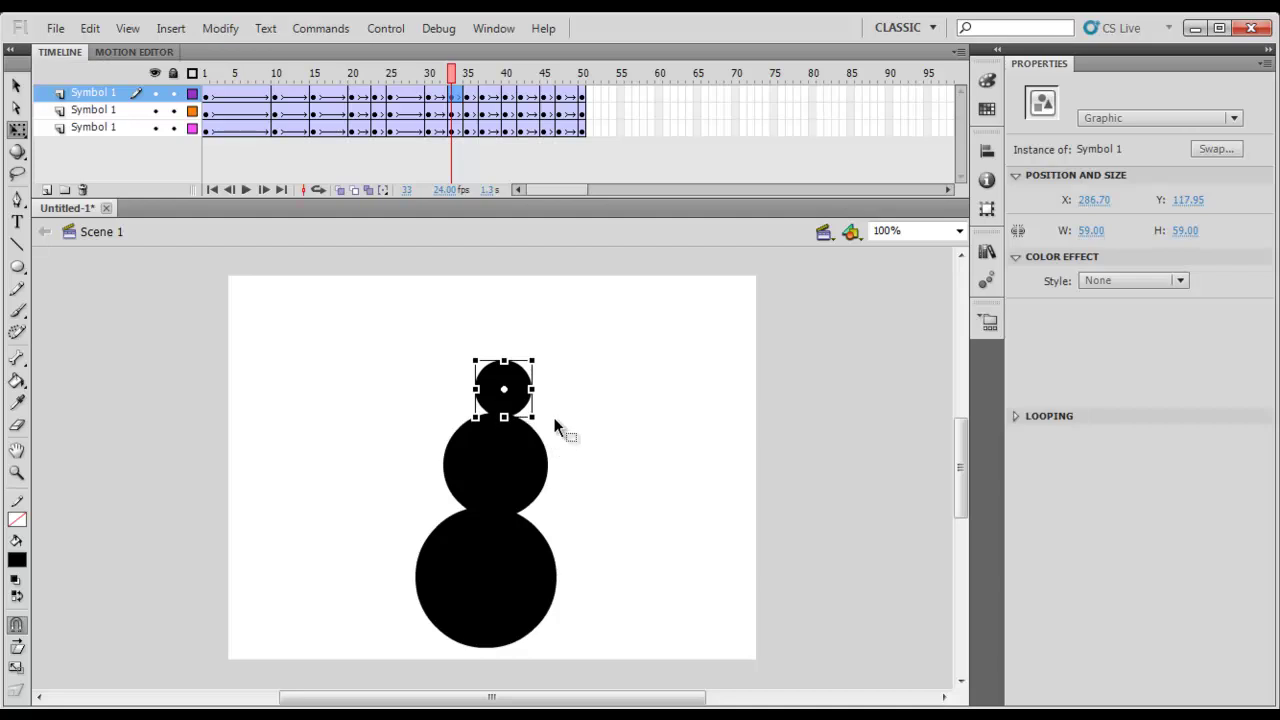
Play the animation from the first frame to check the adjusted poses at frames 15, 25 and 33.
left_click(470, 455)
left_click_drag(452, 100, 290, 95)
key("Return")
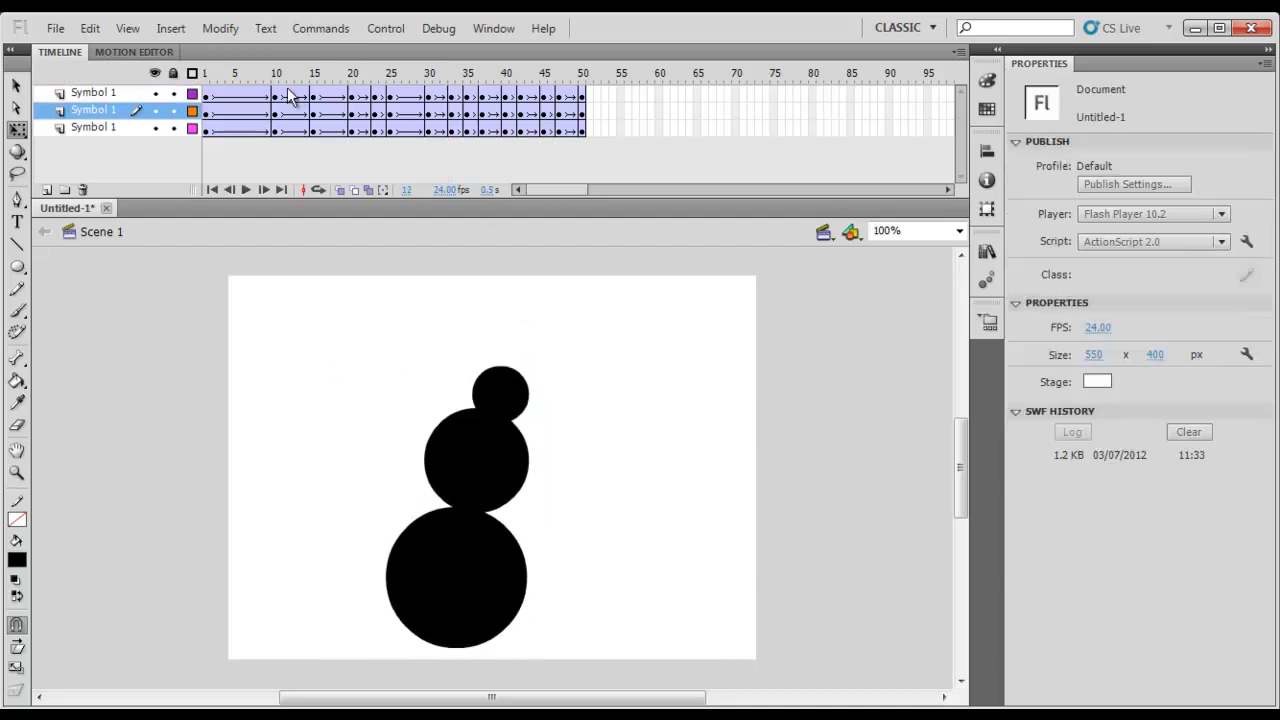
key("shift+comma")
key("Return")
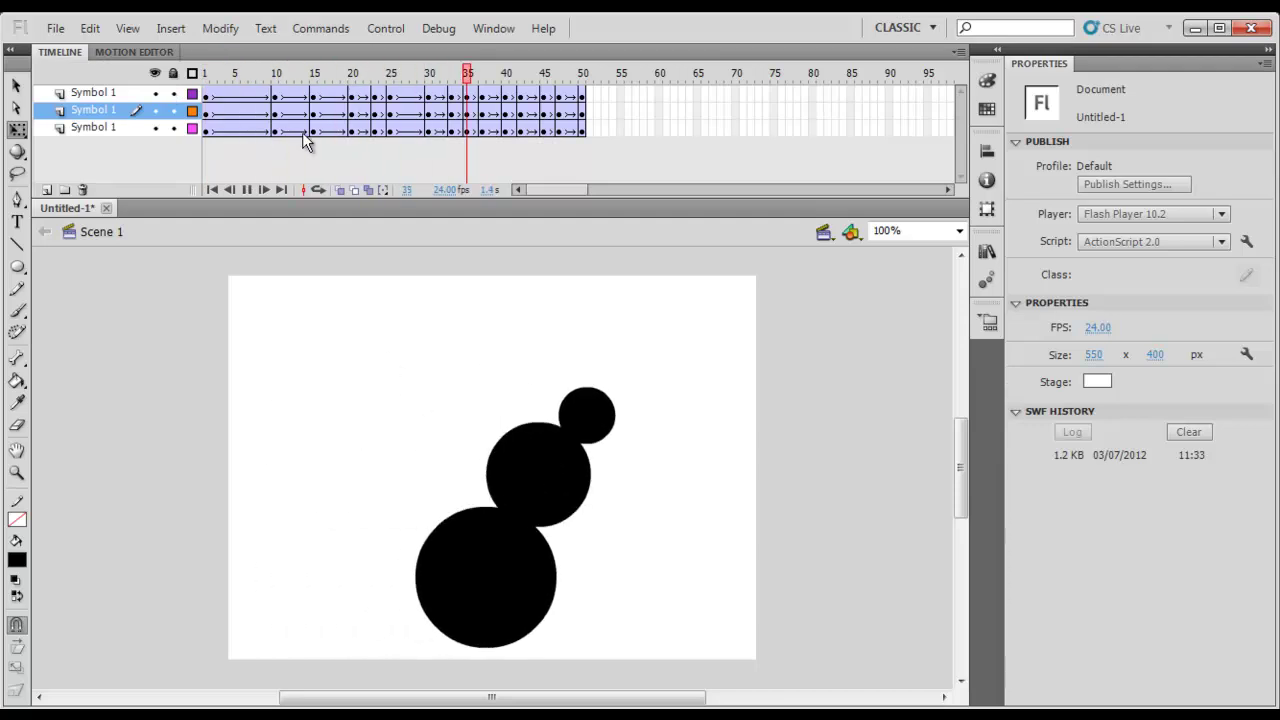
At frame 35, move the top circle outward and down to about X 386, Y 161.
left_click_drag(434, 82, 467, 92)
left_click_drag(590, 422, 600, 435)
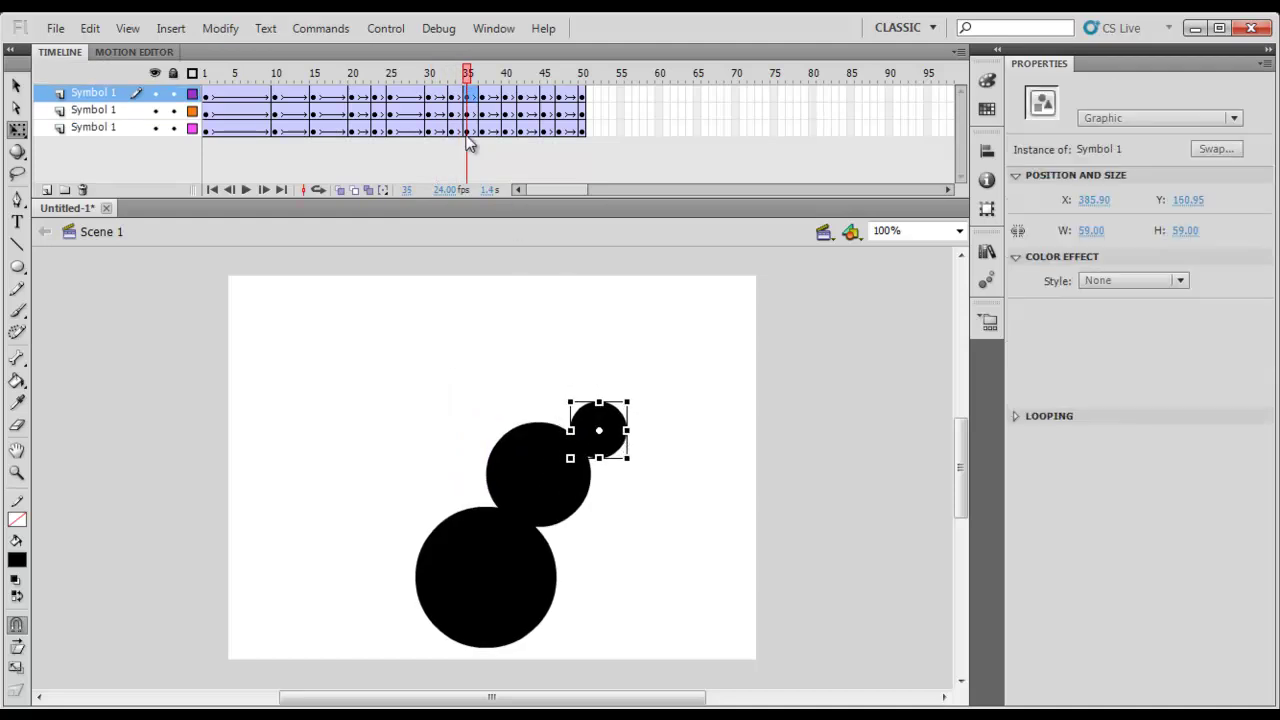
At frame 30, lower the top circle and shift it outward to about X 140, Y 170.
left_click(451, 93)
left_click(429, 93)
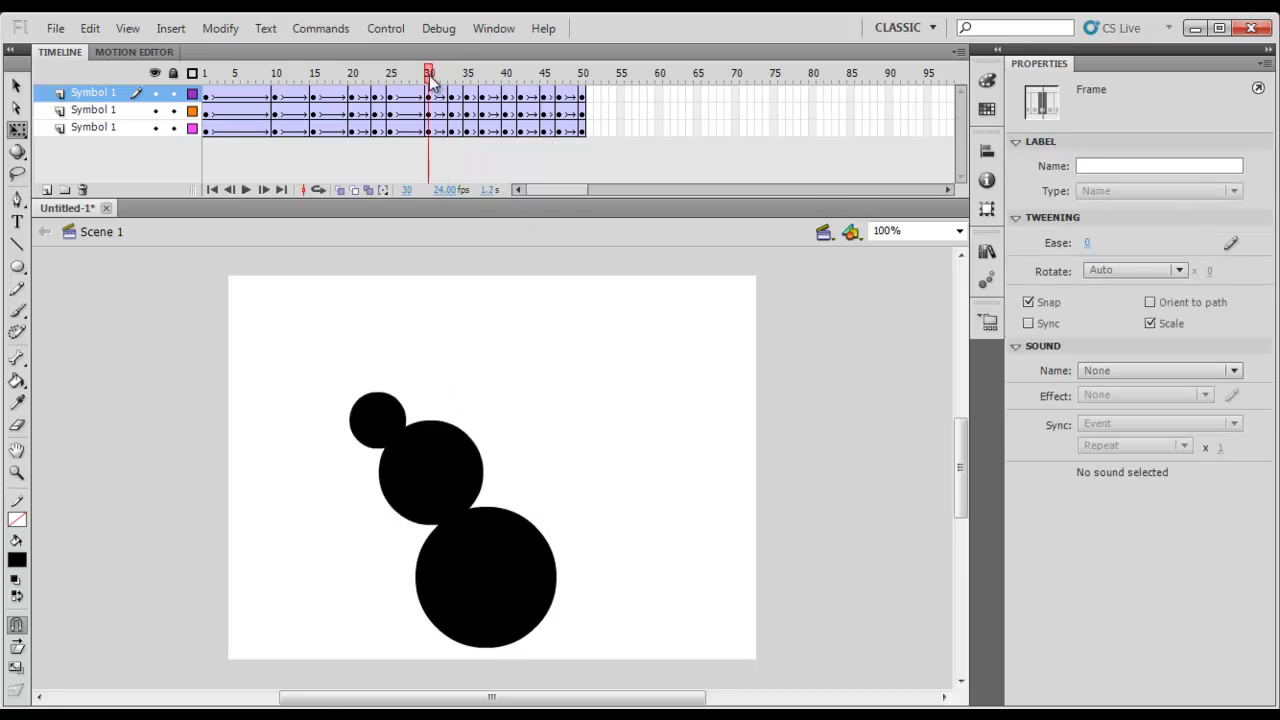
left_click(394, 406)
left_click(380, 414)
key("Down")
key("Down")
key("Down")
key("Down")
key("Down")
key("Down")
key("Down")
key("Down")
key("Down")
key("Down")
key("Down")
key("Down")
key("Down")
key("Down")
key("Down")
key("Left")
key("Left")
key("Left")
key("Left")
key("Left")
At frame 40, shift the top circle outward and down to about X 185, Y 137 against the middle one.
left_click_drag(445, 82, 508, 82)
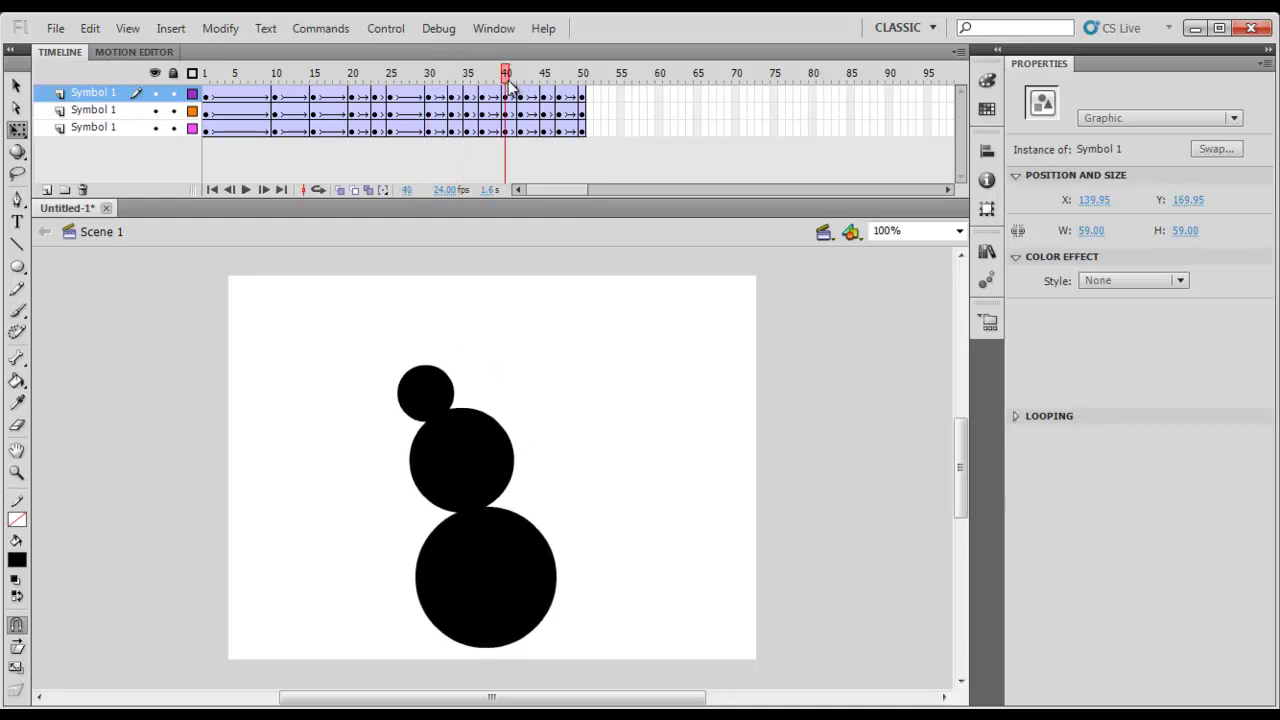
left_click(448, 398)
key("Left")
key("Left")
key("Left")
key("Left")
key("Left")
key("Left")
key("Left")
key("Left")
key("Left")
key("Left")
key("Up")
key("Up")
key("Up")
key("Up")
key("Up")
key("Down")
key("Down")
key("Down")
key("Down")
key("Down")
key("Down")
key("Down")
key("Down")
key("Down")
key("Down")
key("Down")
key("Down")
key("Down")
key("Down")
key("Down")
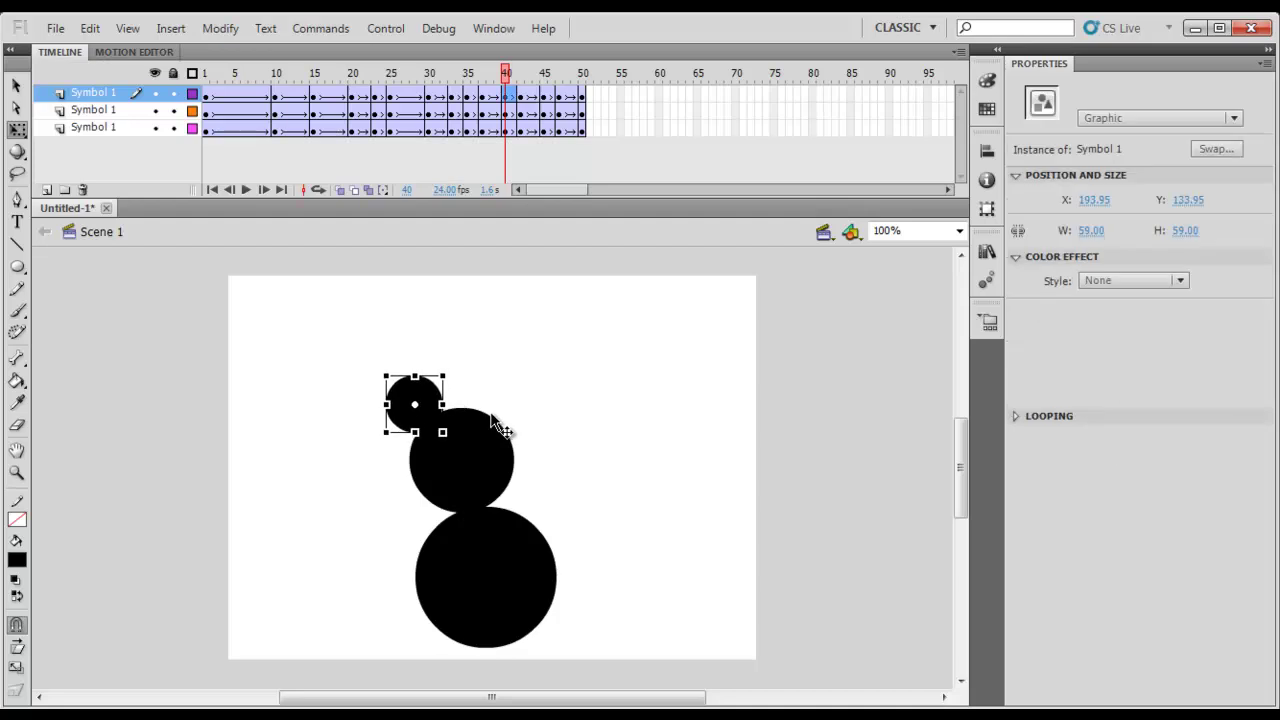
key("Left")
key("Down")
key("Left")
key("Left")
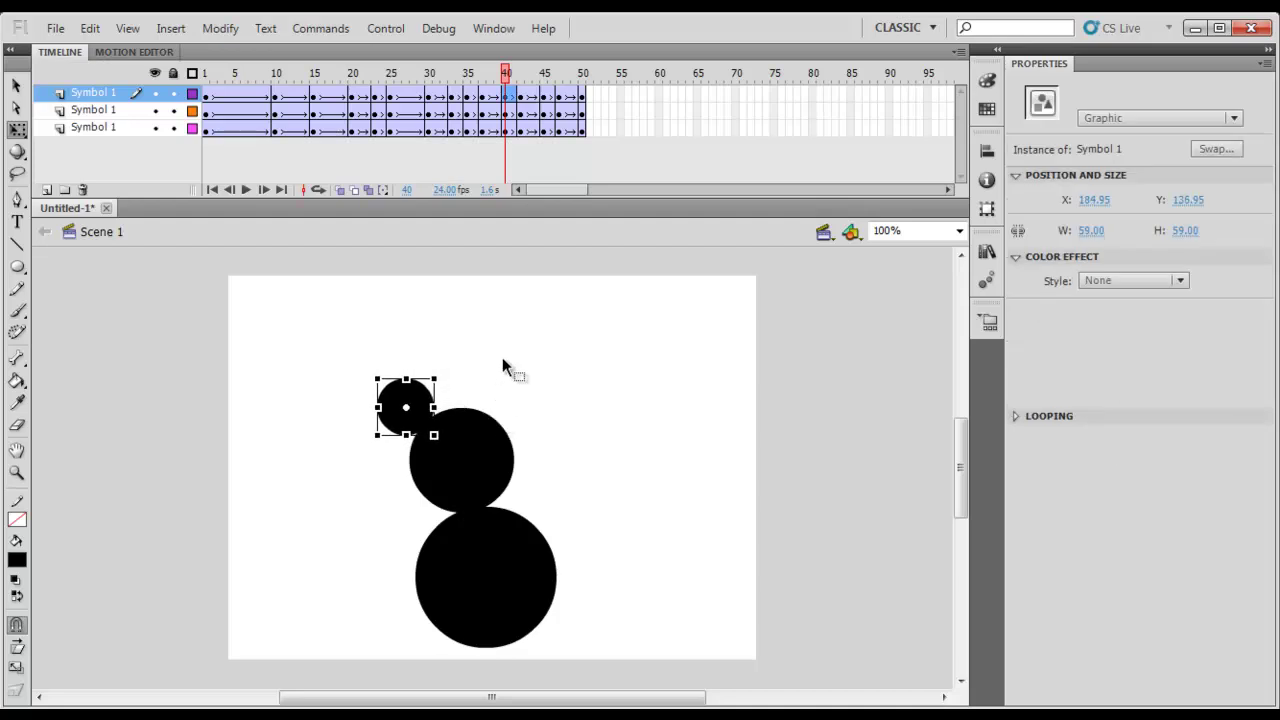
At frame 45, shift the top circle outward and down to about X 322, Y 129.
left_click_drag(502, 90, 544, 82)
left_click(528, 397)
key("Right")
key("Right")
key("Right")
key("Right")
key("Right")
key("Right")
key("Right")
key("Right")
key("Right")
key("Right")
key("Right")
key("Right")
key("Right")
key("Right")
key("Right")
key("Right")
key("Down")
key("Down")
key("Down")
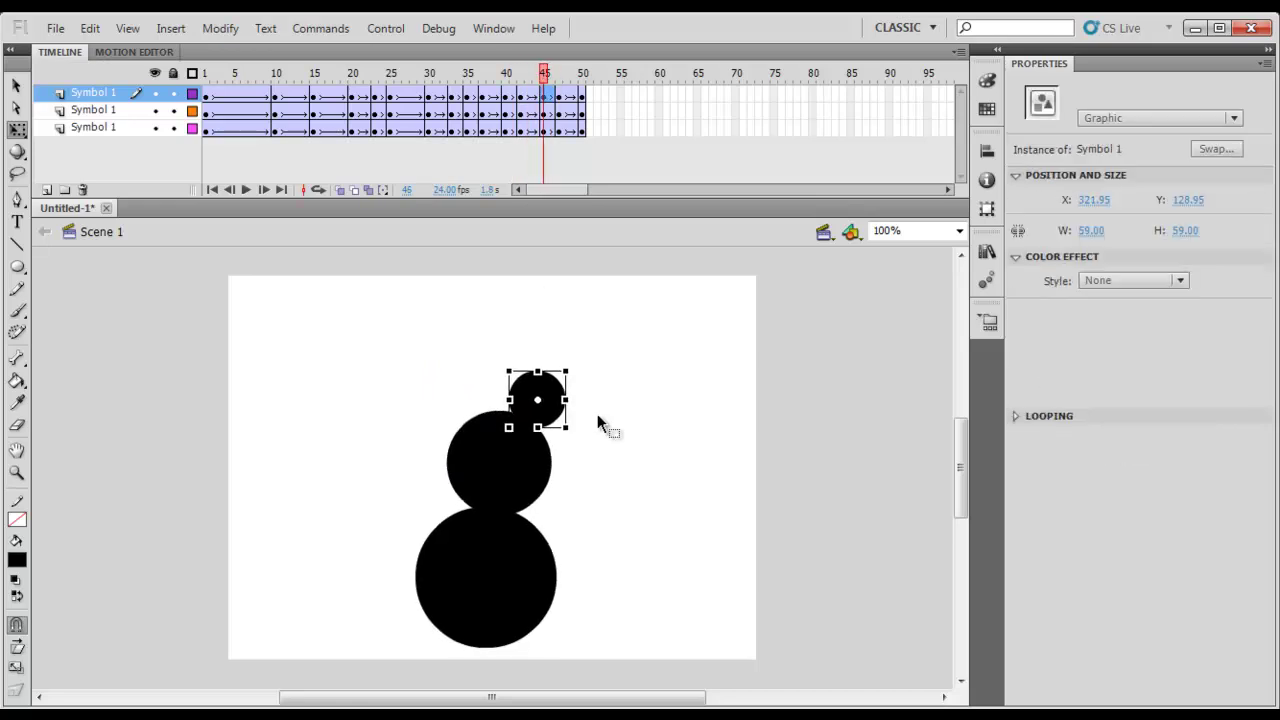
At frame 45, nudge the middle circle outward to about X 287, Y 196, and adjust the top circle to about X 325, Y 129.
left_click(540, 467)
key("Right")
key("Right")
key("Right")
key("Right")
key("Right")
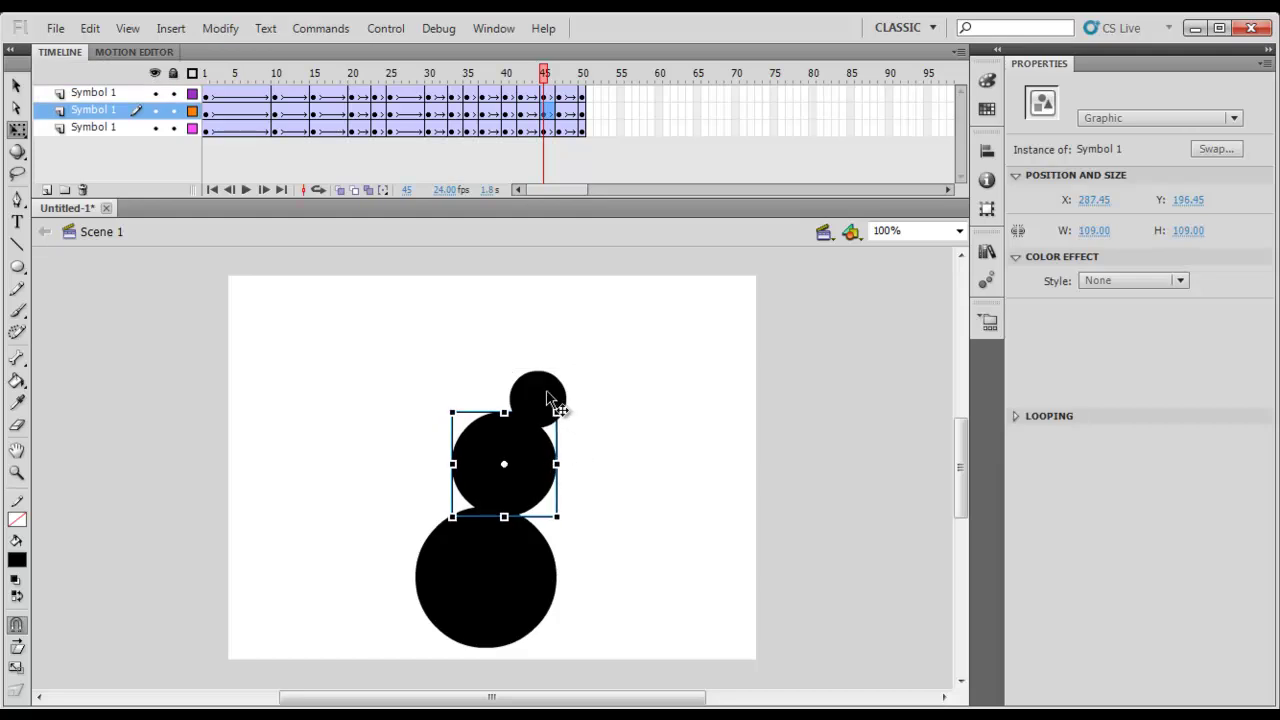
left_click(557, 408)
key("Up")
Check the circle stack at frames 47 and 50, and test the movie to watch the full wobble.
left_click(559, 90)
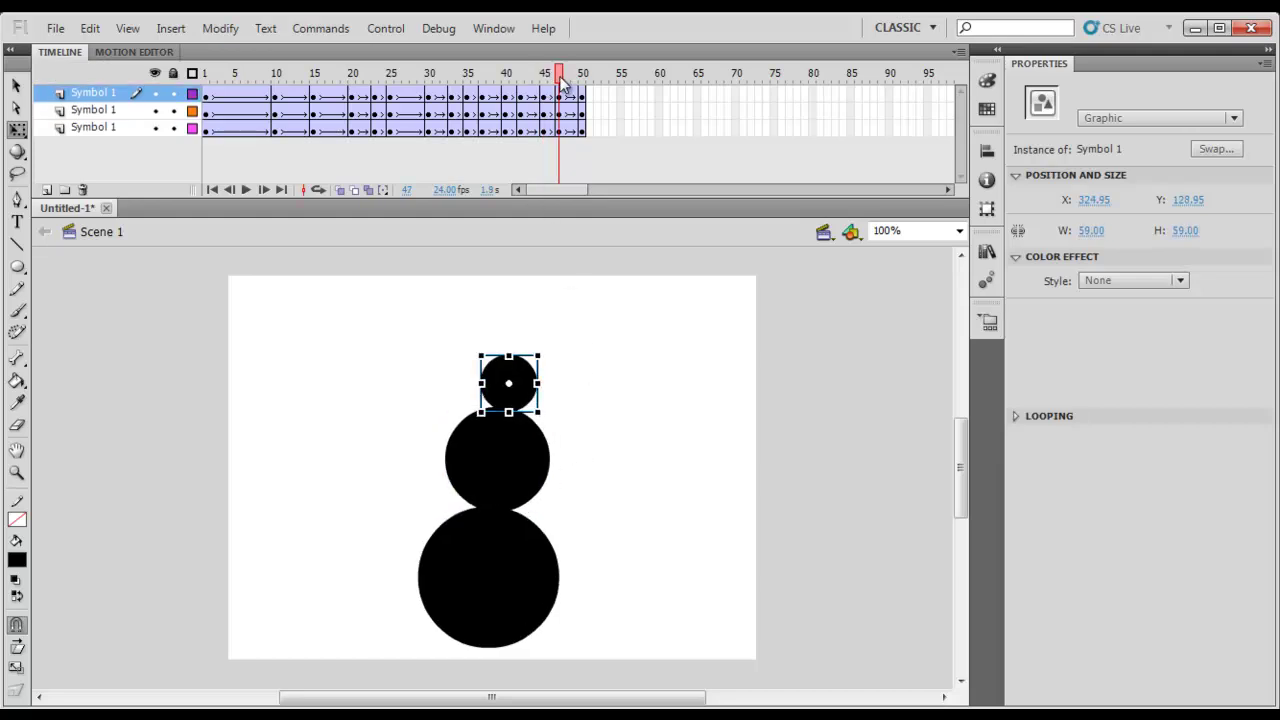
left_click(512, 345)
left_click(519, 380)
left_click(582, 84)
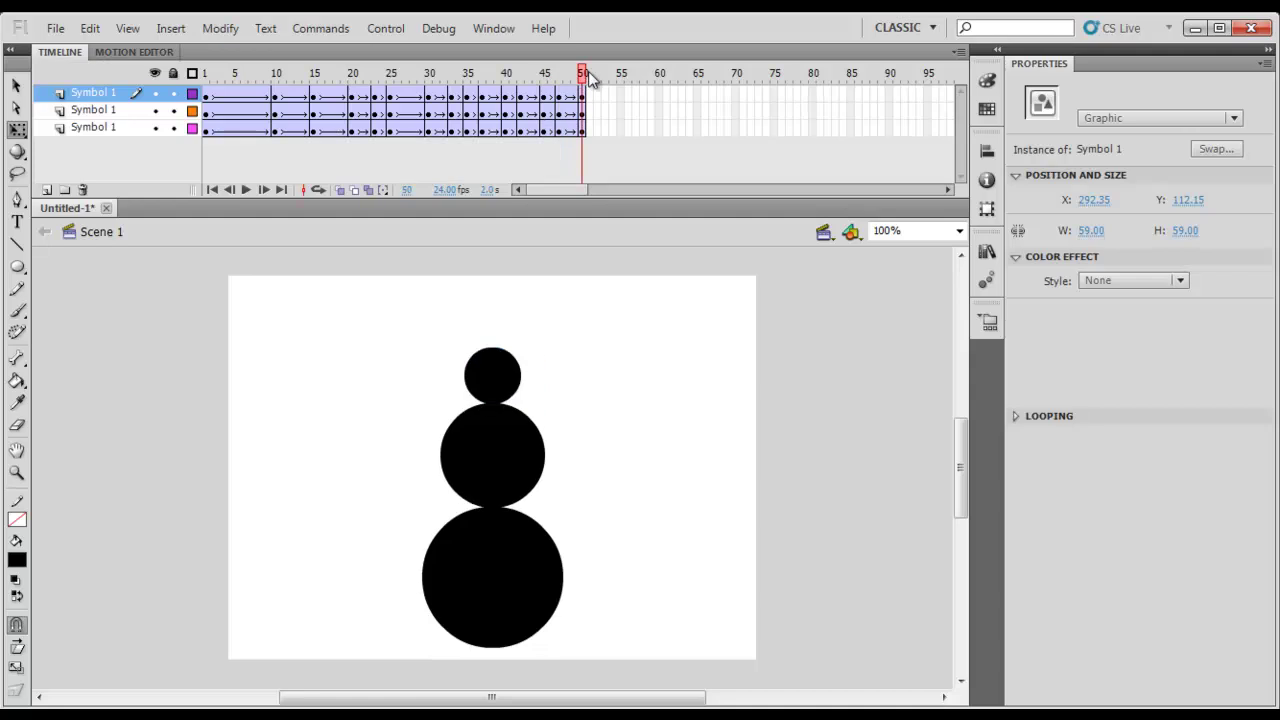
left_click(508, 380)
left_click(607, 292)
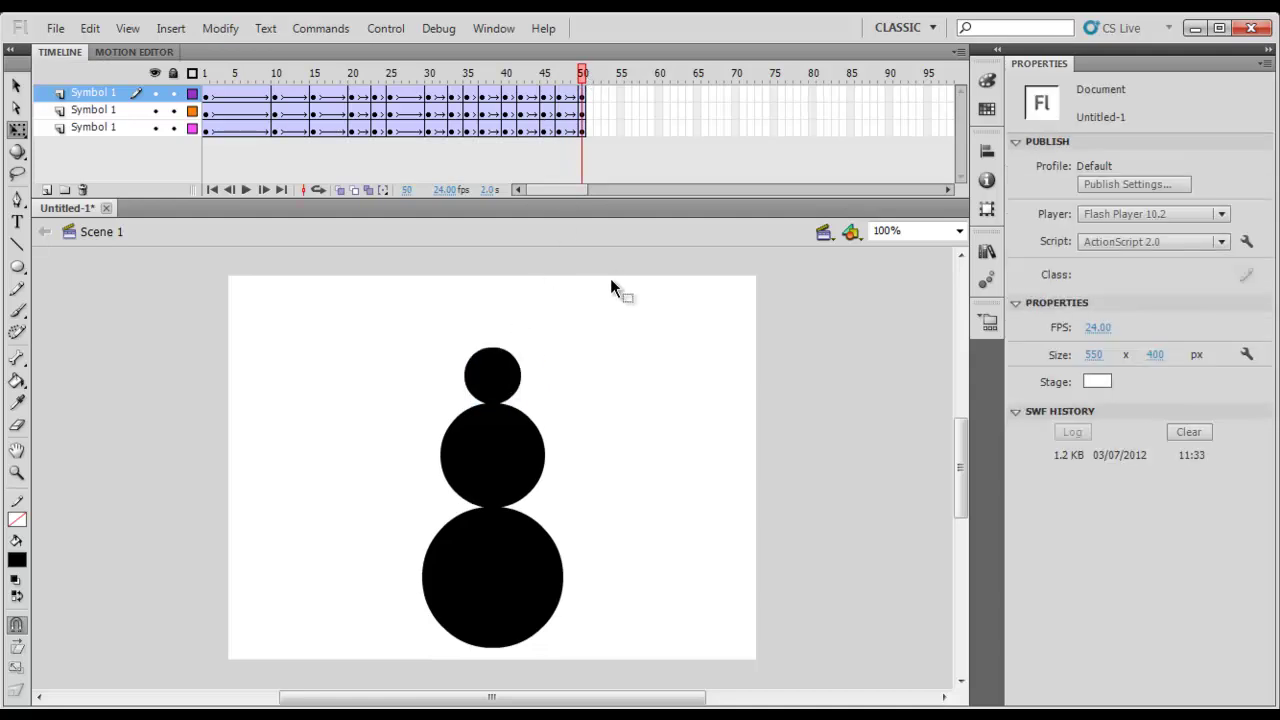
key("ctrl+Return")
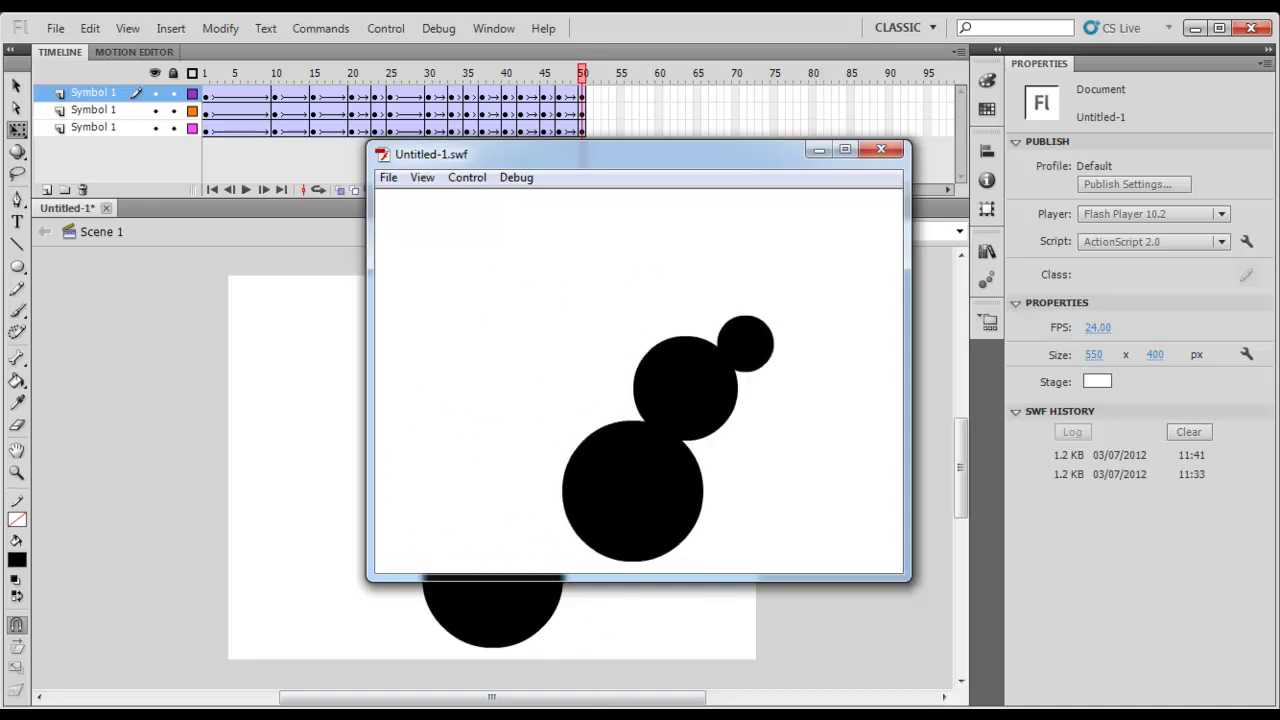
Leave the movie test and create a new ActionScript 2.0 document of 550 x 400 px.
left_click(1120, 715)
left_click(1053, 614)
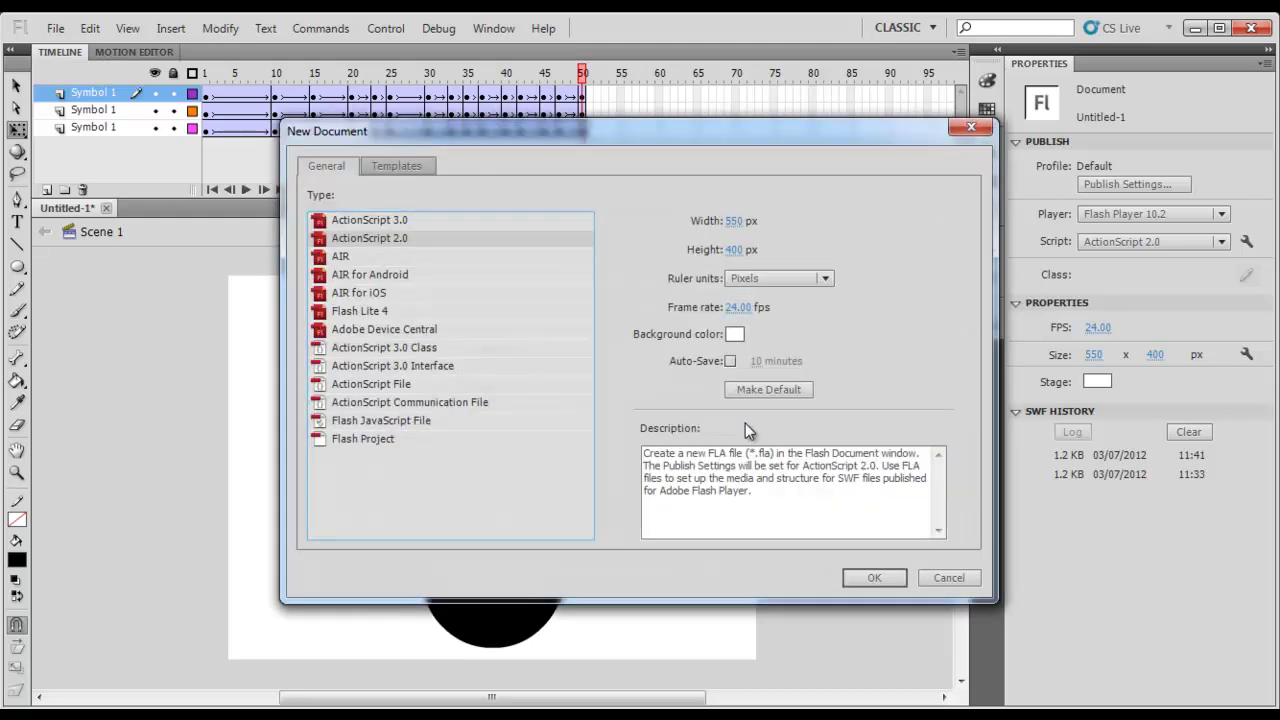
left_click(872, 578)
Add the static text "MESISE" on the stage with the Text tool.
left_click(17, 221)
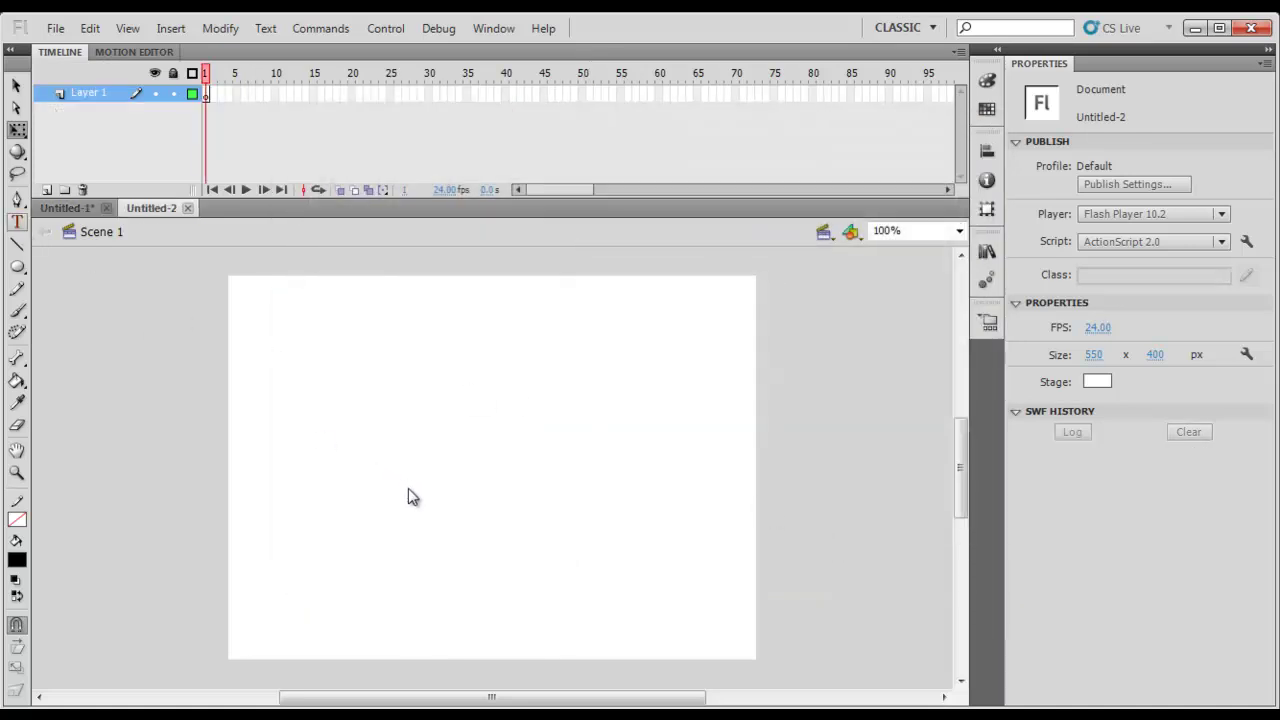
left_click(15, 225)
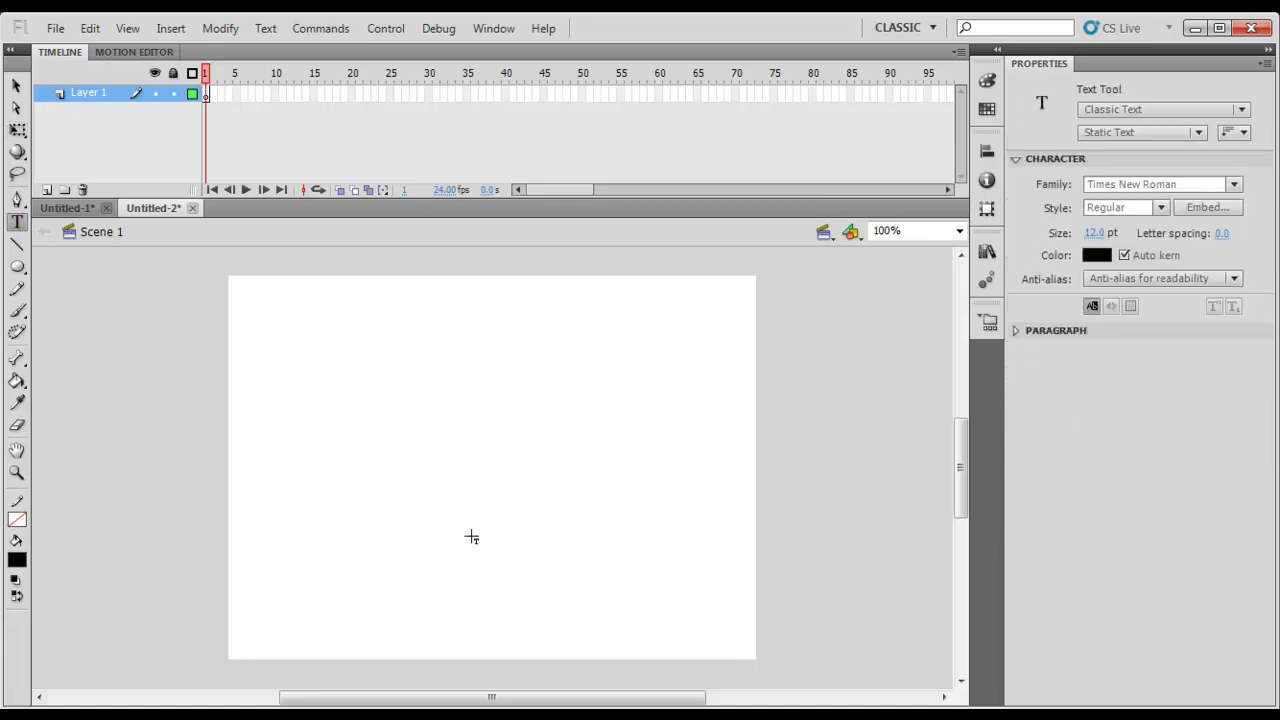
left_click(371, 476)
type("MESISE")
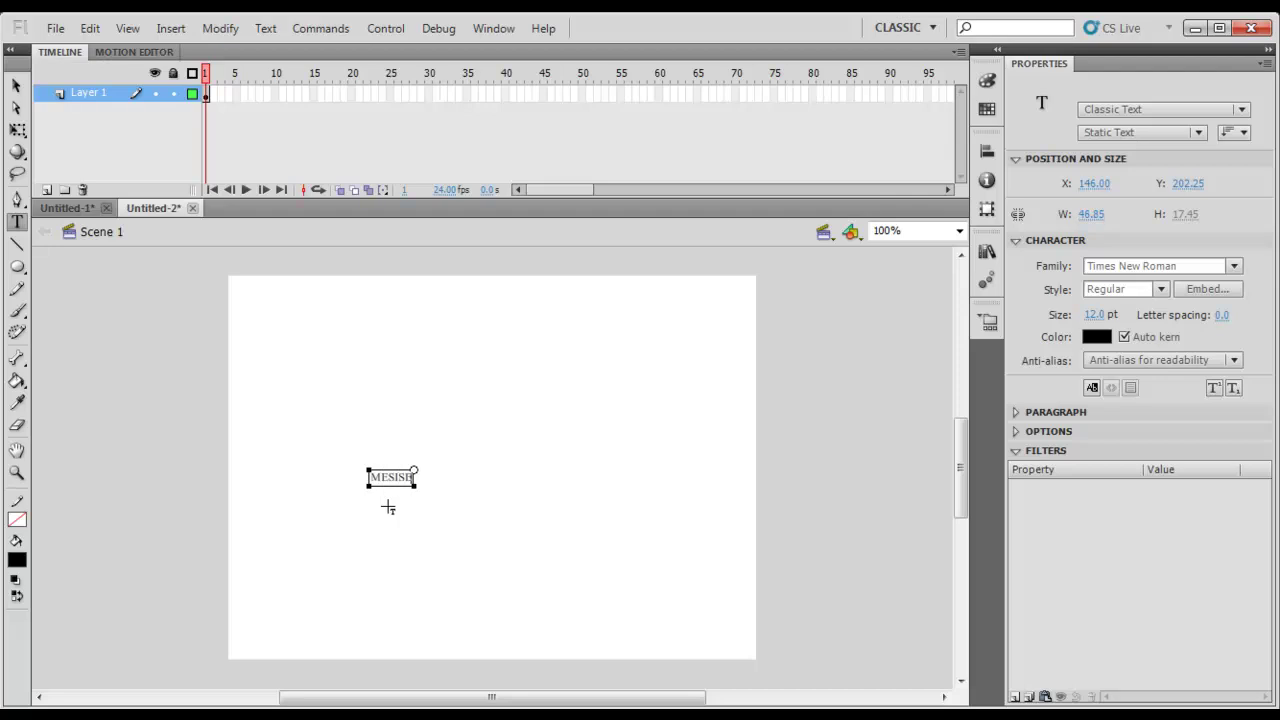
Enlarge the MESISE text with Free Transform to about 458 px wide and place it near the middle of the stage.
left_click(12, 82)
key("q")
left_click_drag(416, 469, 614, 380)
left_click_drag(534, 466, 620, 447)
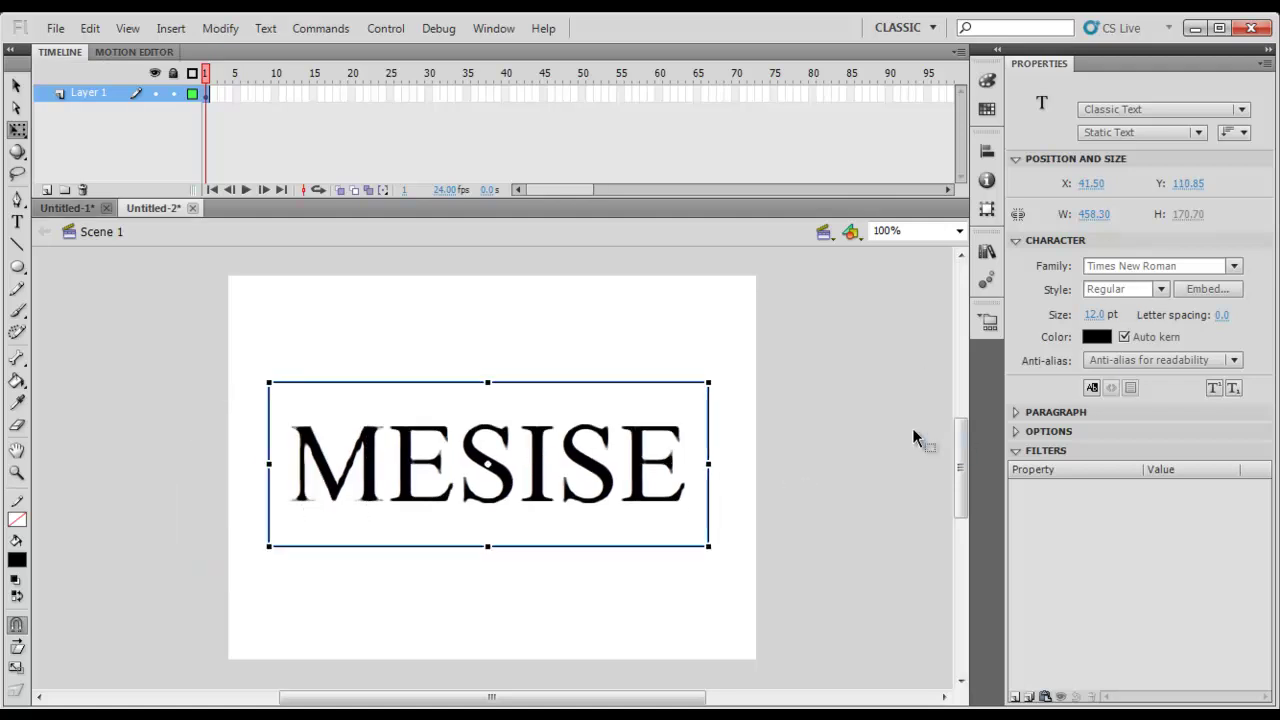
left_click_drag(632, 458, 628, 456)
Set the text's font family to Impact and its anti-aliasing to Use device fonts.
left_click(1170, 266)
type("Impact")
key("Return")
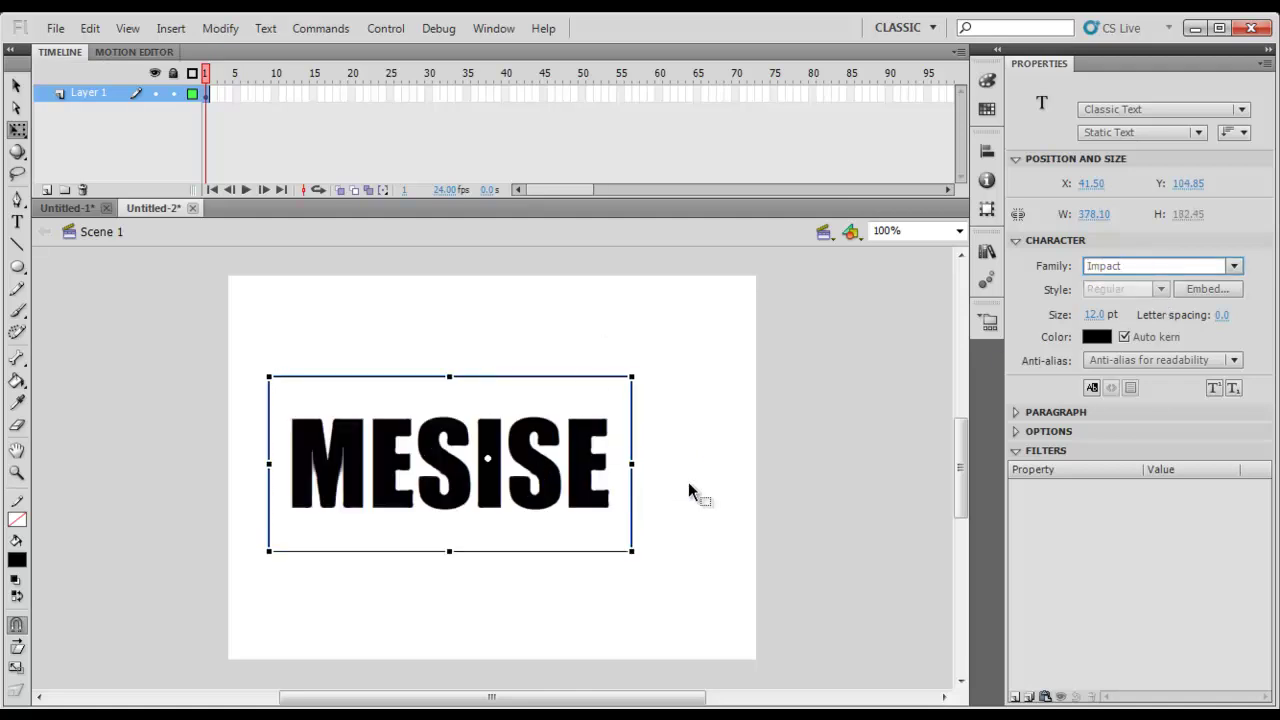
left_click(1135, 362)
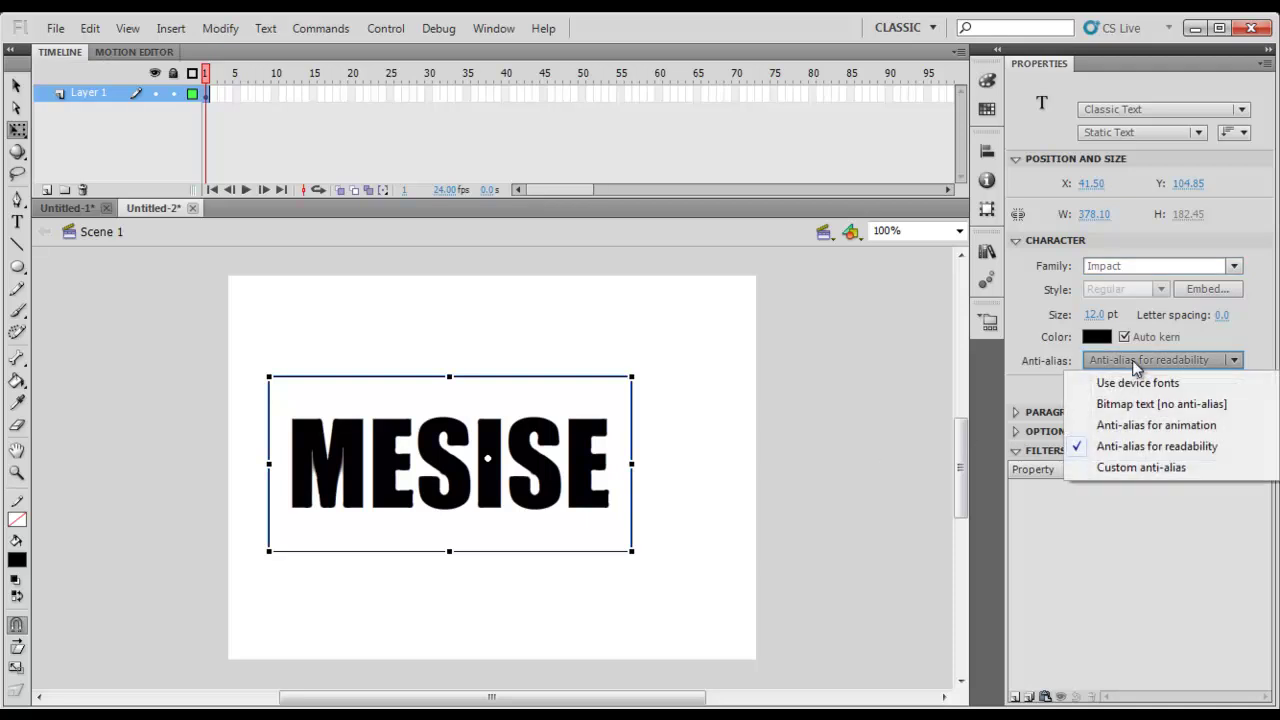
left_click(1137, 383)
Move the MESISE text into the lower half of the stage, to about X 86.5, Y 163.
left_click_drag(543, 455, 582, 451)
left_click(841, 468)
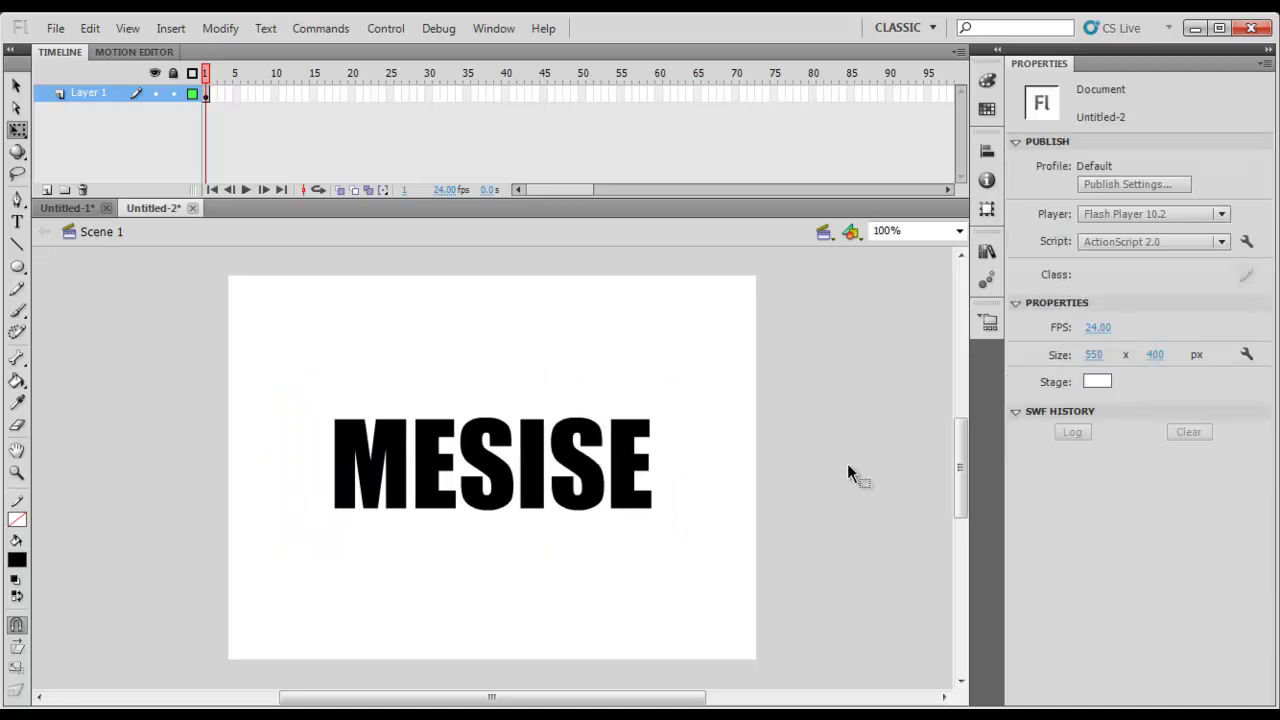
left_click(637, 456)
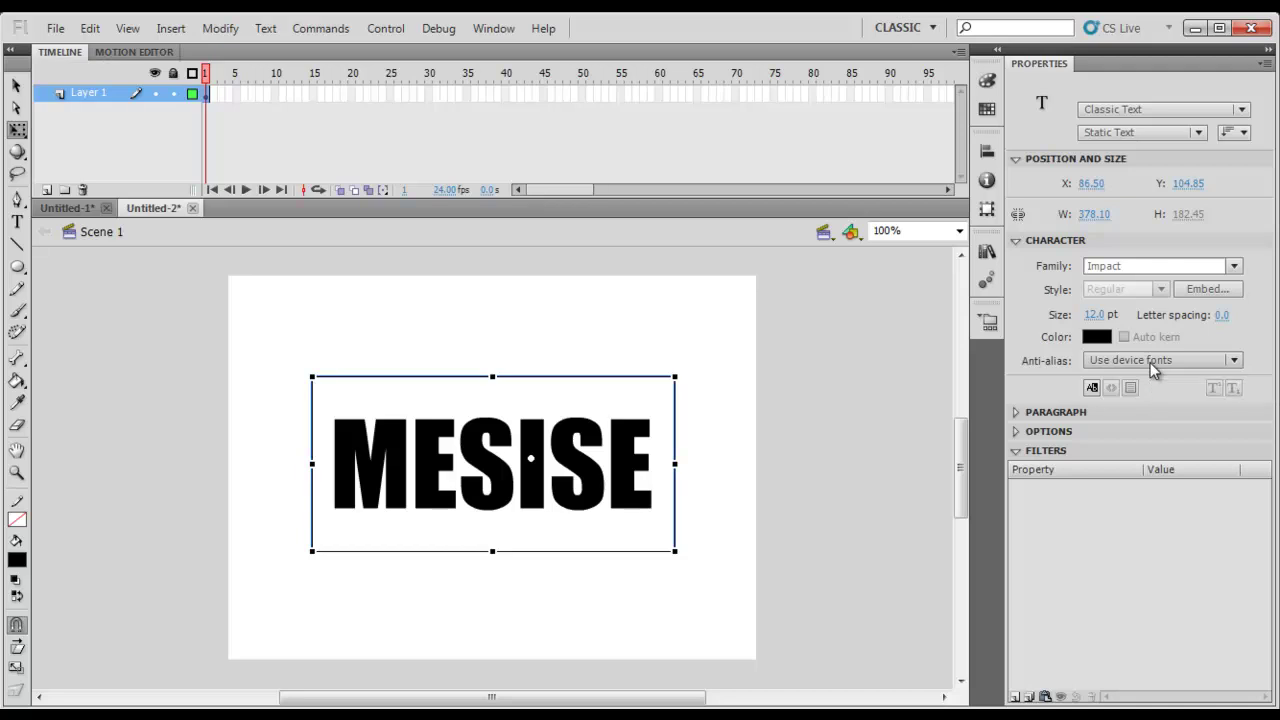
left_click_drag(750, 413, 615, 553)
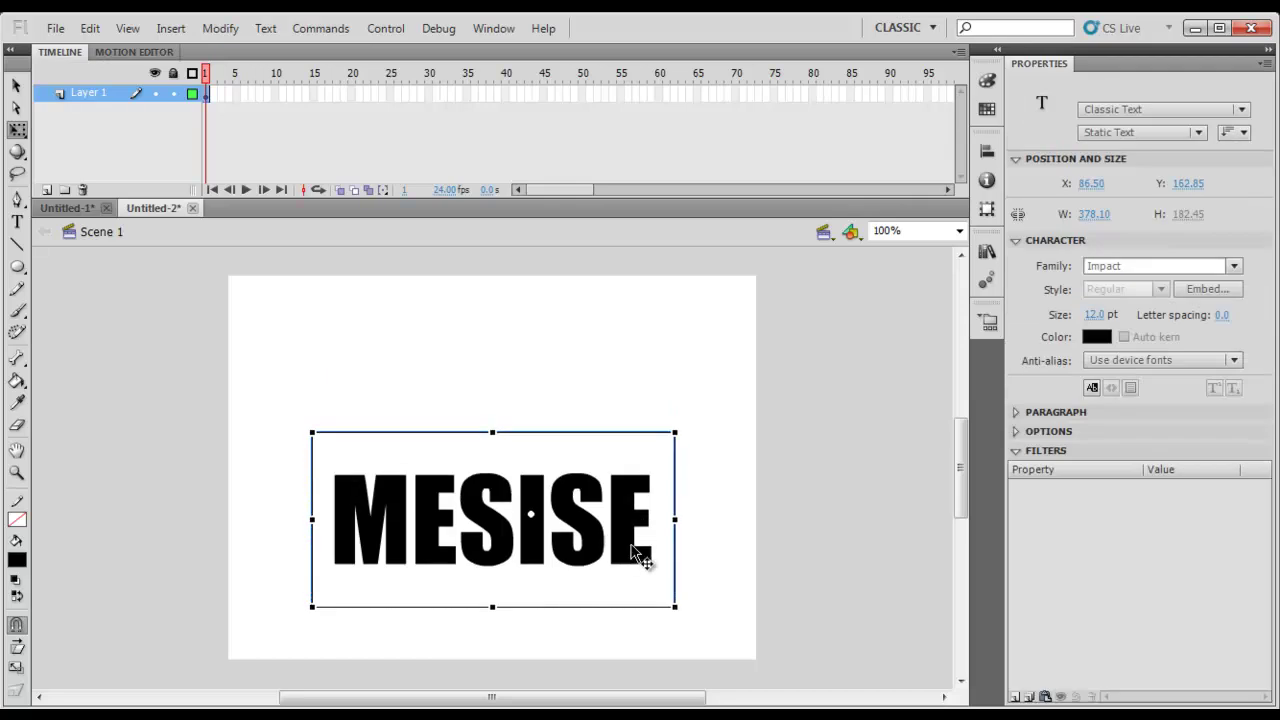
Convert the text to a graphic symbol named Symbol 1 with centre registration, and lower it to about Y 265.
right_click(638, 556)
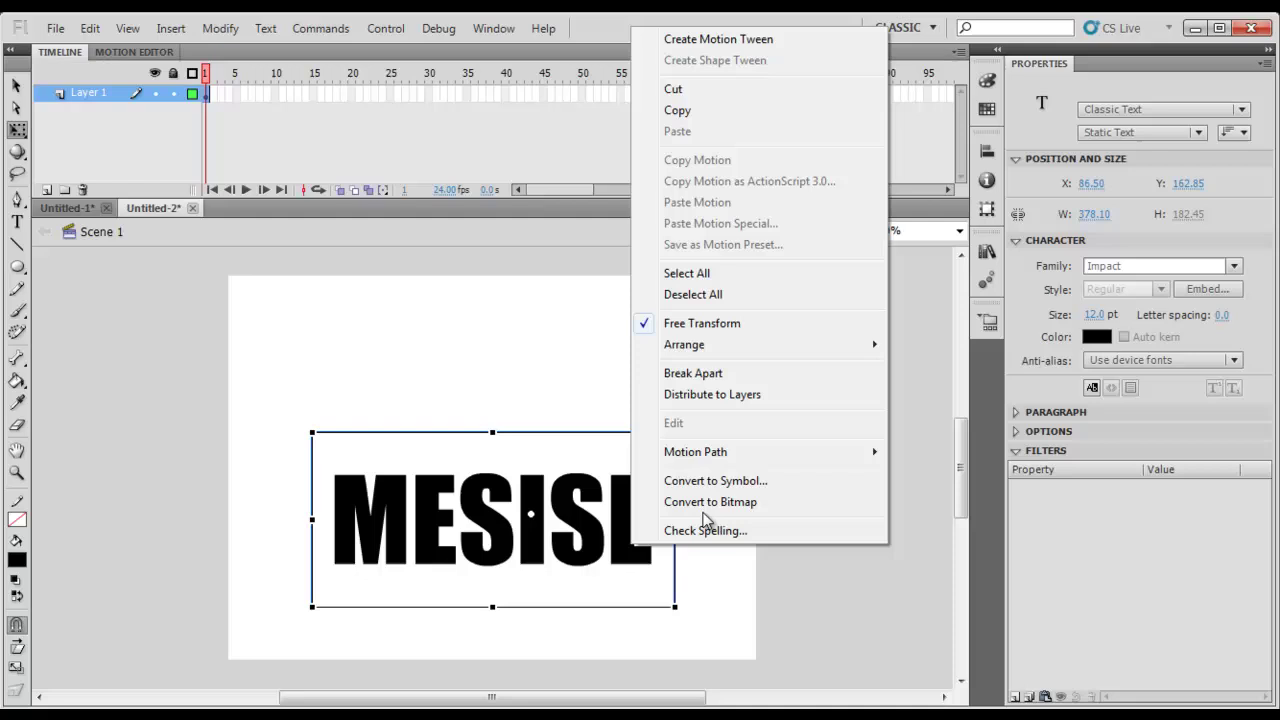
left_click(746, 484)
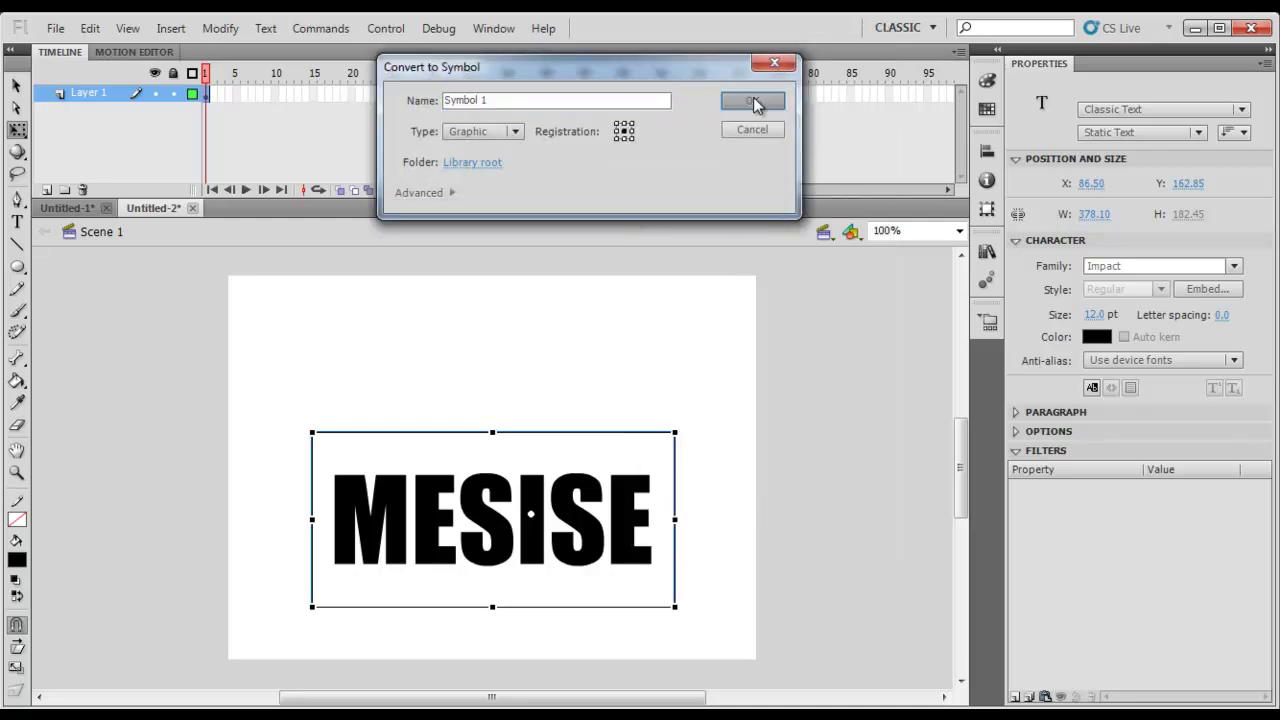
left_click(752, 101)
left_click_drag(583, 521, 584, 523)
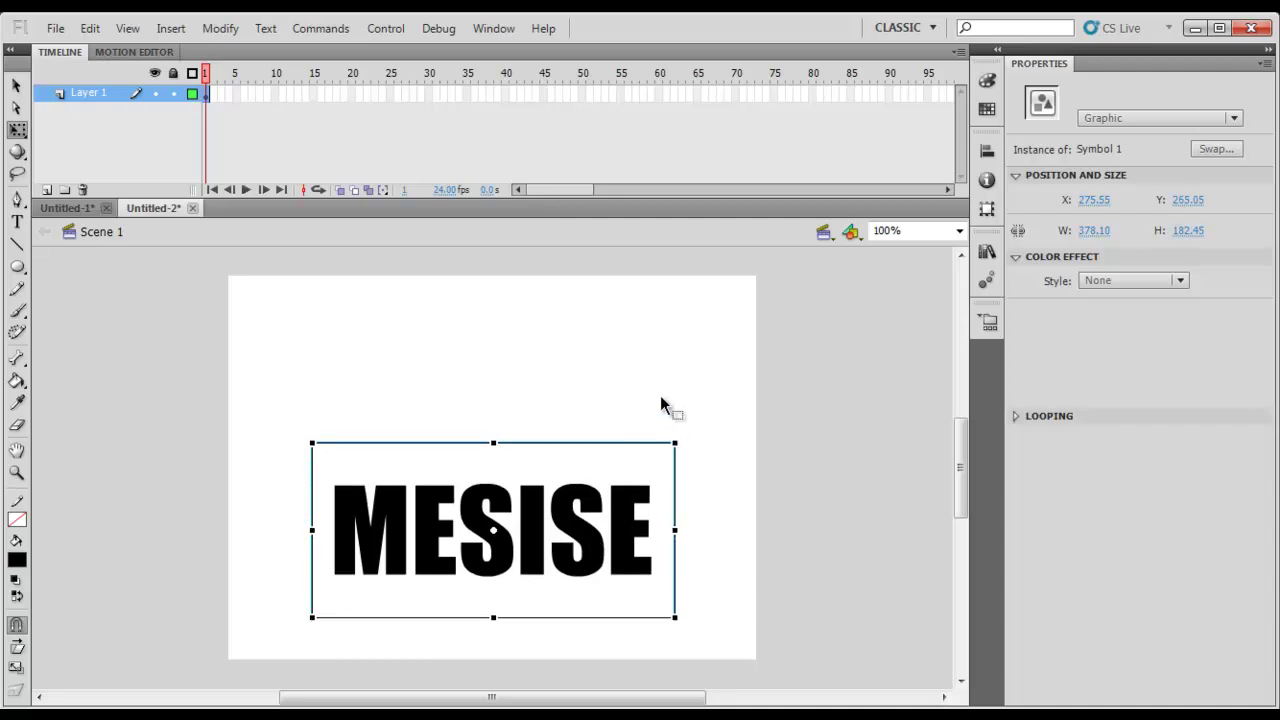
Show the rulers and place a horizontal guide at about Y 330, just below the MESISE symbol.
key("ctrl+alt+shift+r")
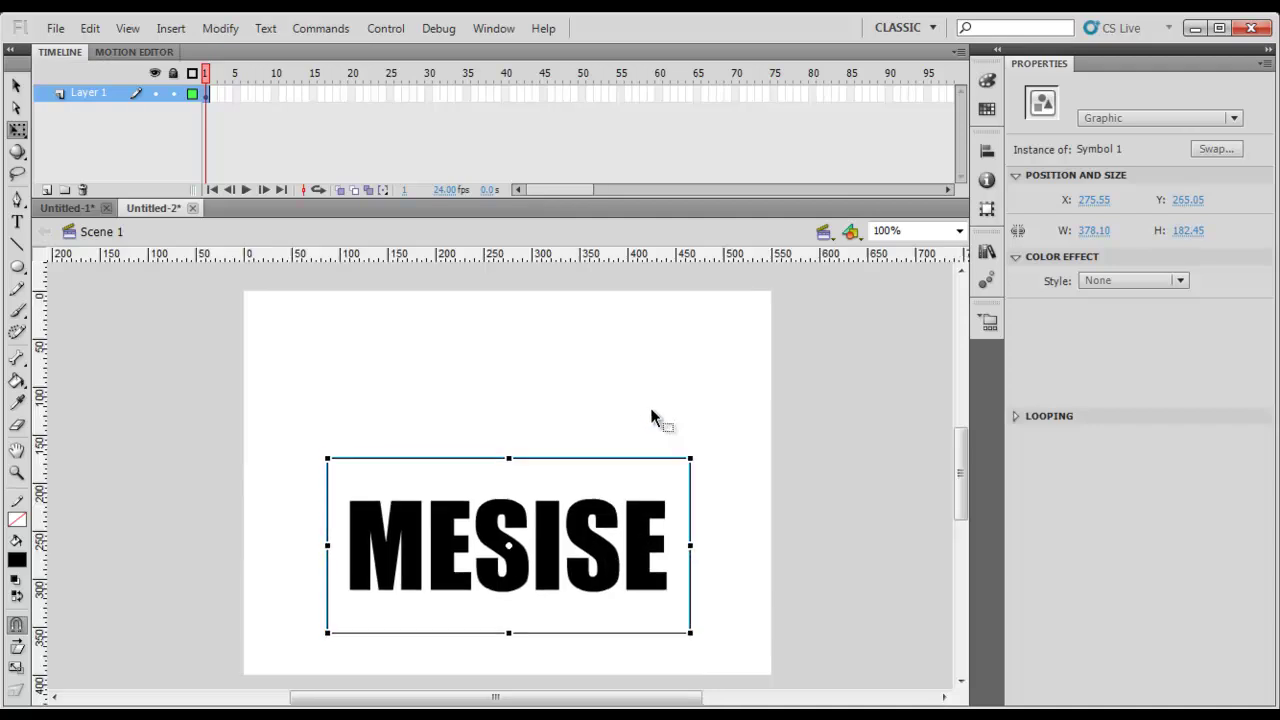
left_click_drag(753, 256, 775, 610)
right_click(836, 520)
mouse_move(951, 438)
left_click(1074, 459)
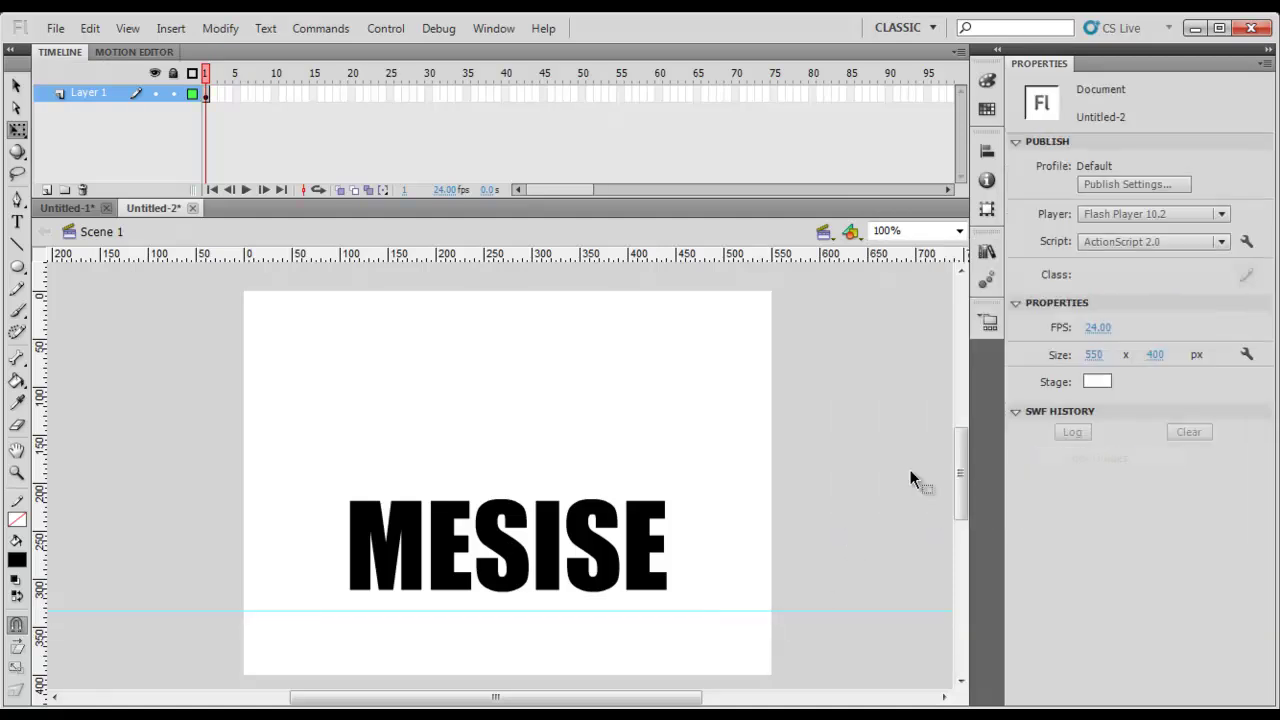
Lower the MESISE symbol to about Y 287 so that its letters rest on the guide.
left_click_drag(648, 571, 646, 591)
key("Down")
key("Down")
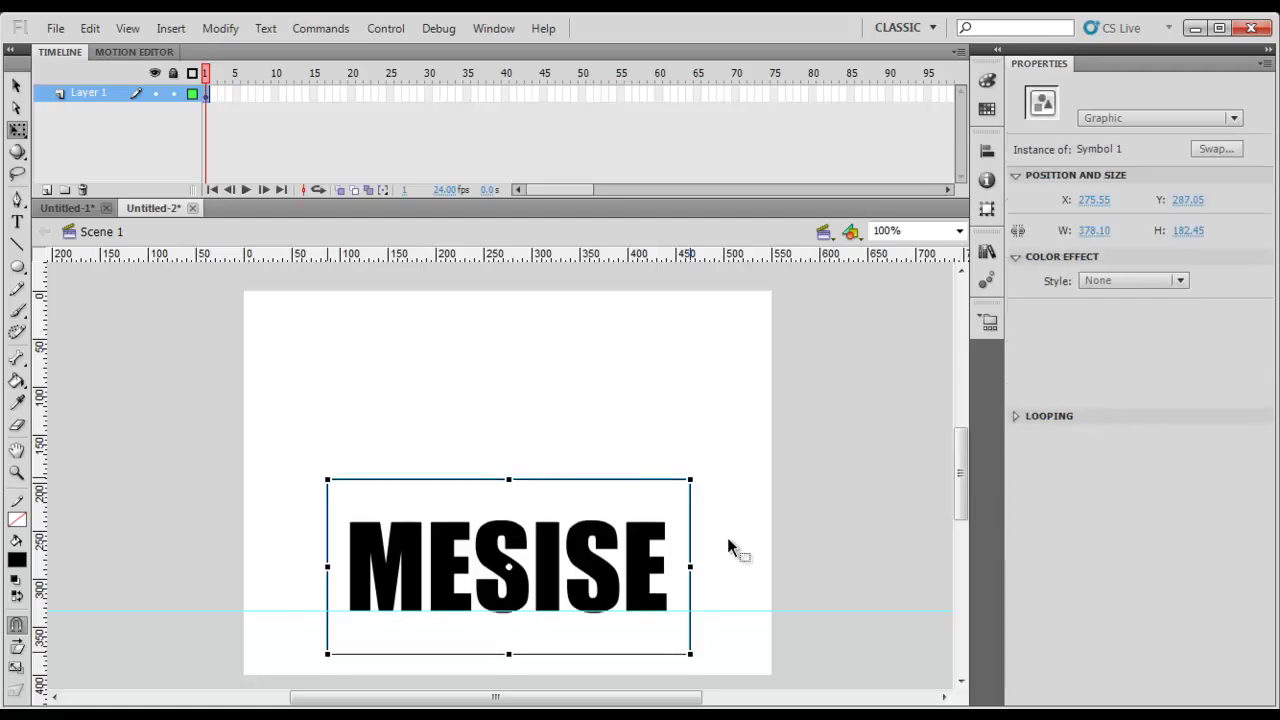
left_click(728, 548)
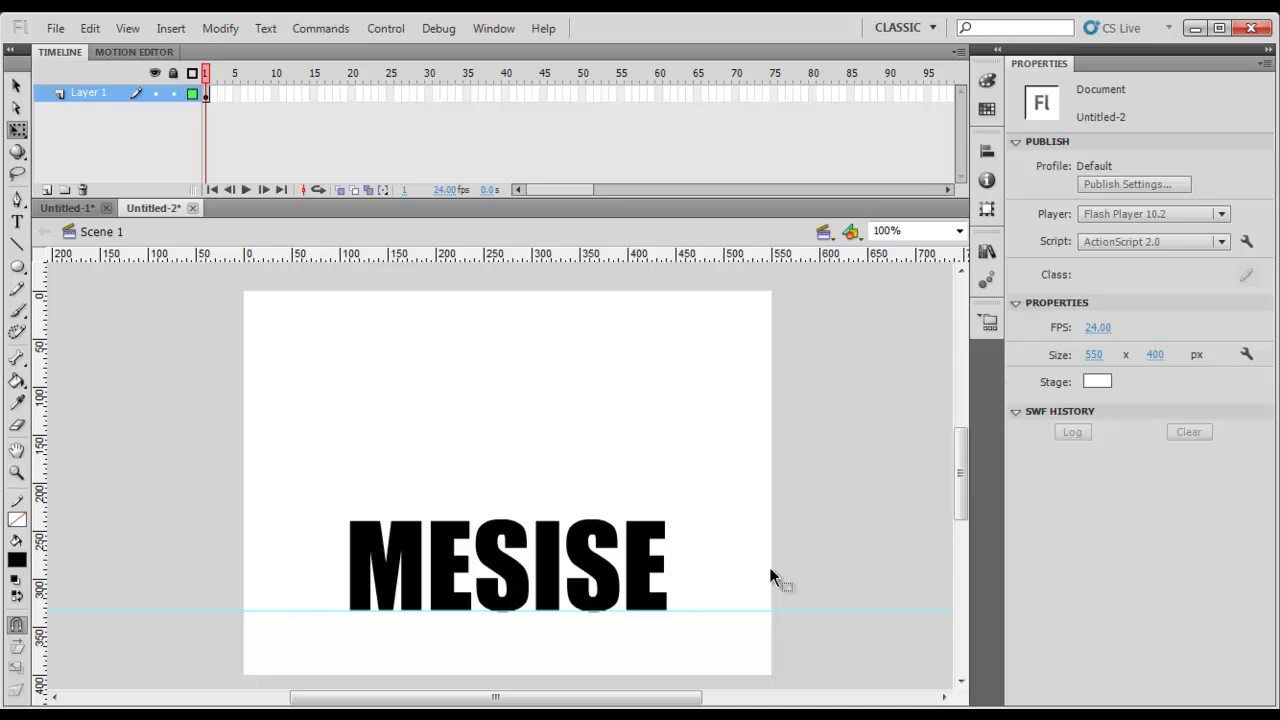
Move the MESISE symbol off-centre to about X 495, Y 287, resting its letters on the guide.
left_click(648, 558)
left_click_drag(655, 565, 849, 586)
key("Down")
key("Down")
key("Down")
key("Down")
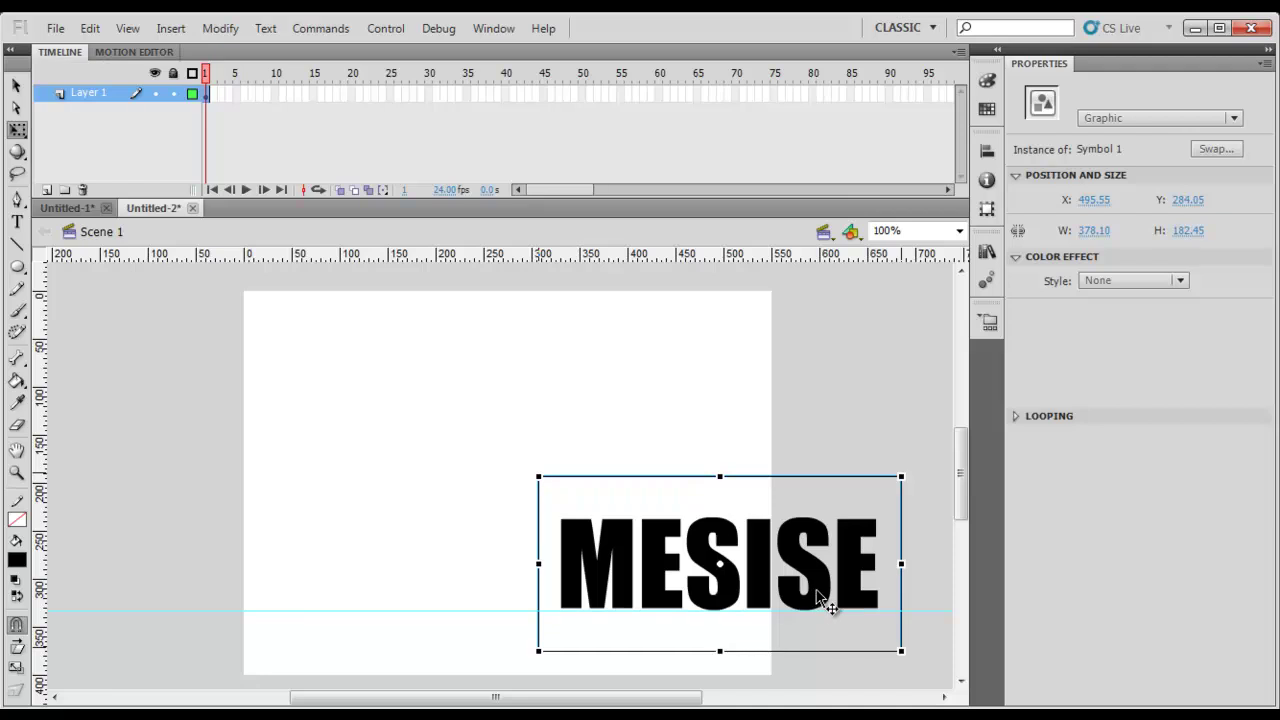
key("Left")
key("Down")
key("Down")
key("Down")
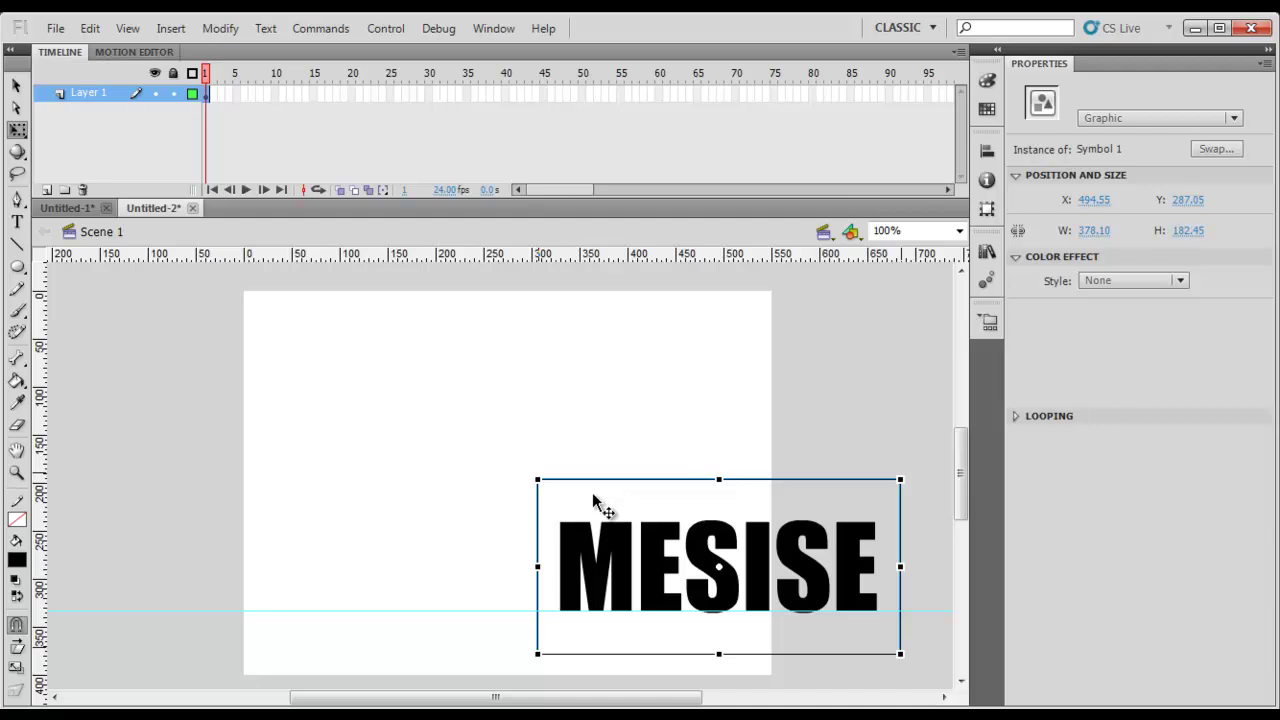
Centre the MESISE symbol horizontally on the stage with Align to stage enabled.
key("ctrl+k")
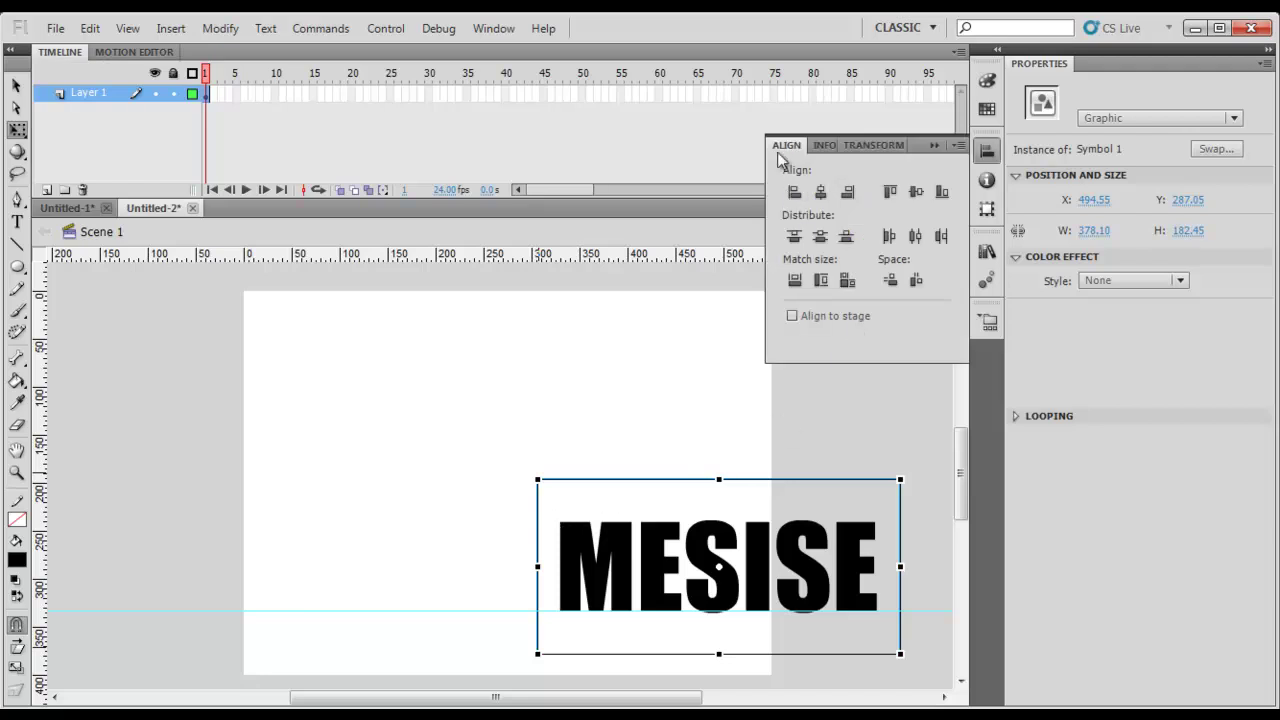
left_click(817, 315)
left_click(821, 193)
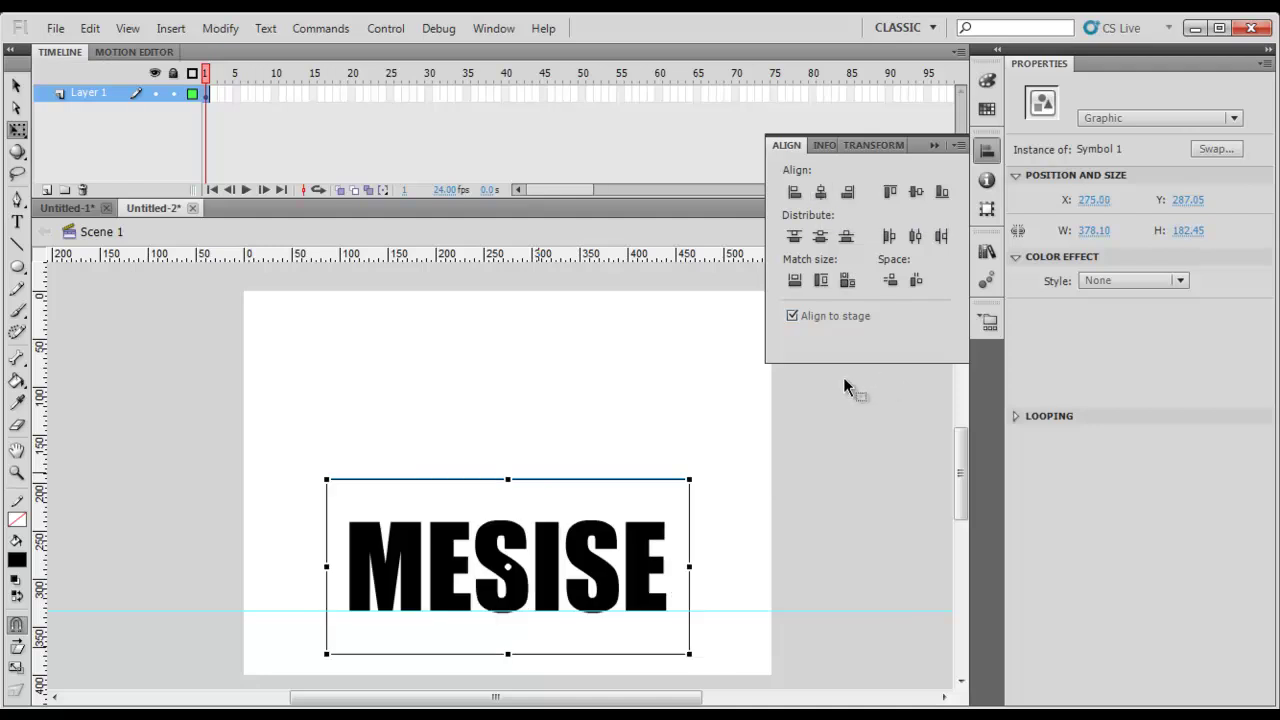
left_click(751, 440)
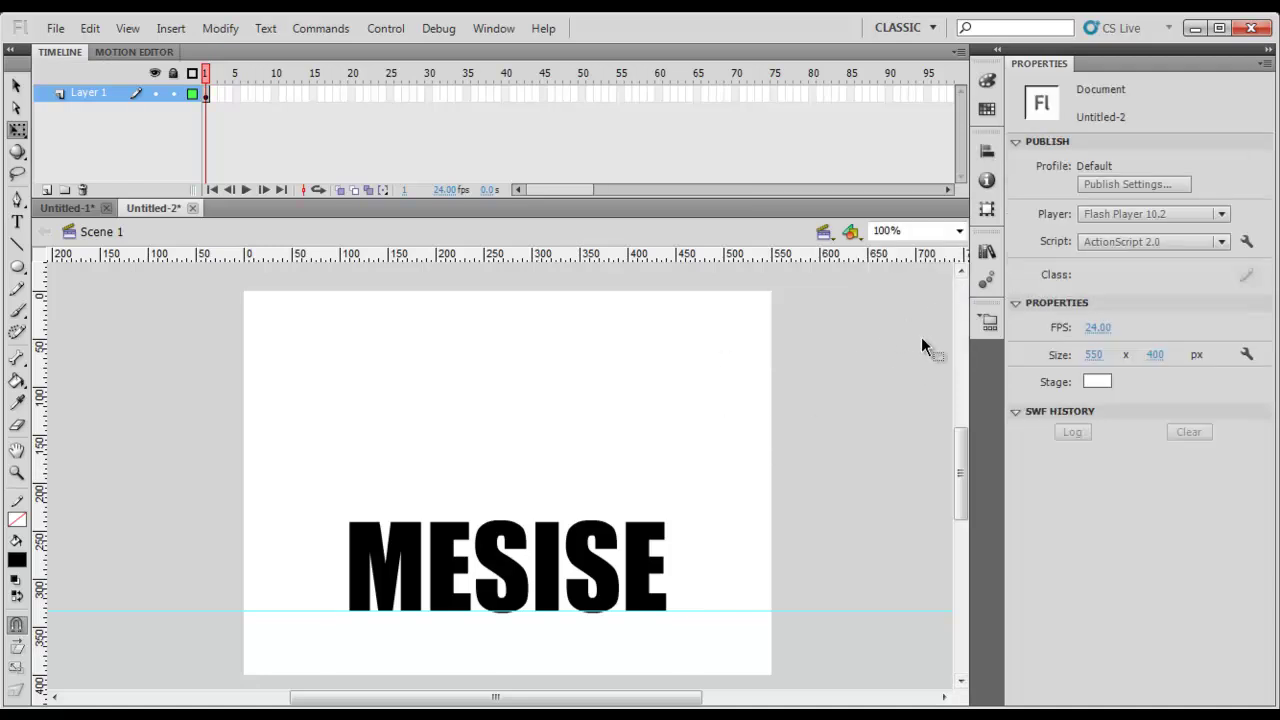
Insert a keyframe at frame 15 that holds the MESISE symbol resting on the guide.
left_click(645, 545)
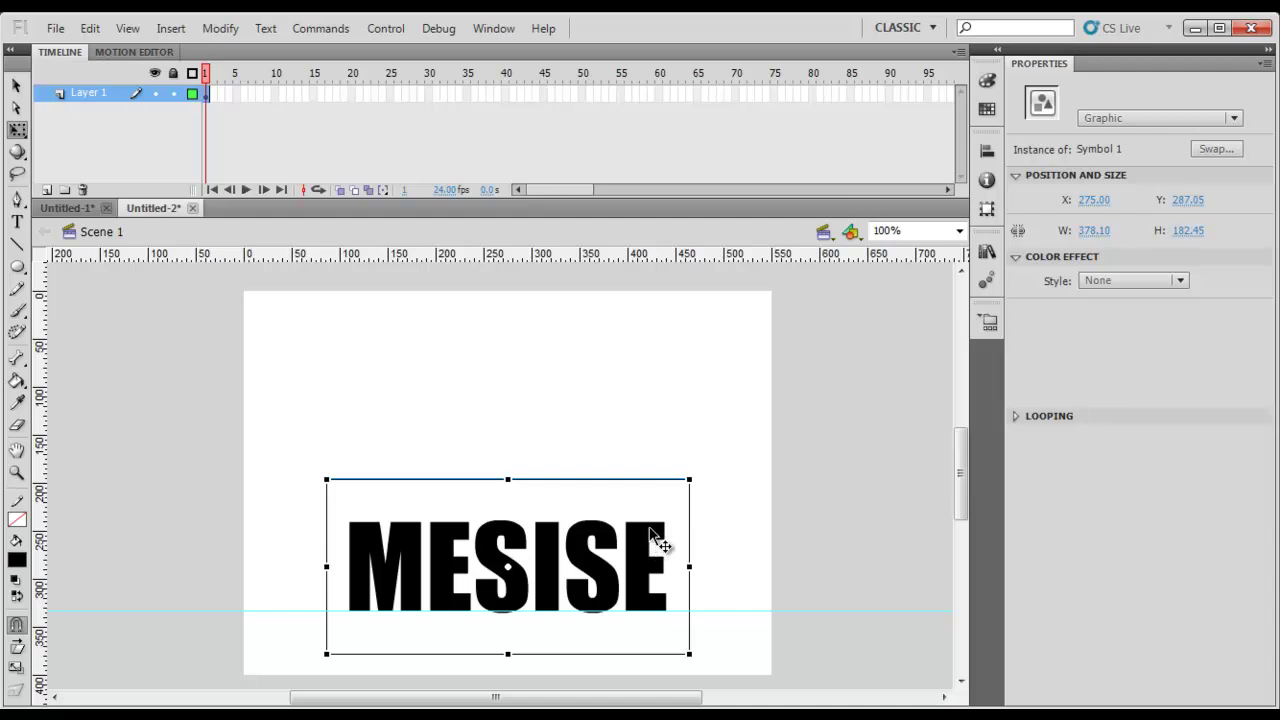
left_click(311, 94)
key("F5")
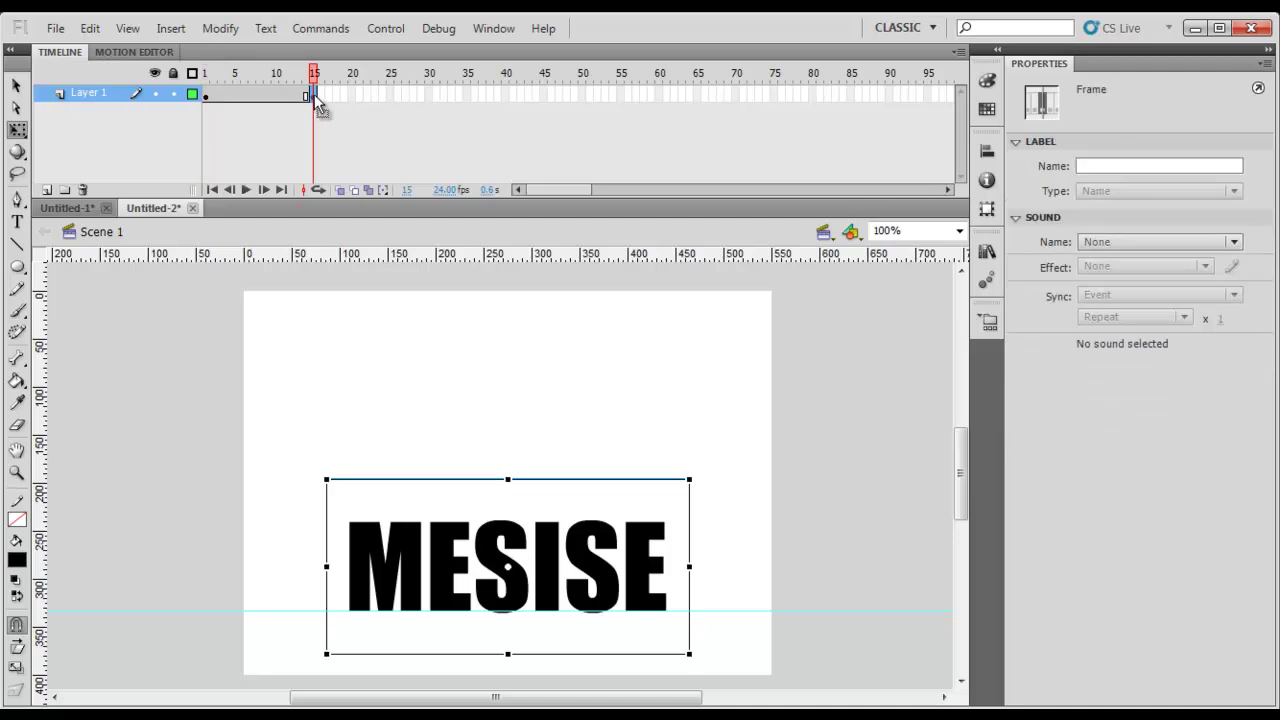
At frame 1, move the MESISE symbol straight up above the stage to about Y -61.
left_click(207, 94)
left_click_drag(518, 596, 508, 357)
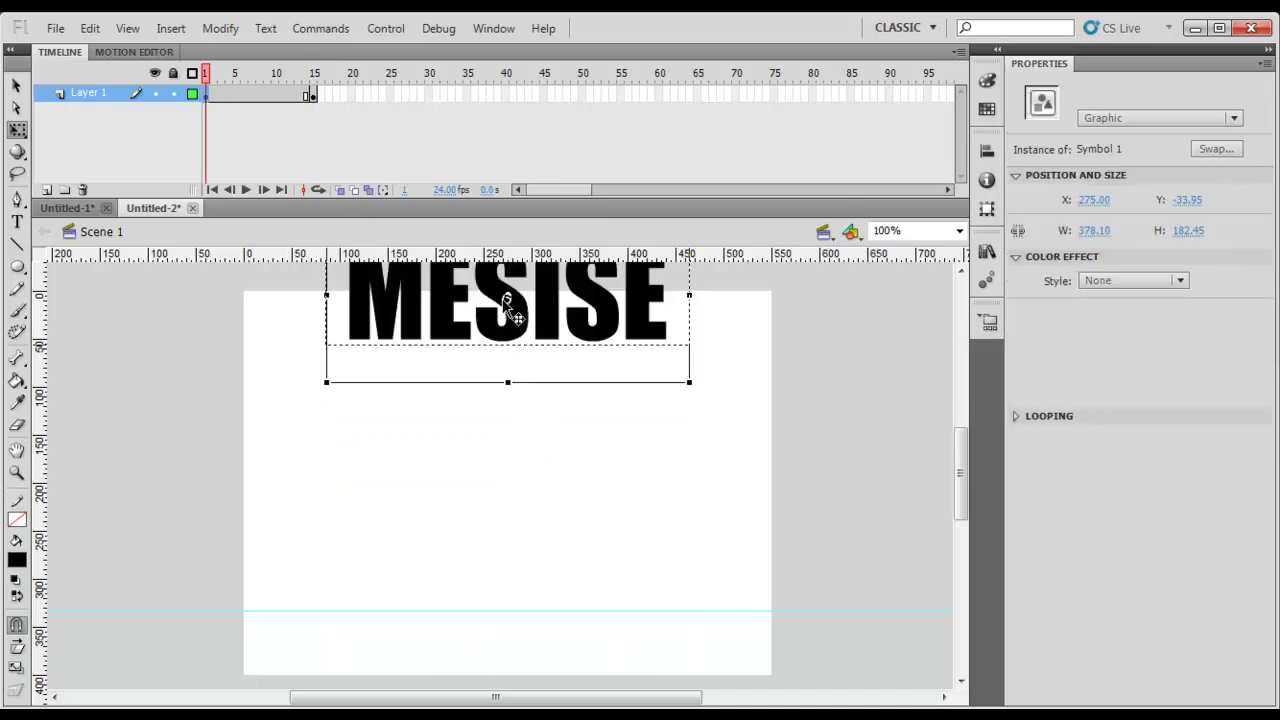
left_click_drag(503, 309, 503, 284)
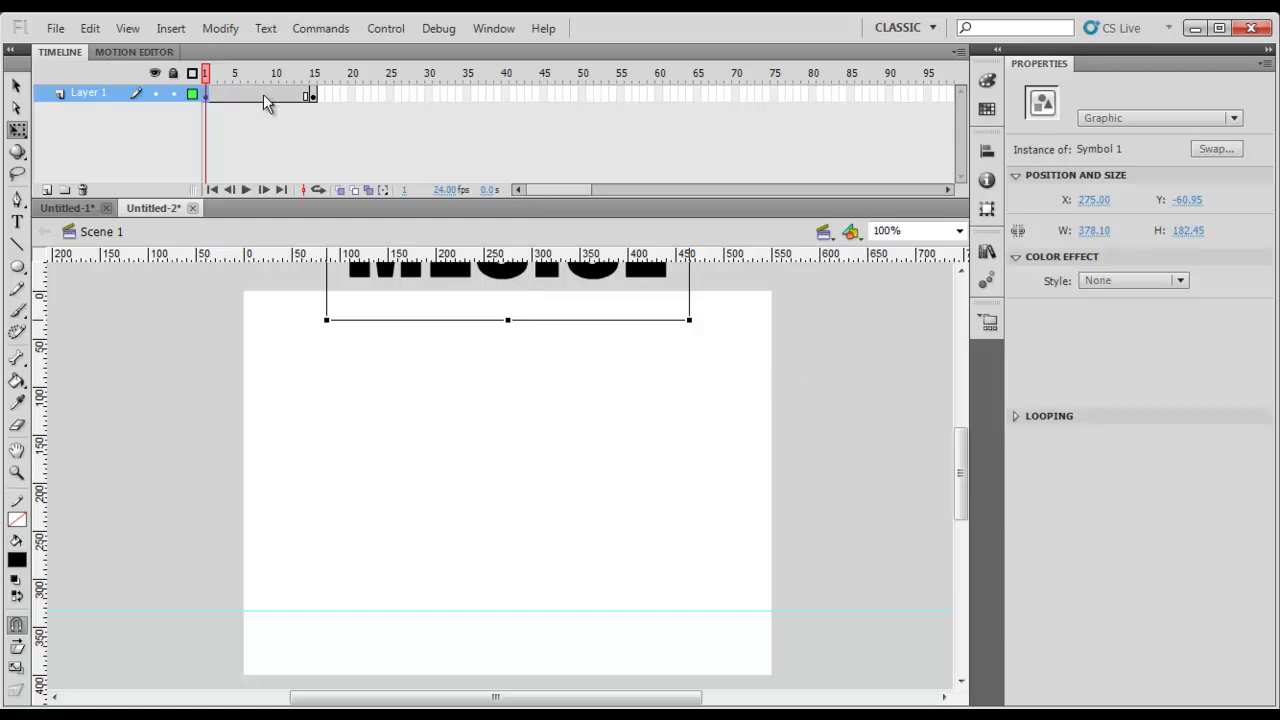
Create a classic tween across the MESISE layer's frames from frame 1 to the keyframe at frame 15.
left_click_drag(263, 94, 310, 97)
left_click(310, 95)
left_click(239, 108)
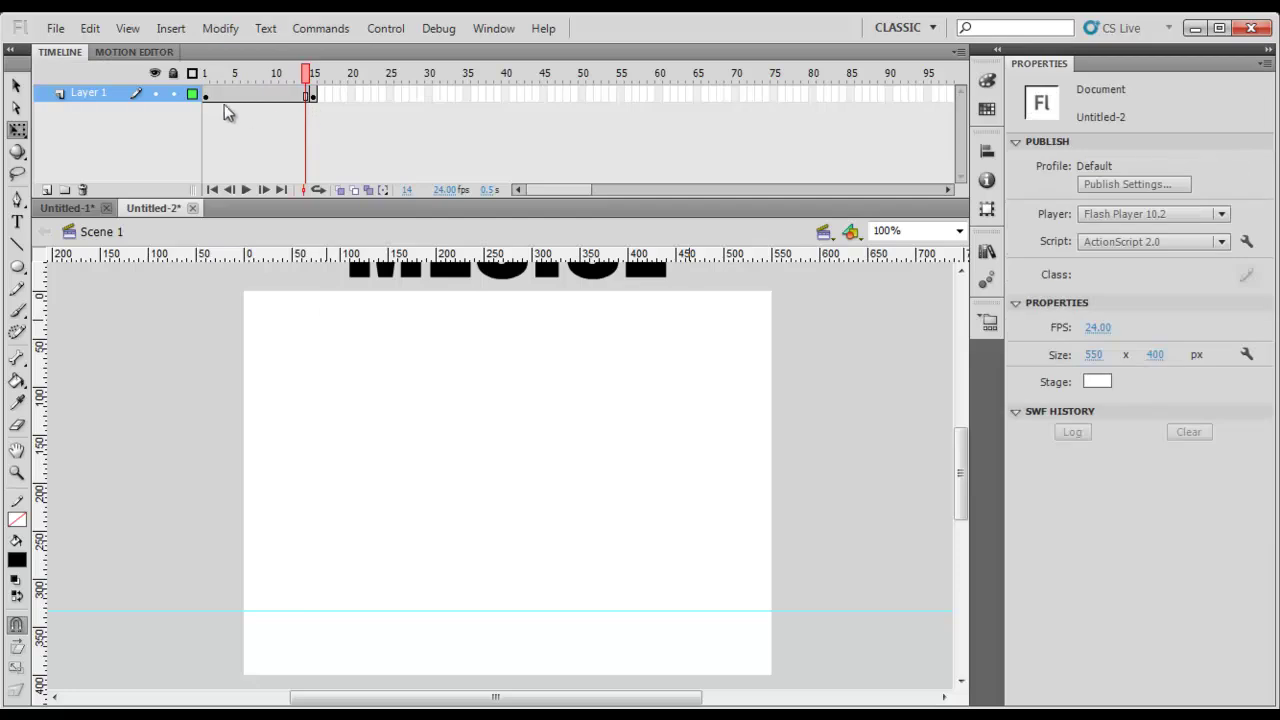
left_click_drag(209, 98, 323, 108)
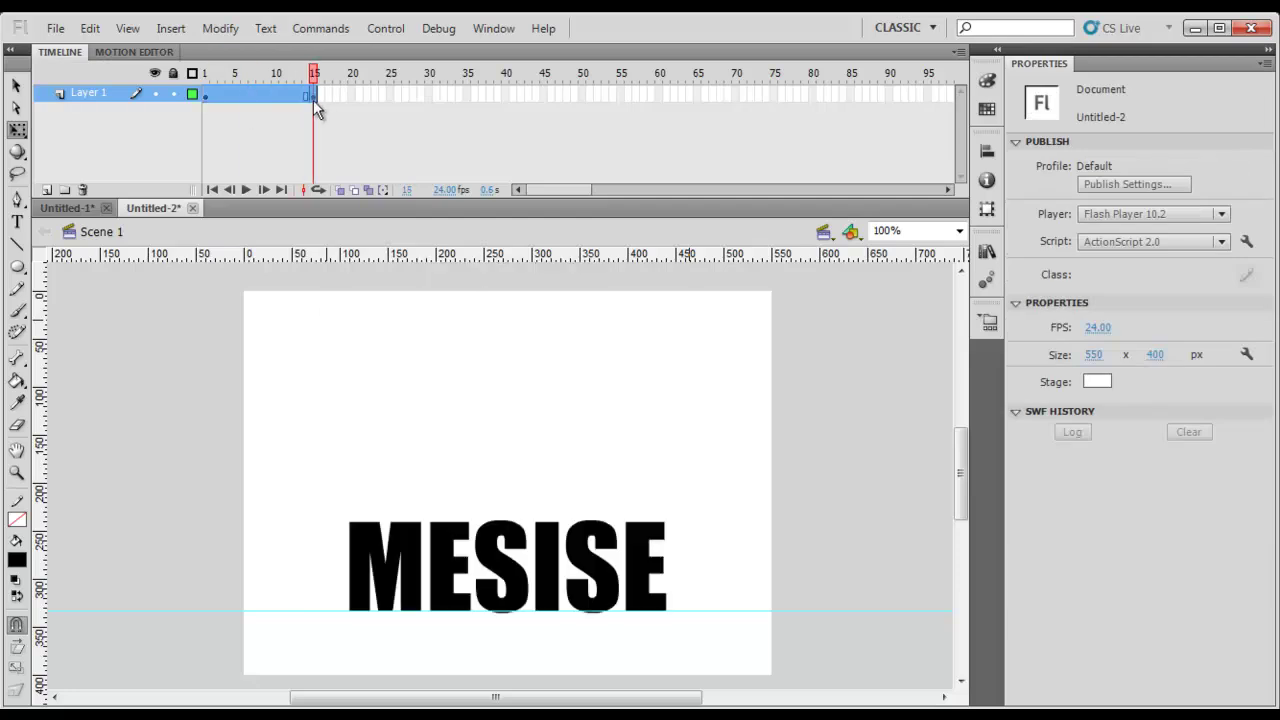
right_click(315, 105)
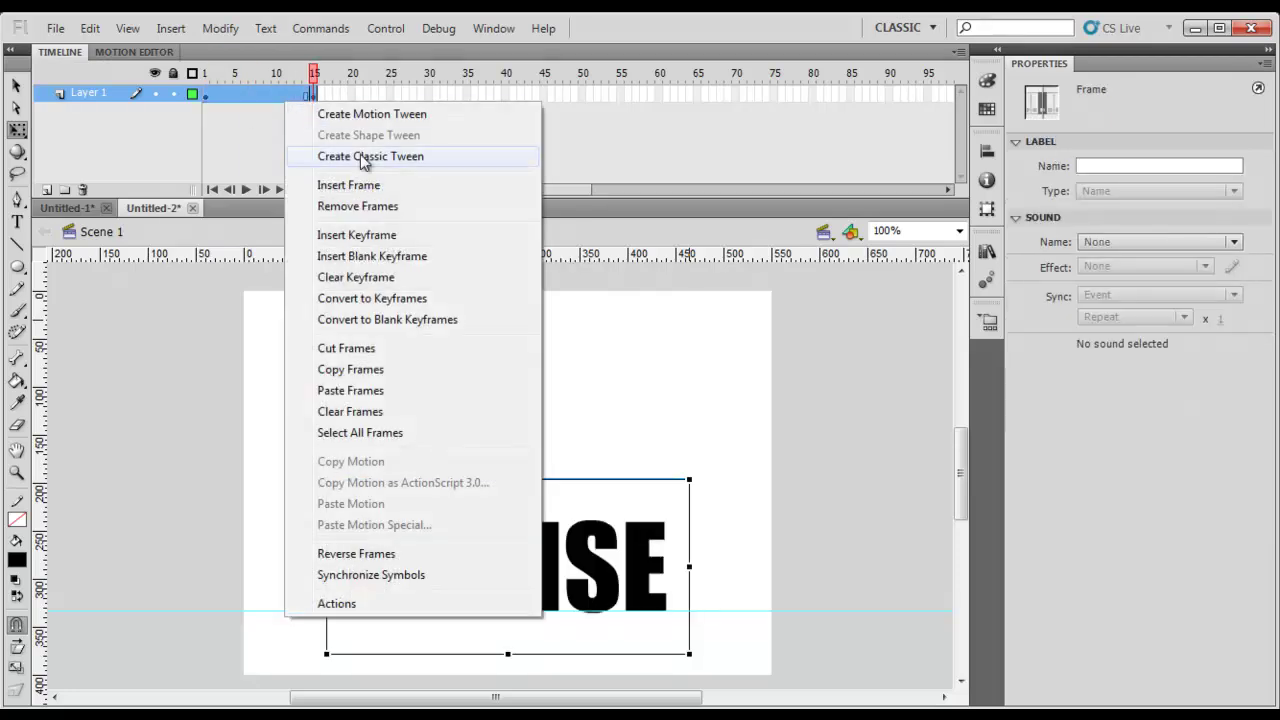
left_click(362, 157)
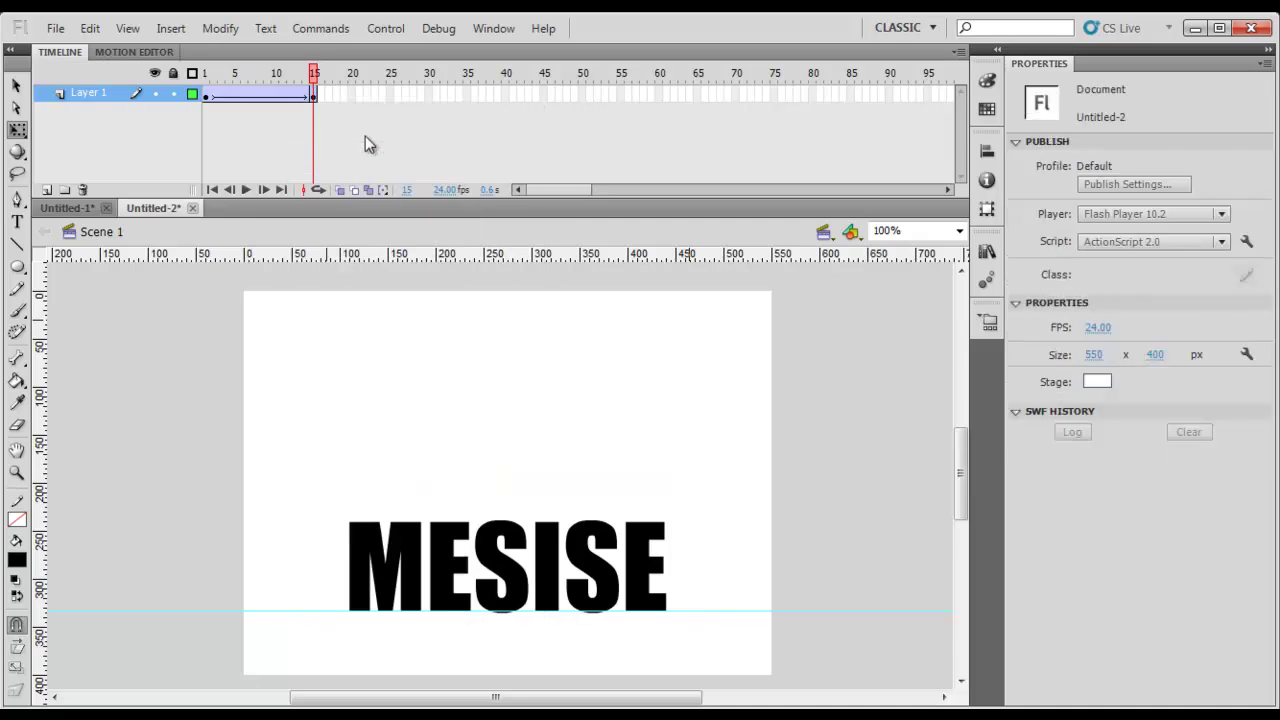
Play and scrub the timeline from frame 1 to frame 15 to examine the MESISE drop.
mouse_move(314, 76)
left_mouse_down()
mouse_move(188, 75)
mouse_move(334, 78)
left_mouse_up()
key("Return")
left_click(220, 76)
left_click_drag(220, 78, 314, 80)
left_click(205, 92)
key("Return")
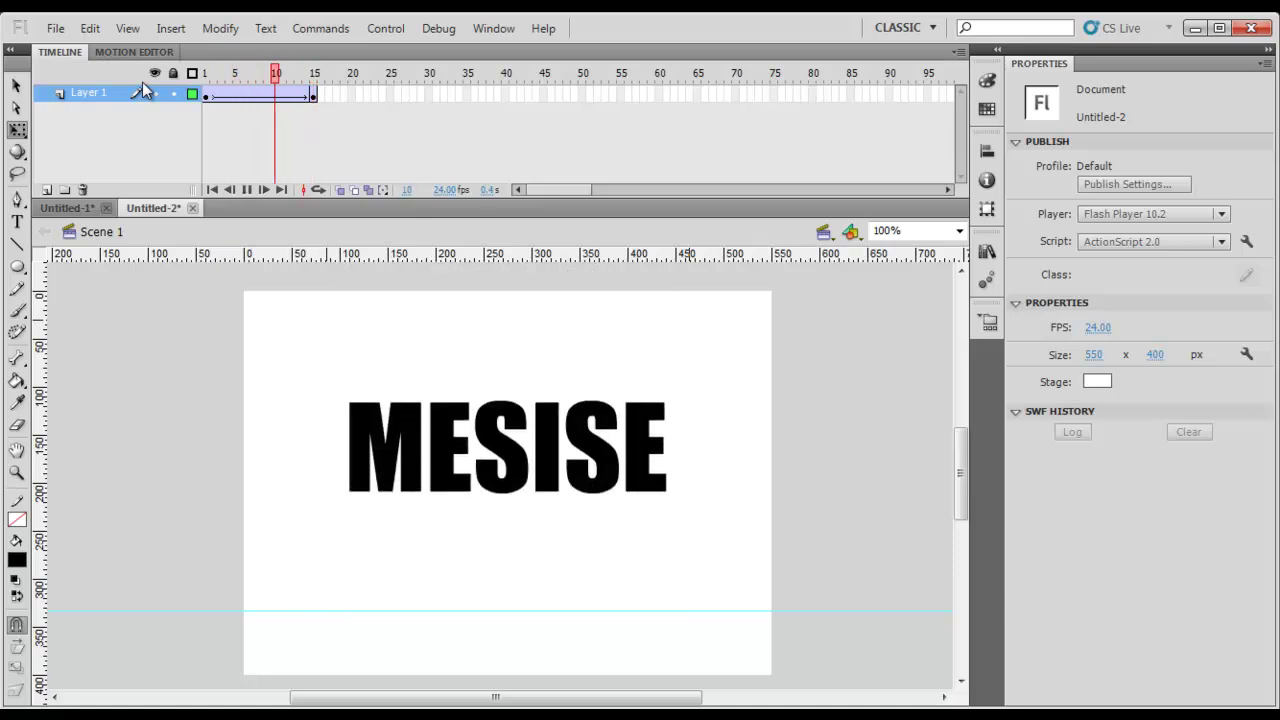
key("Return")
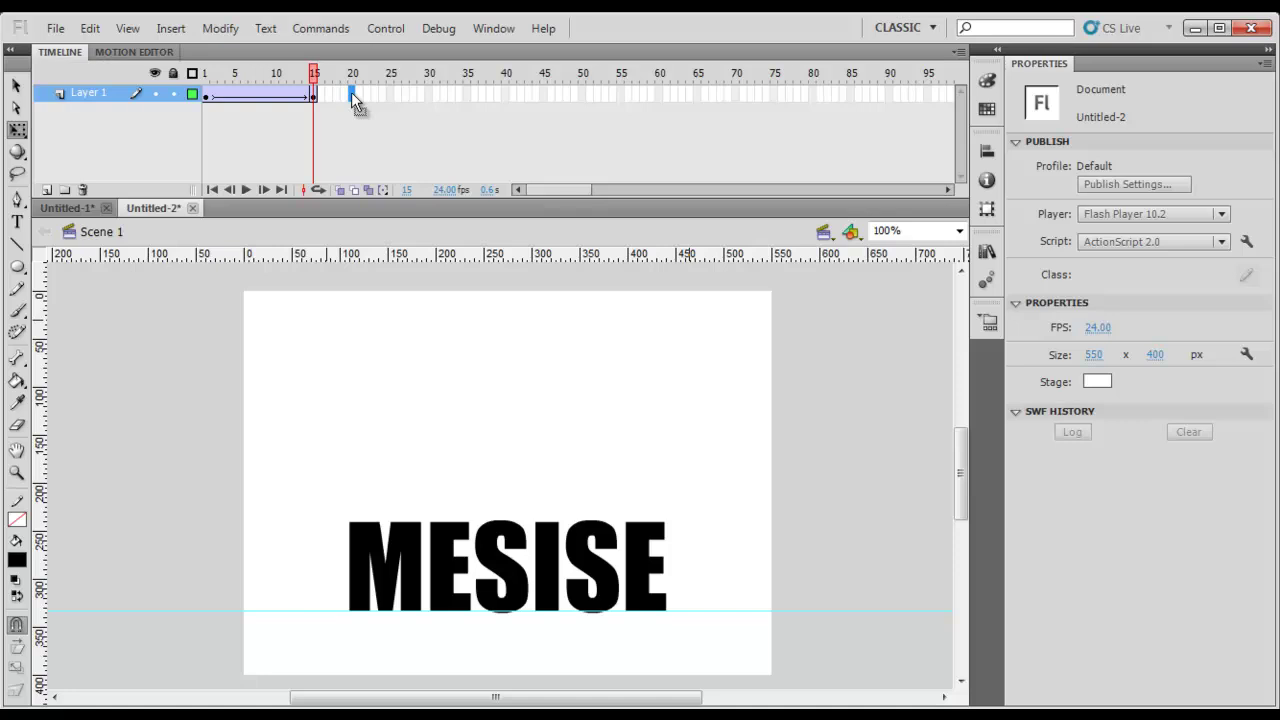
key("Return")
key("Return")
Insert keyframes at frames 20, 25, 30 and 35 with MESISE resting on the guide.
left_click(350, 96)
key("F6")
left_click(390, 95)
key("F6")
left_click(430, 95)
key("F6")
left_click(465, 95)
key("F6")
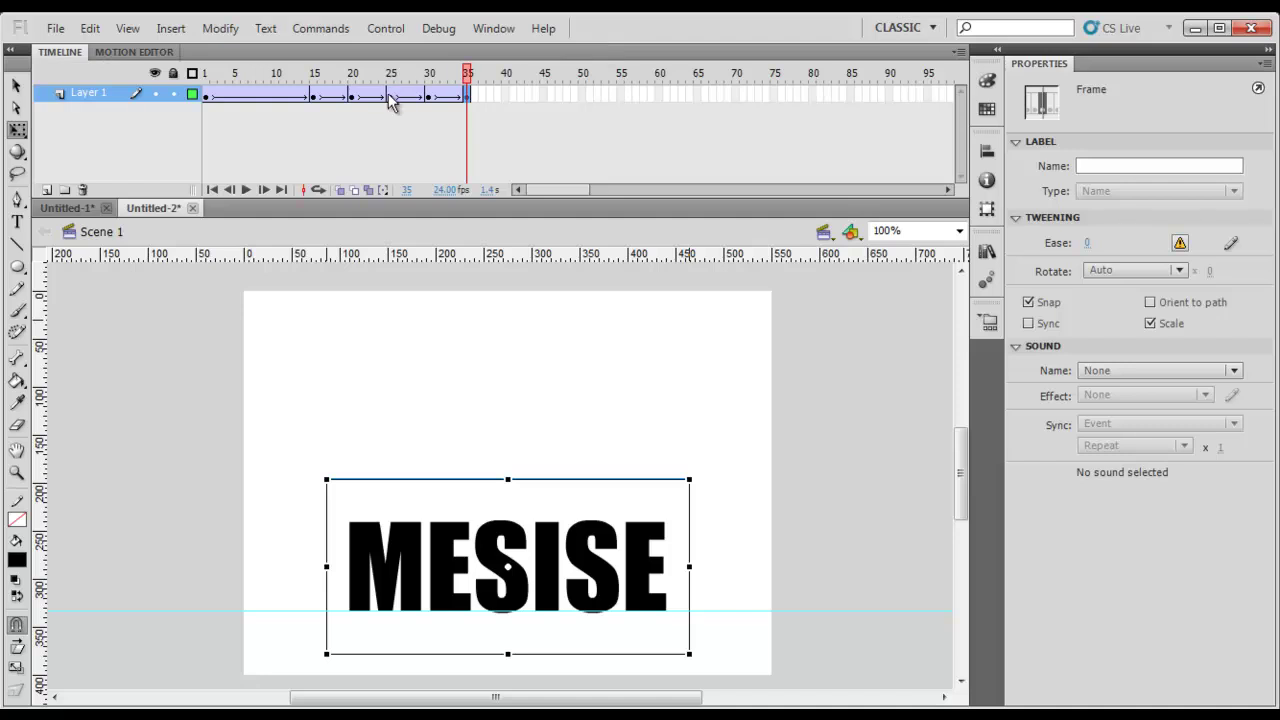
At frame 15, stretch the MESISE symbol to about 260 px high and position it at about Y 266, resting on the guide.
key("Return")
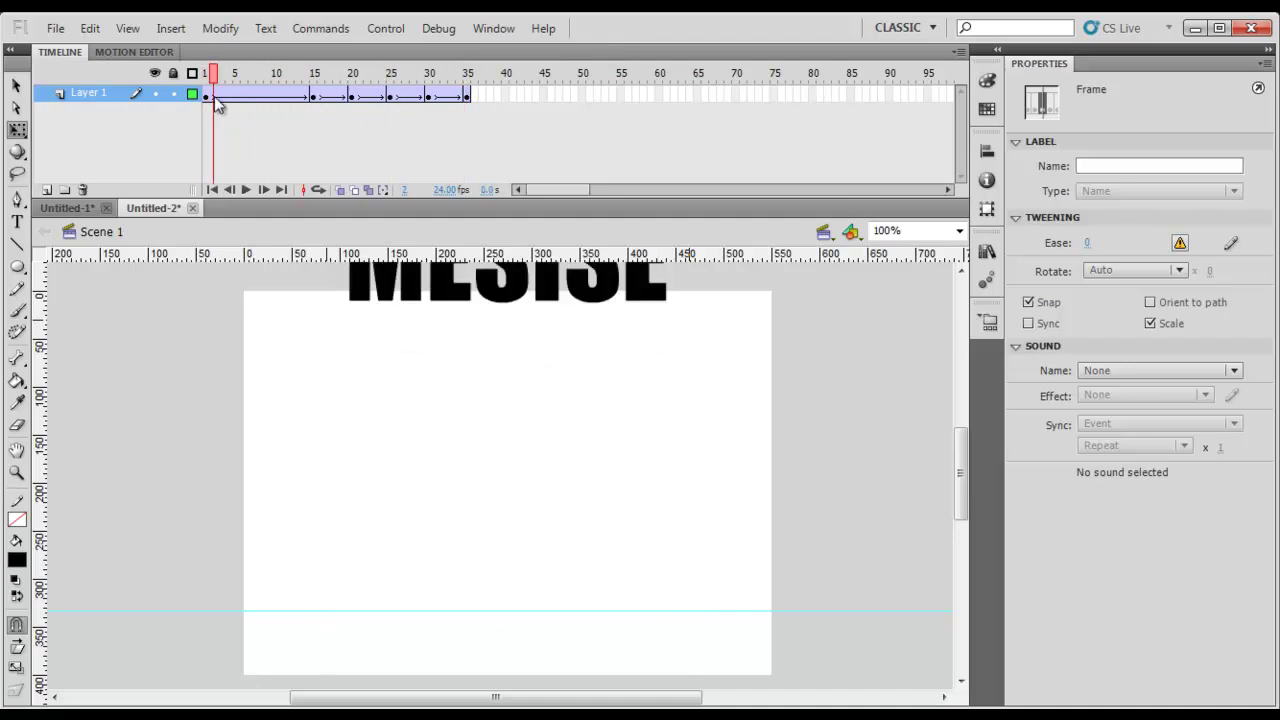
left_click(444, 127)
left_click_drag(444, 127, 312, 136)
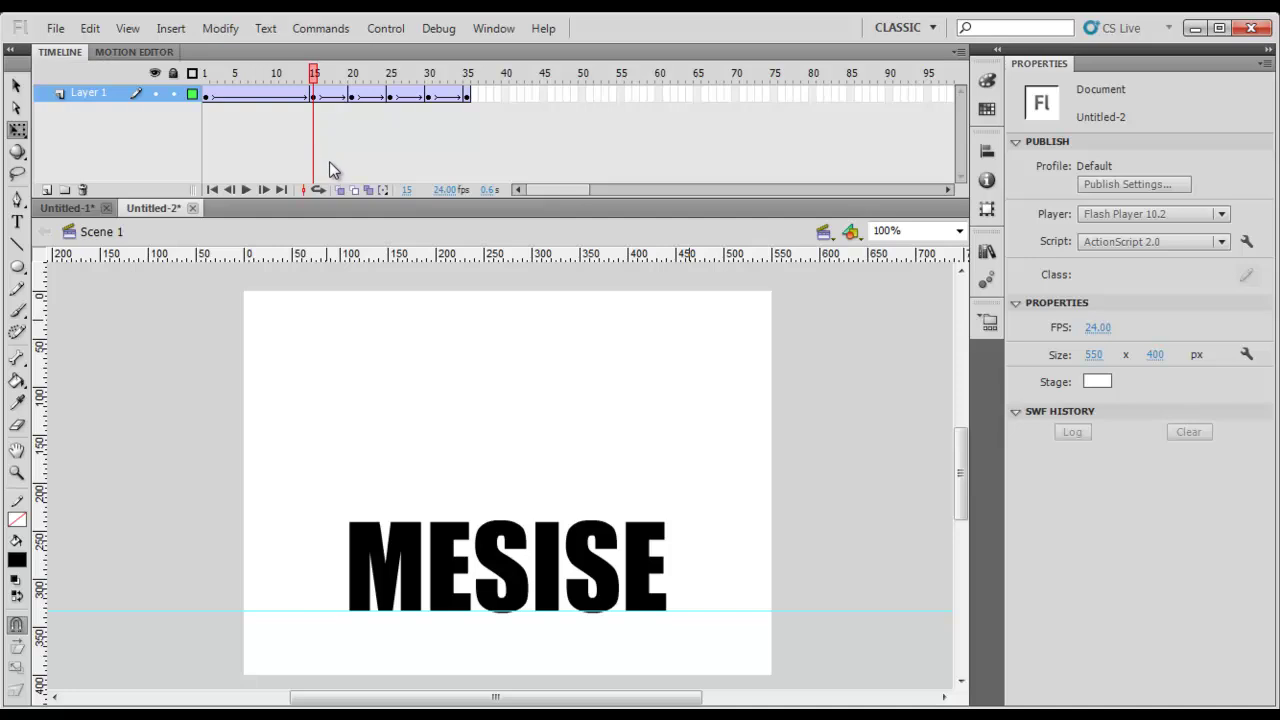
left_click(497, 541)
left_click_drag(507, 478, 507, 400)
key("Down")
key("Down")
key("Down")
key("Down")
key("Down")
key("Down")
key("Down")
key("Down")
key("Down")
key("Down")
key("Down")
key("Down")
key("Down")
key("Down")
key("Down")
key("Down")
key("Down")
key("Down")
key("Down")
key("Up")
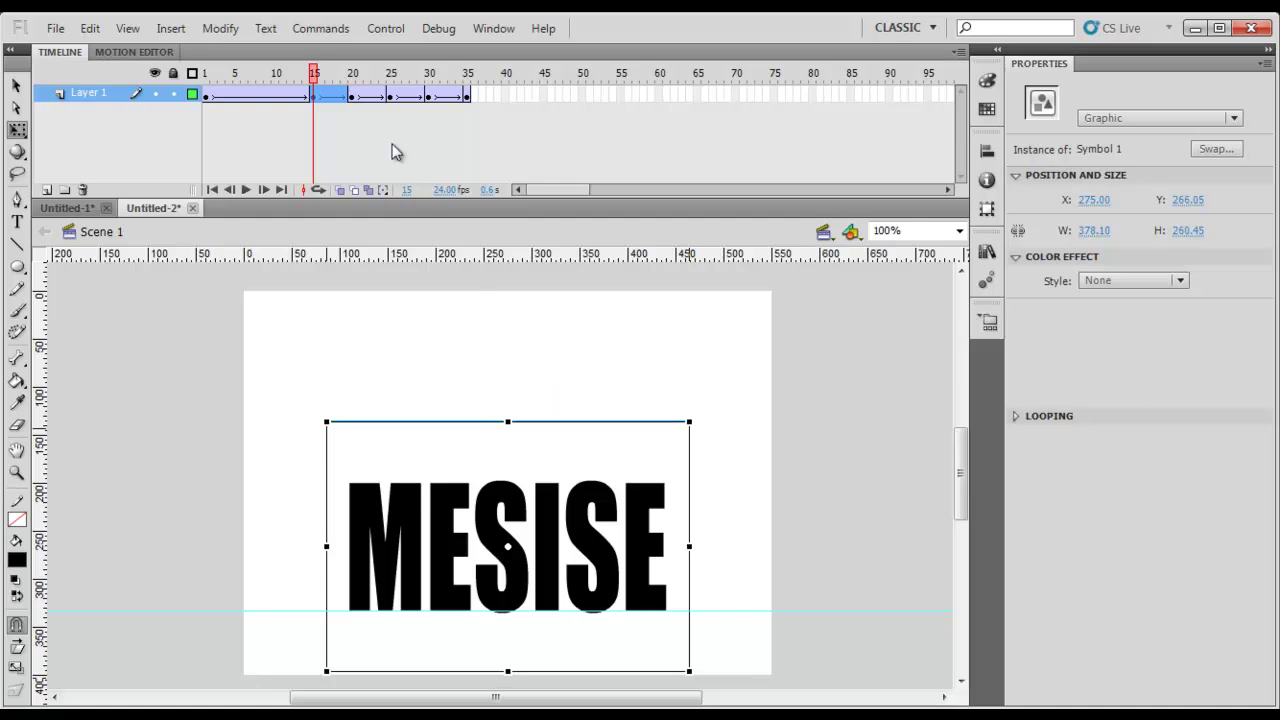
At frame 20, squash the MESISE symbol to about 124 px high and lower it to about Y 302 so it rests on the guide.
left_click(351, 95)
left_click_drag(508, 478, 508, 506)
key("Down")
key("Down")
key("Down")
key("Down")
key("Down")
key("Down")
key("Down")
key("Down")
key("Down")
key("Down")
key("Down")
key("Down")
key("Down")
key("Down")
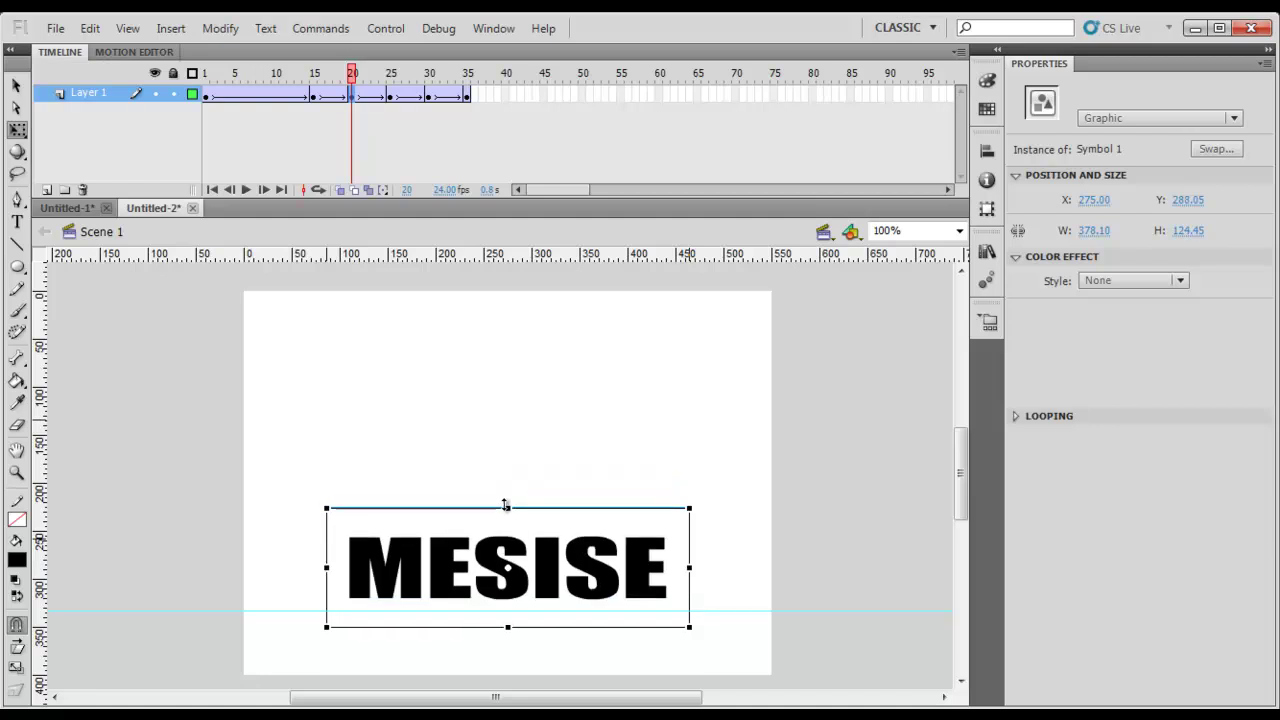
key("Down")
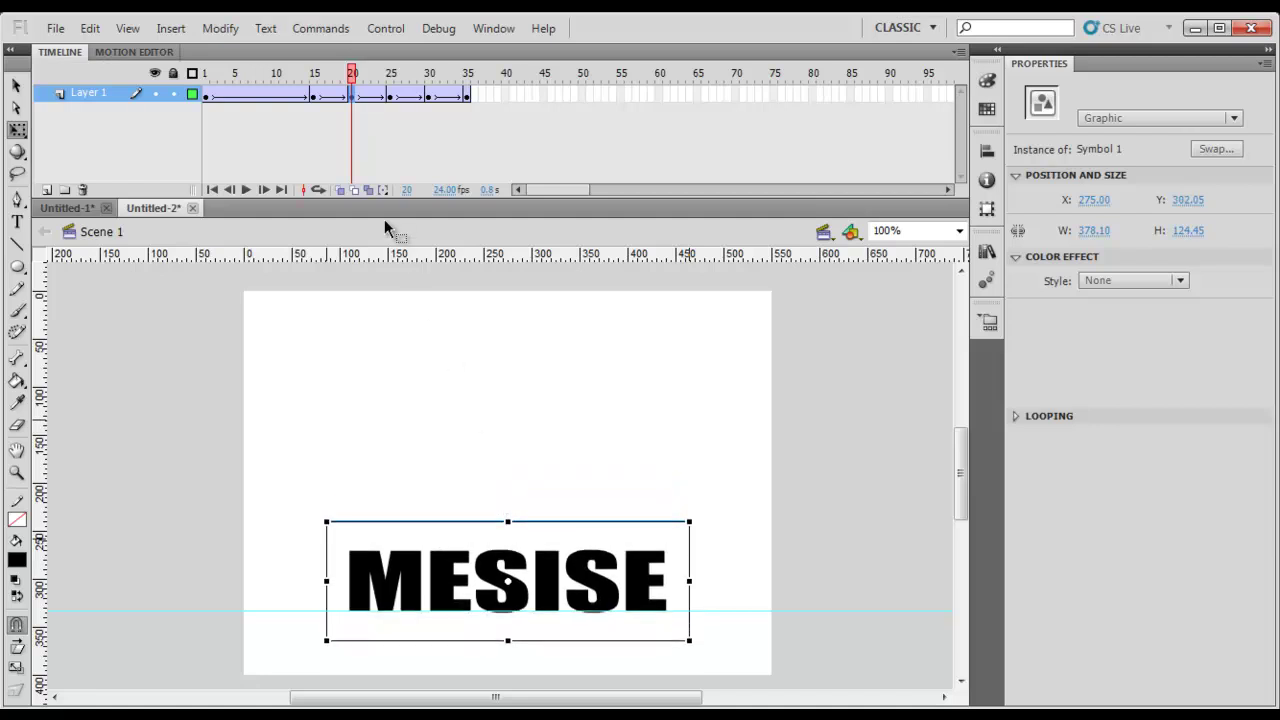
At frame 25, stretch the MESISE symbol to about 204 px high and raise it to about Y 279, resting on the guide.
left_click(390, 96)
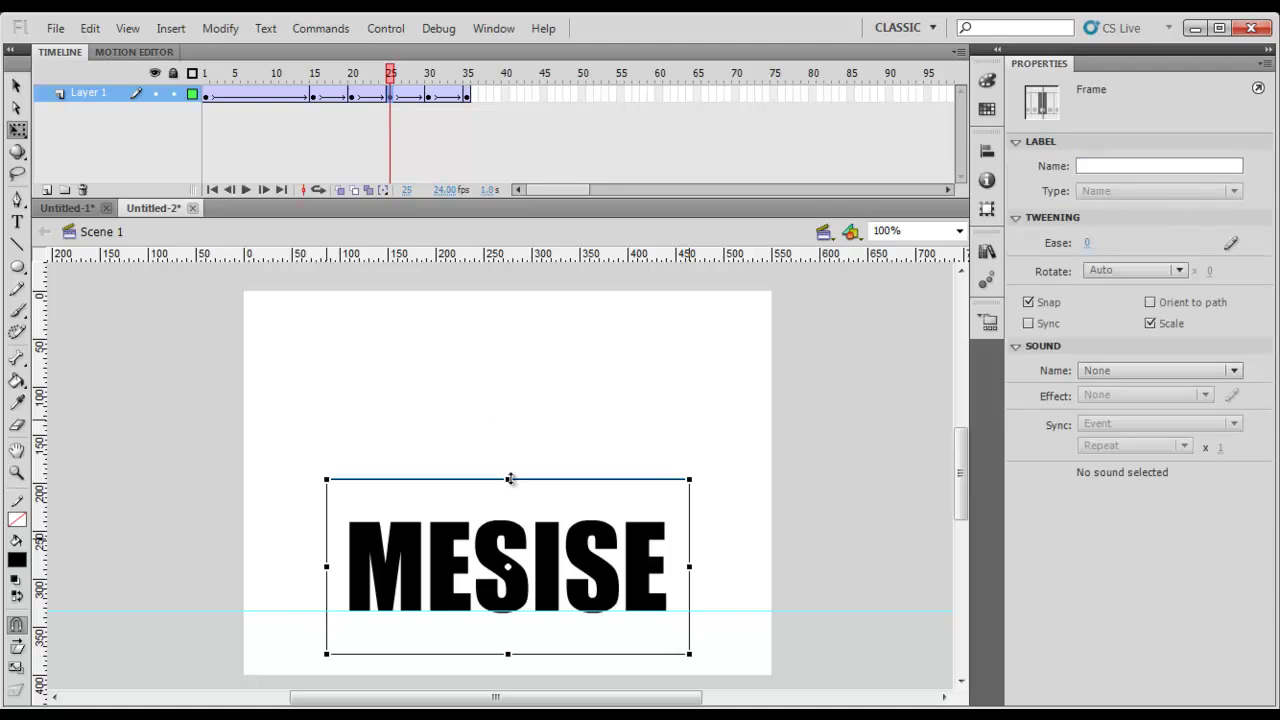
left_click_drag(509, 480, 510, 469)
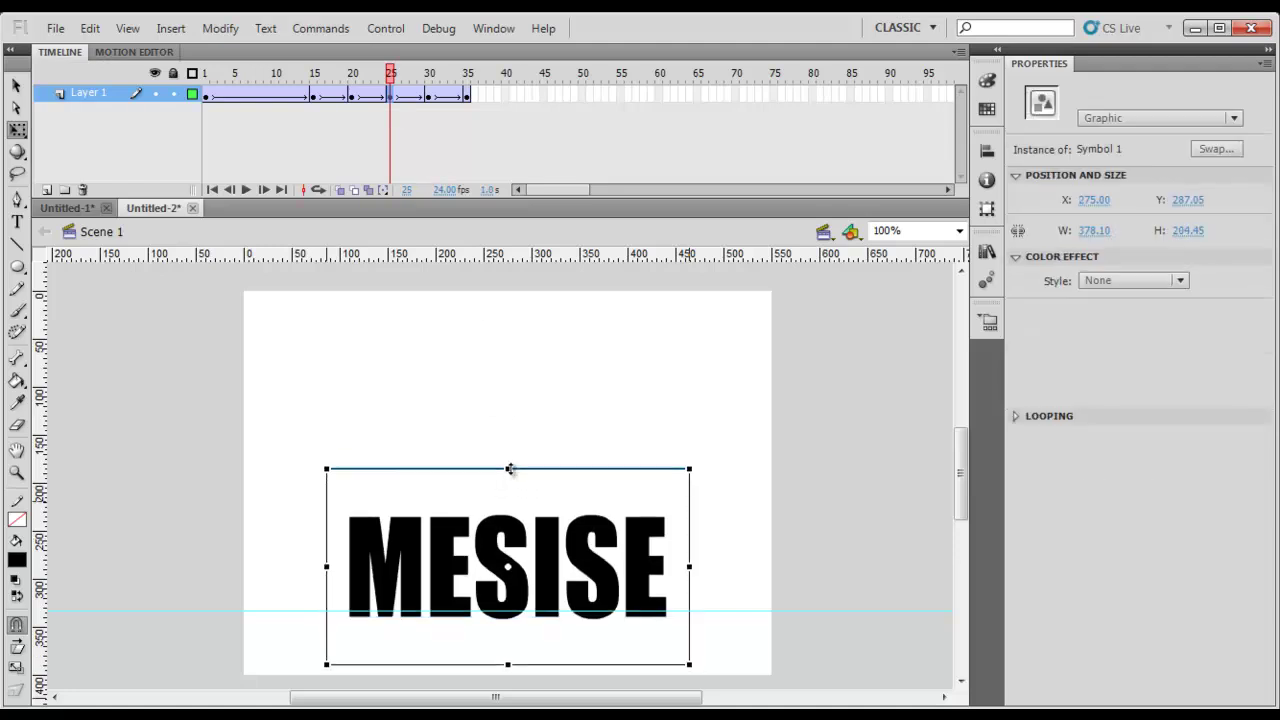
key("Up")
key("Up")
key("Up")
key("Up")
key("Up")
key("Up")
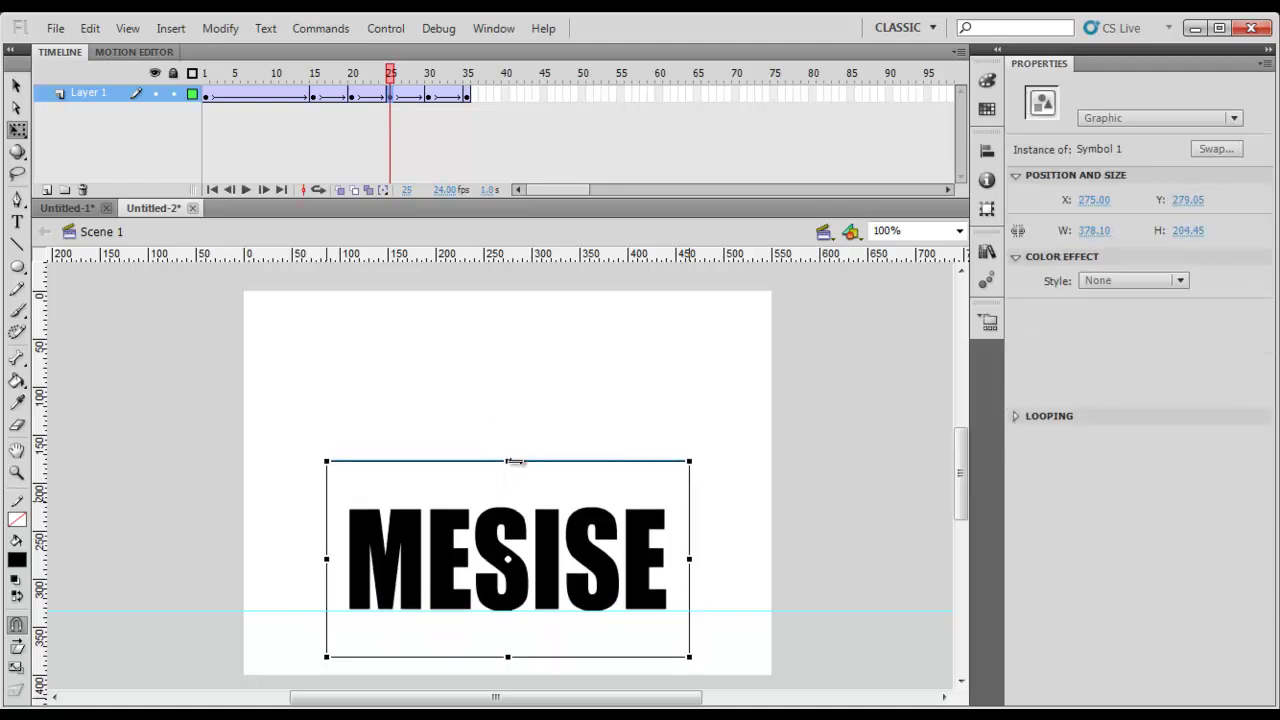
At frame 30, squash the MESISE symbol to about 146 px high and lower it to about Y 295, resting on the guide.
left_click(431, 96)
left_click_drag(509, 477, 512, 494)
key("Down")
key("Down")
key("Down")
key("Down")
key("Down")
key("Down")
key("Down")
key("Down")
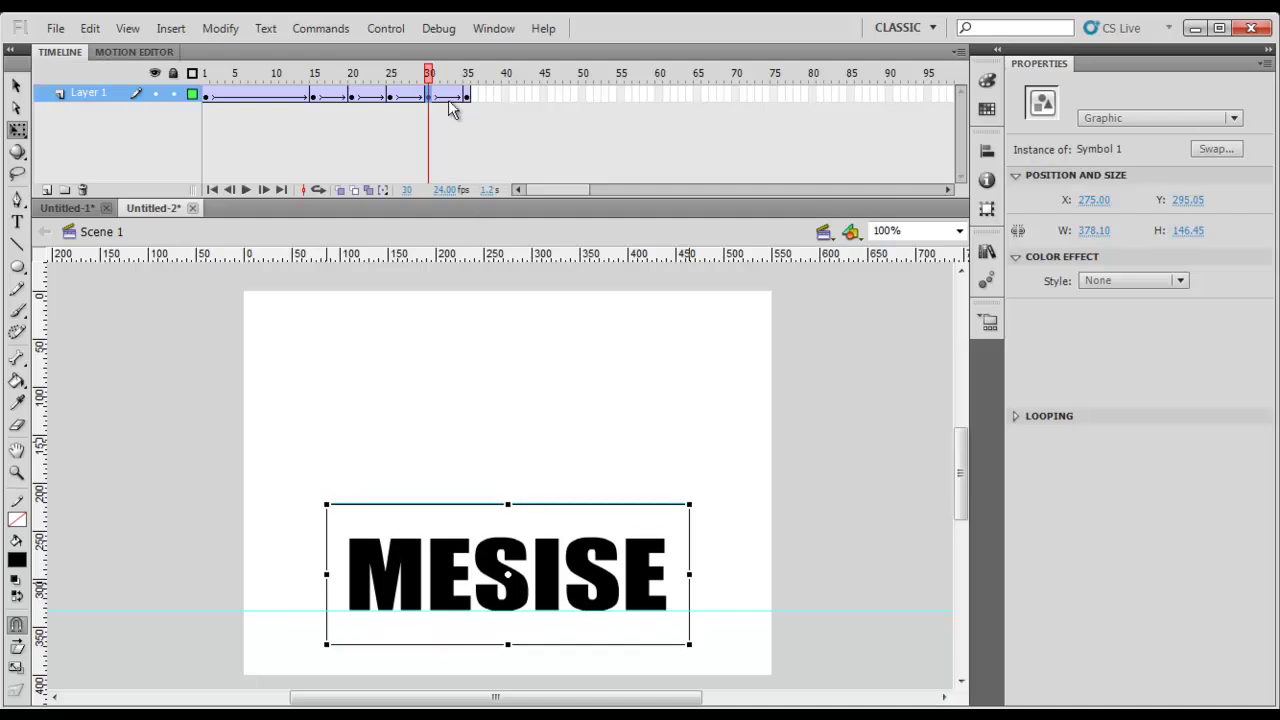
Play the animation, test the movie, and scrub through frames 1 to 35 to check the bounce.
key("Return")
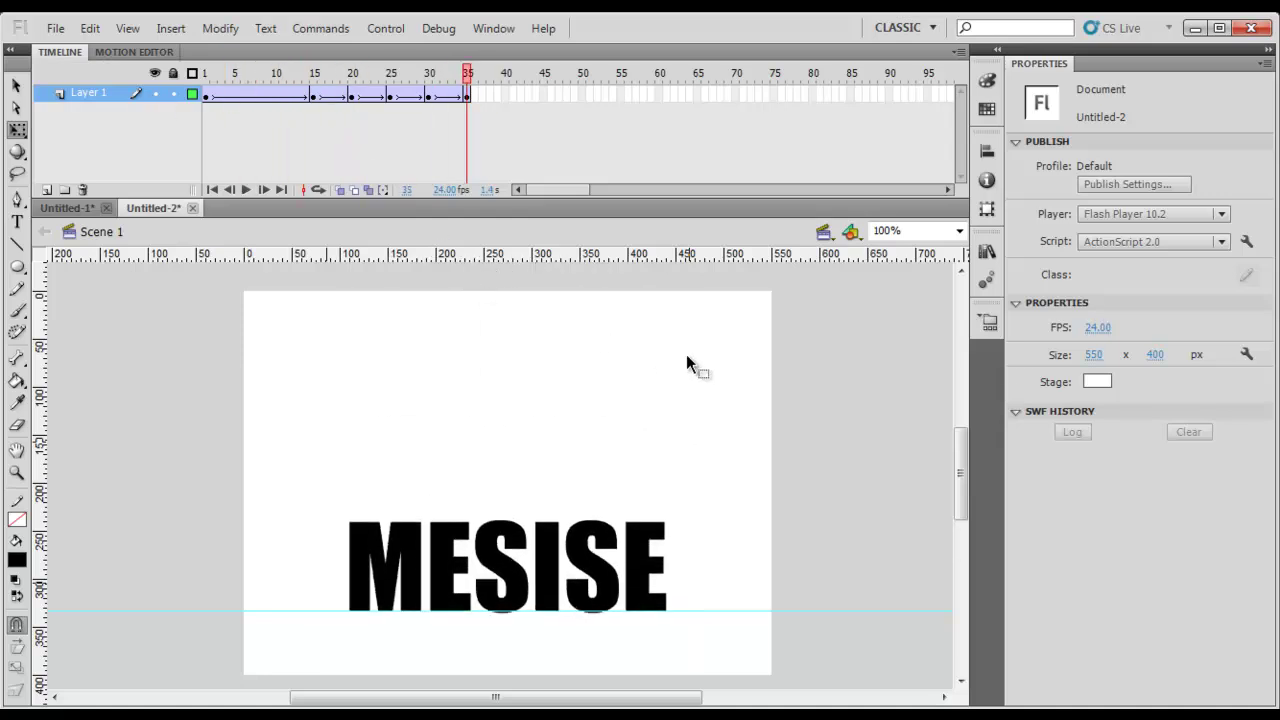
key("ctrl+Return")
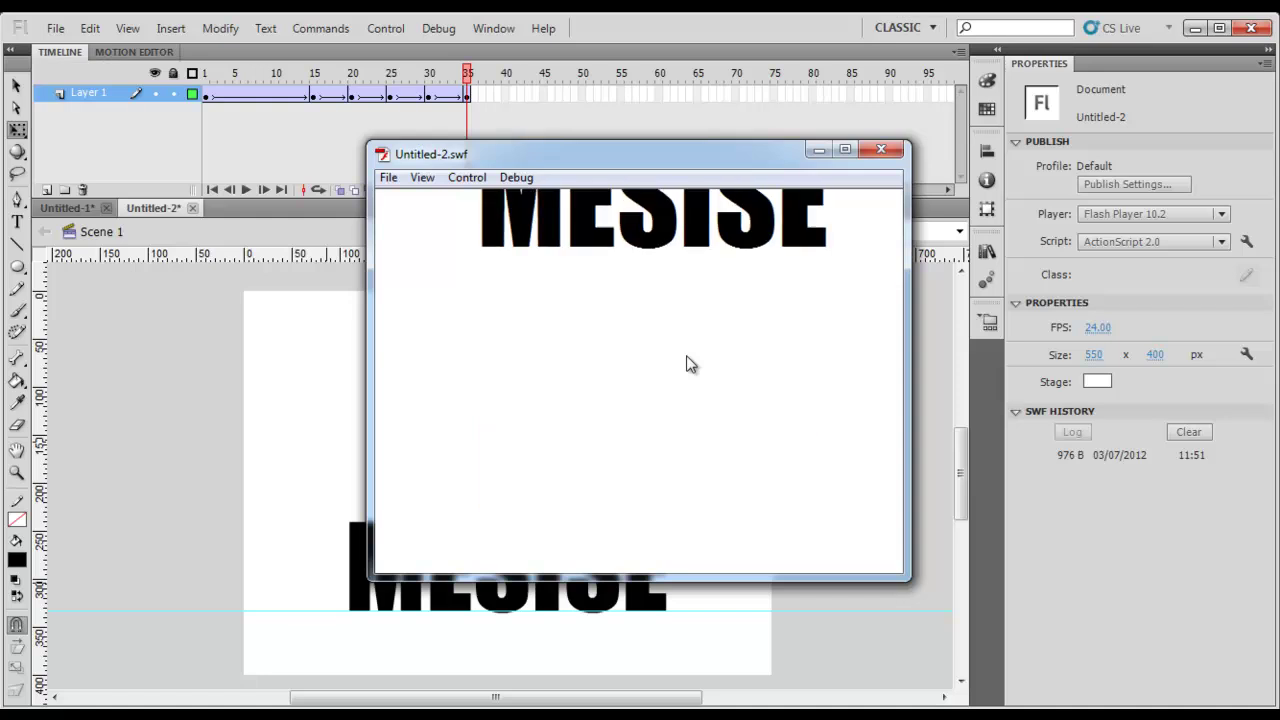
left_click(881, 149)
left_click(205, 73)
left_click_drag(213, 92, 477, 118)
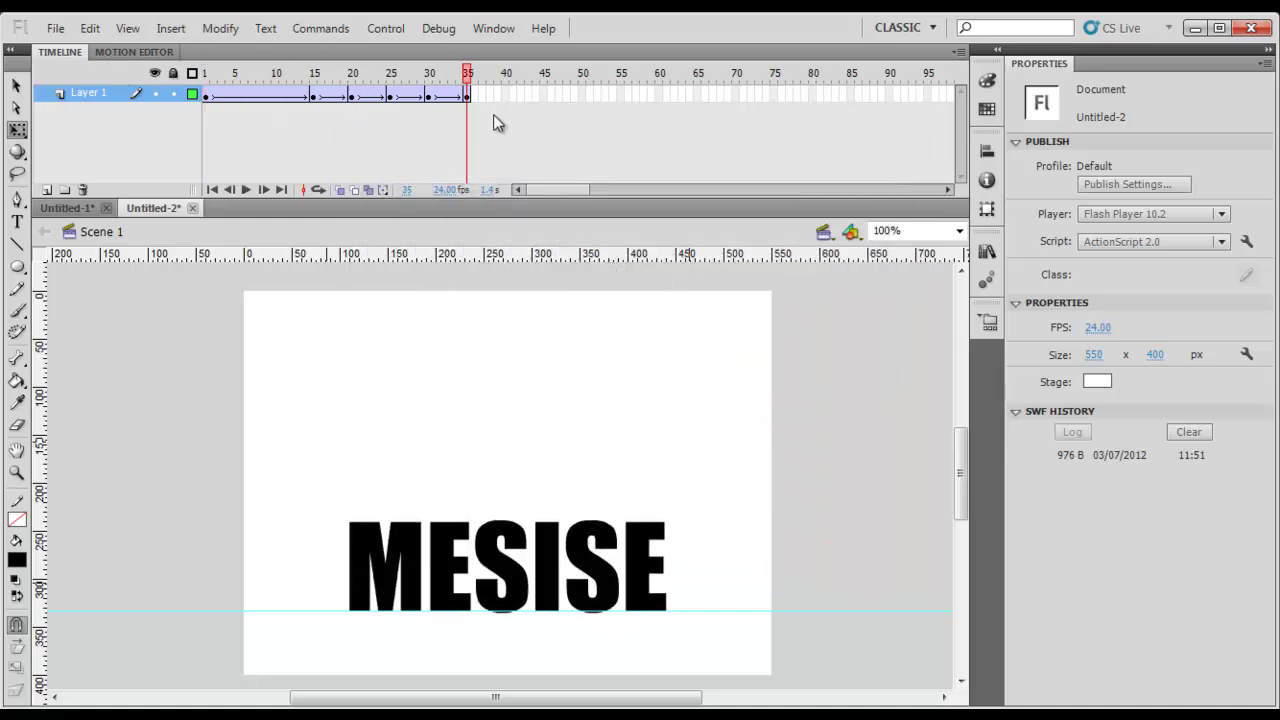
Inside the MESISE symbol, break the text apart twice into plain shapes, and return to Scene 1.
left_click(636, 568)
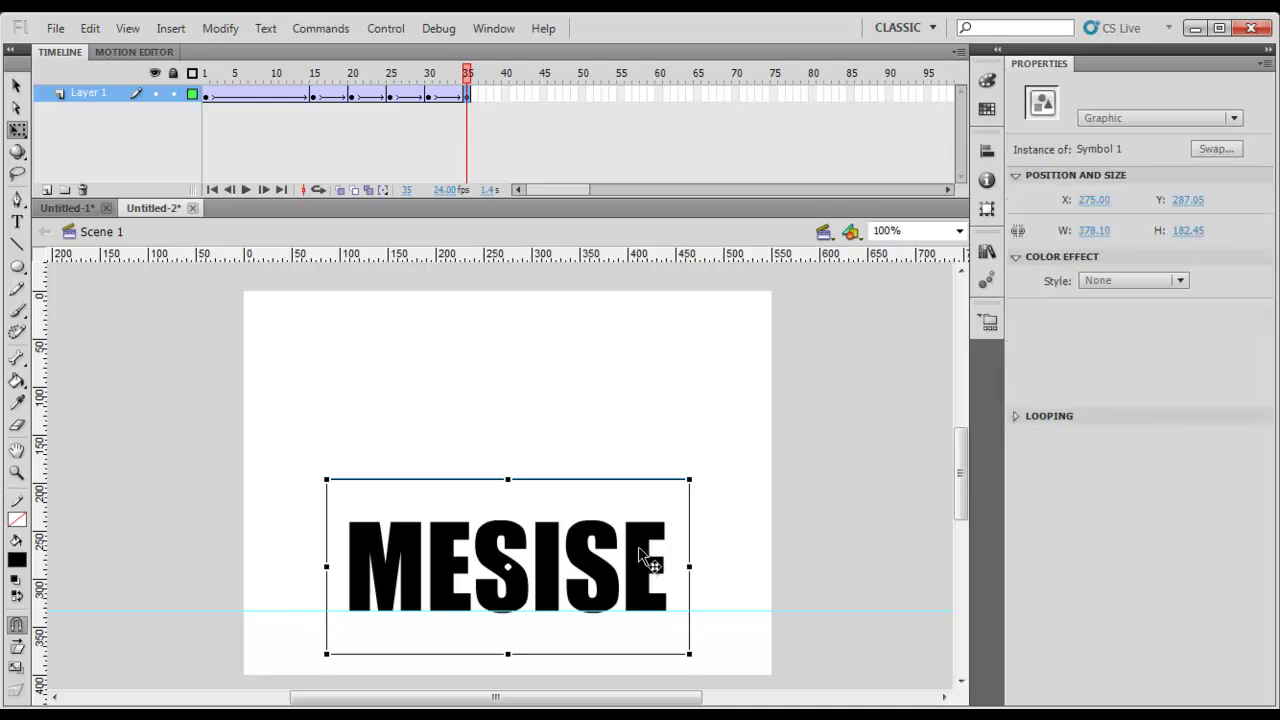
double_click(650, 563)
left_click(666, 492)
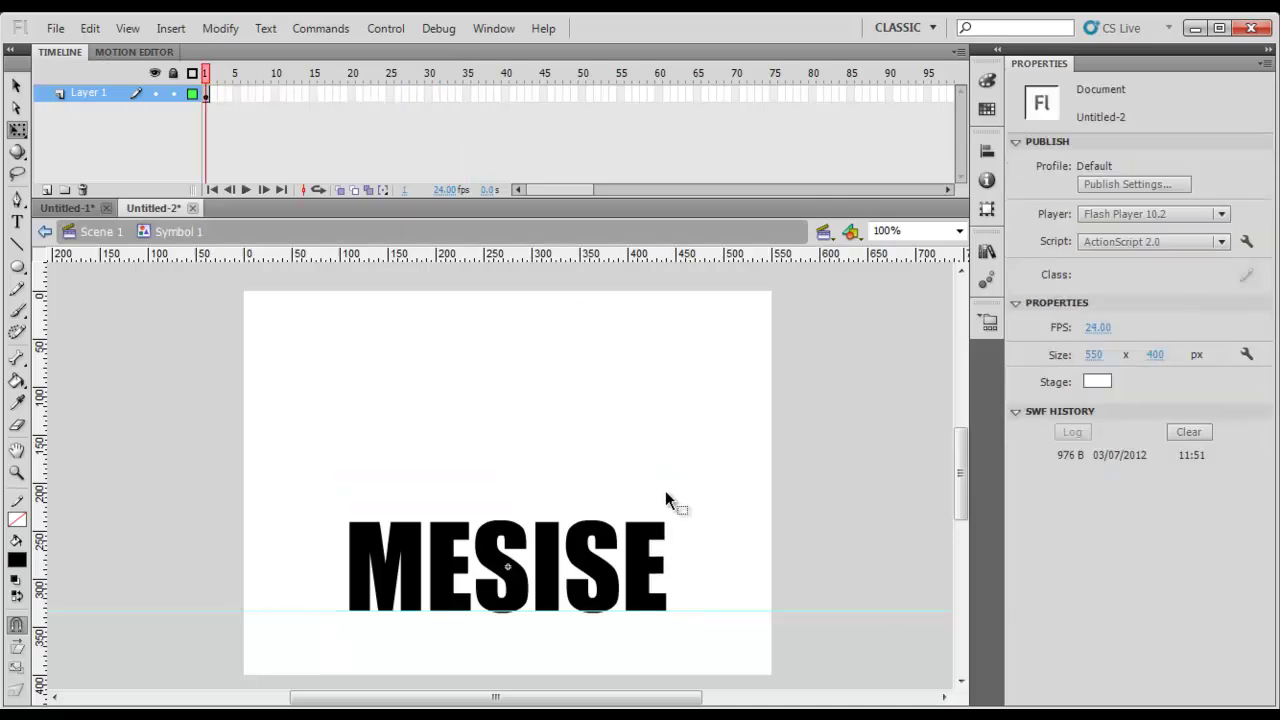
left_click(476, 583)
key("ctrl+b")
key("ctrl+b")
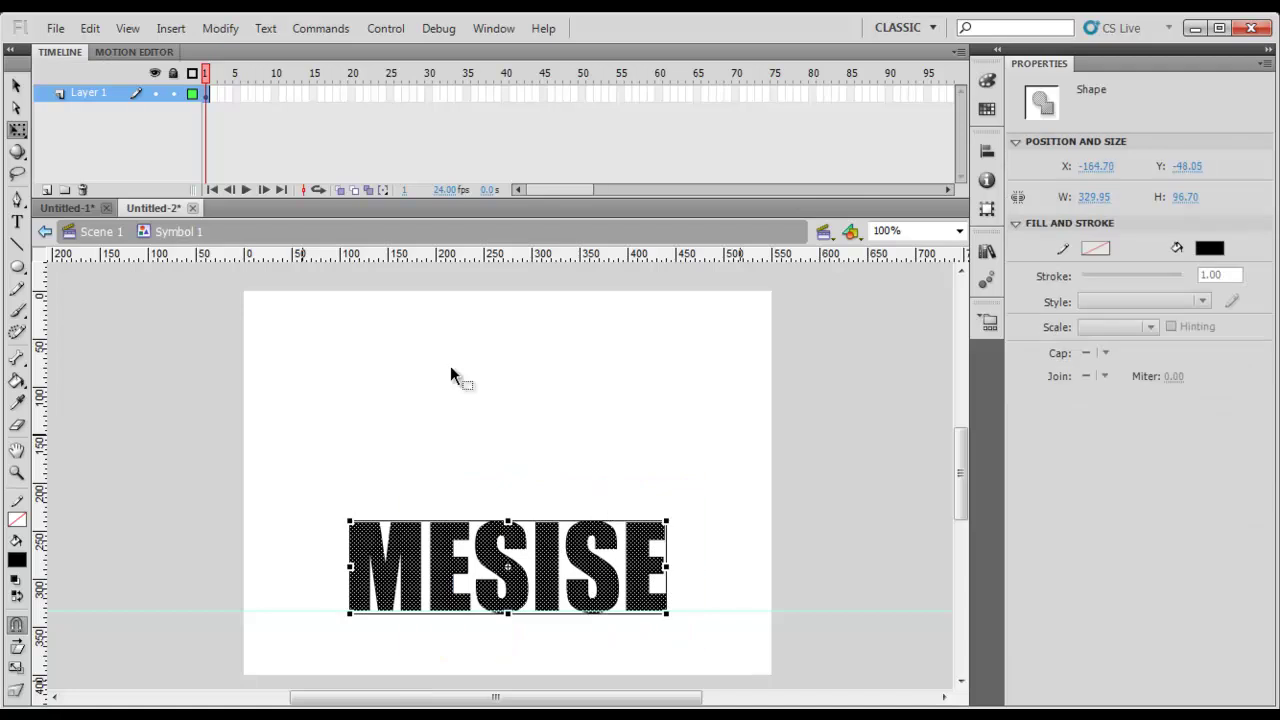
left_click(83, 238)
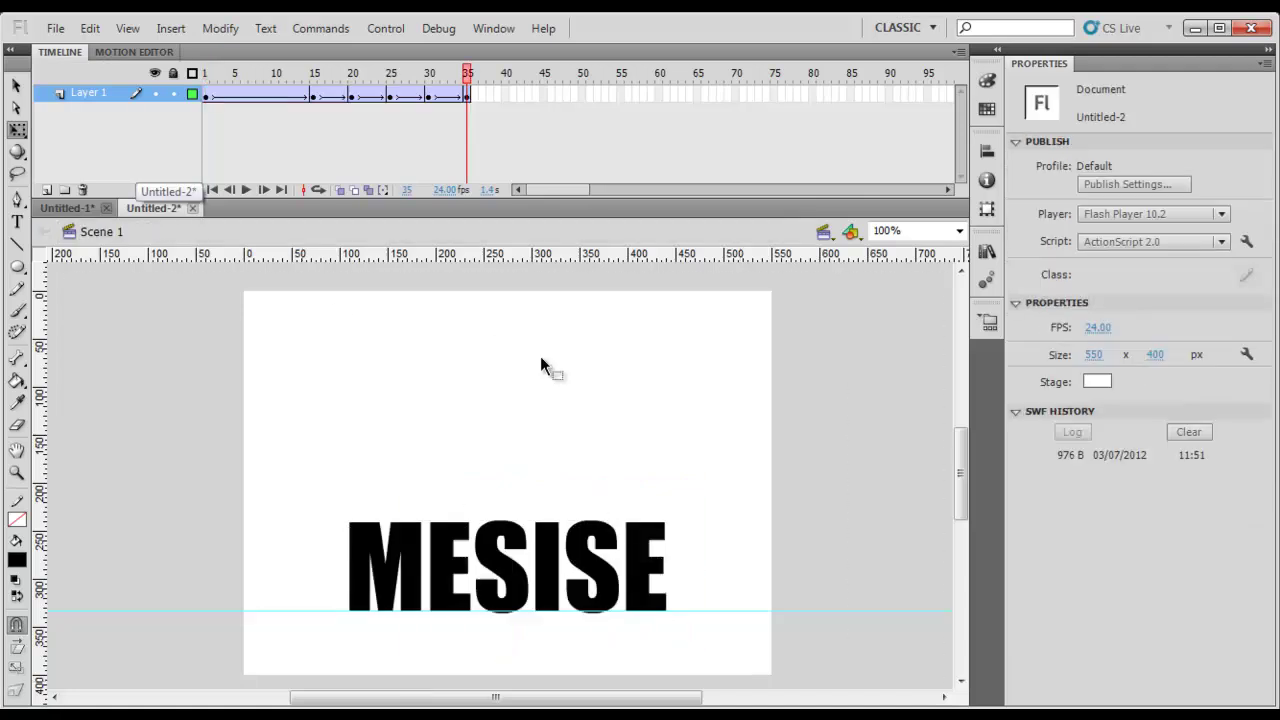
Test the movie again and scrub back through the timeline to check the speed of the drop and bounce.
key("ctrl+Return")
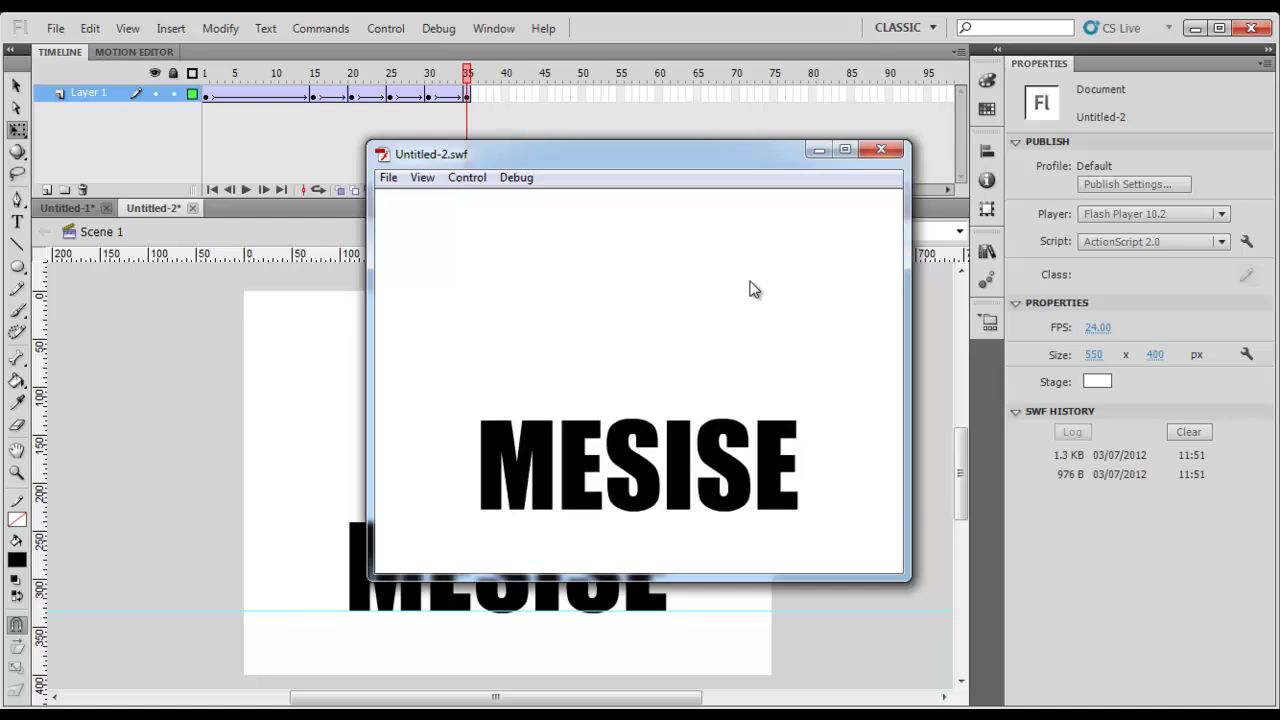
left_click(881, 149)
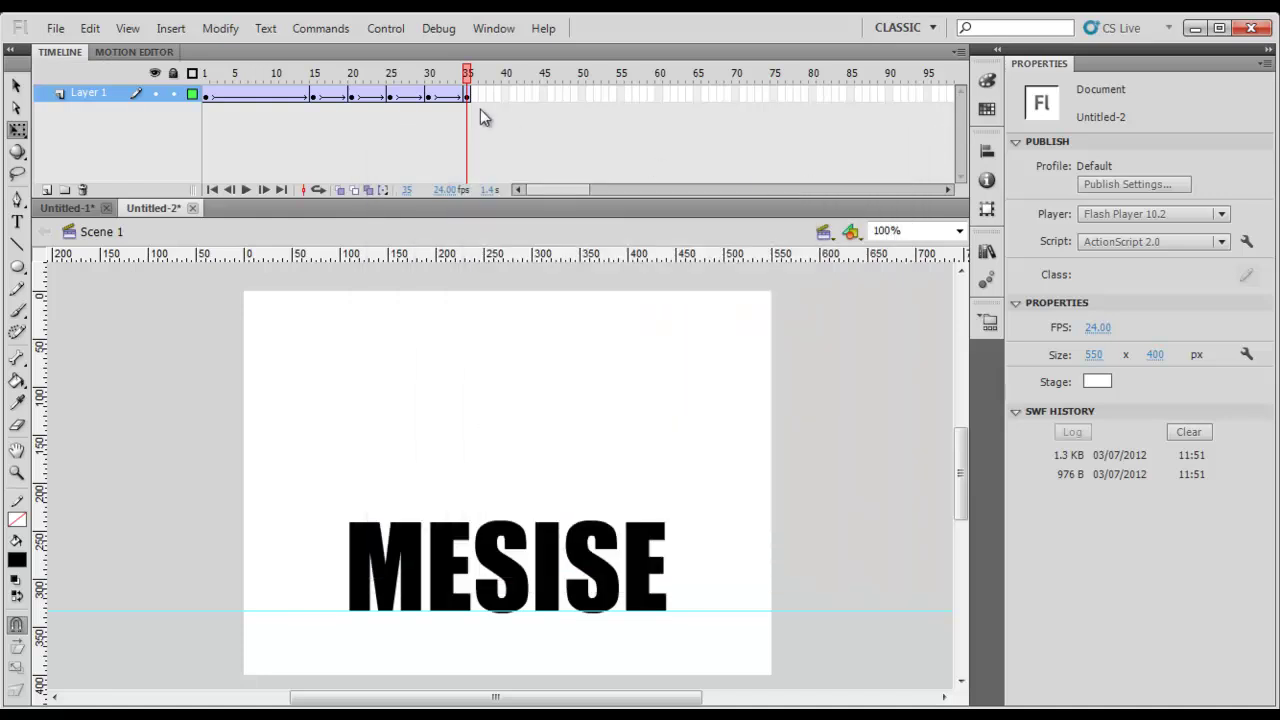
left_click_drag(427, 87, 260, 100)
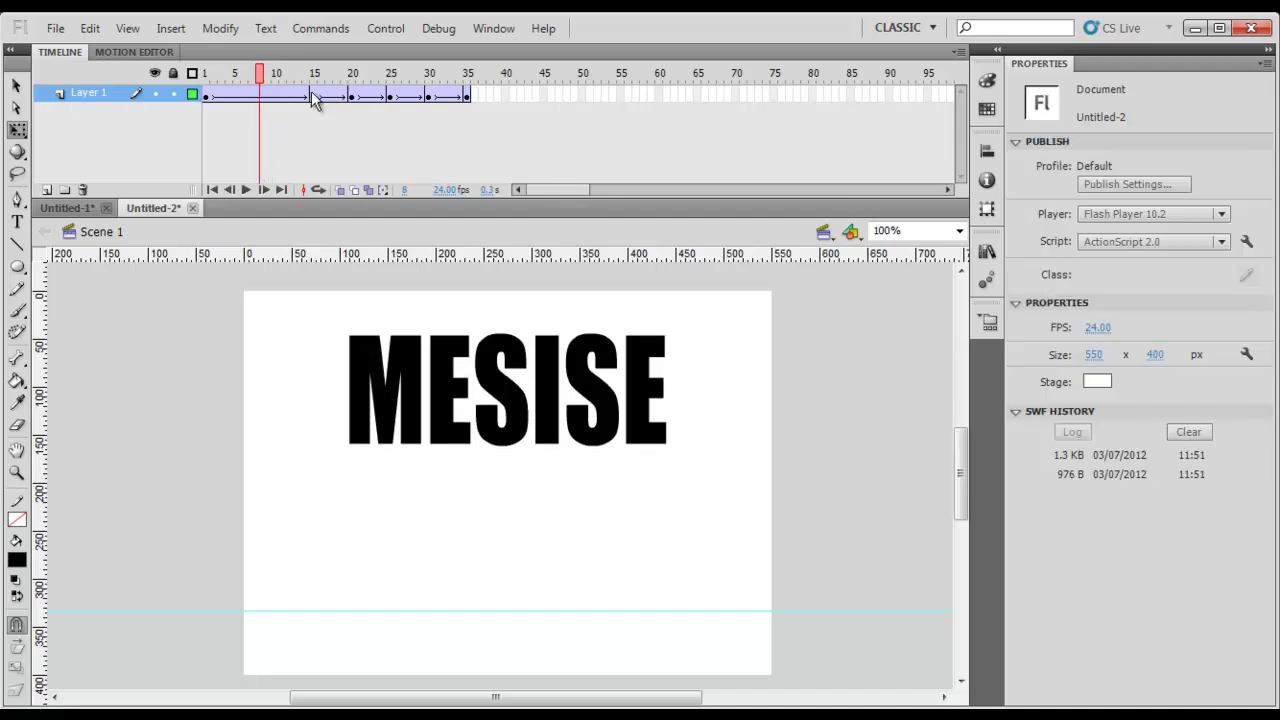
Remove nine frames from the initial drop tween, bringing its landing keyframe forward to frame 6.
left_click_drag(303, 96, 247, 85)
right_click(242, 94)
left_click(288, 204)
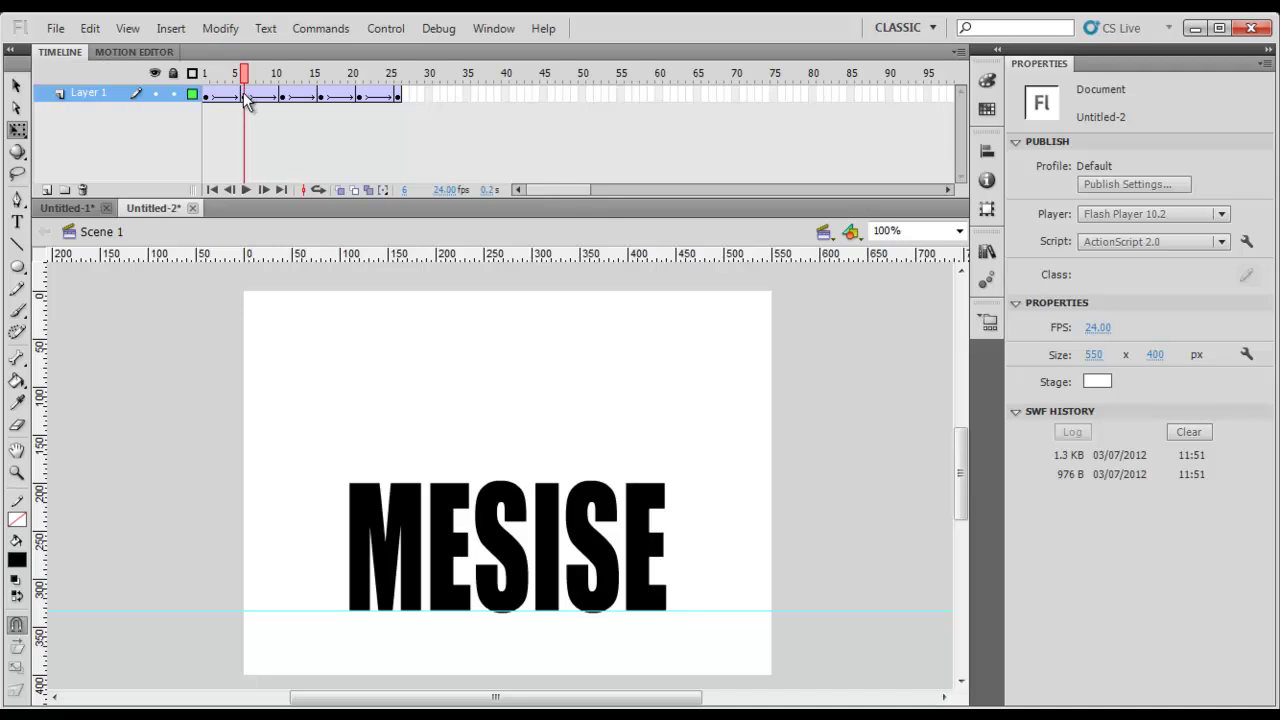
left_click(244, 94)
Remove two frames from each of the four bounce tweens so their keyframes fall at frames 9, 12, 15 and 18.
left_click(277, 94)
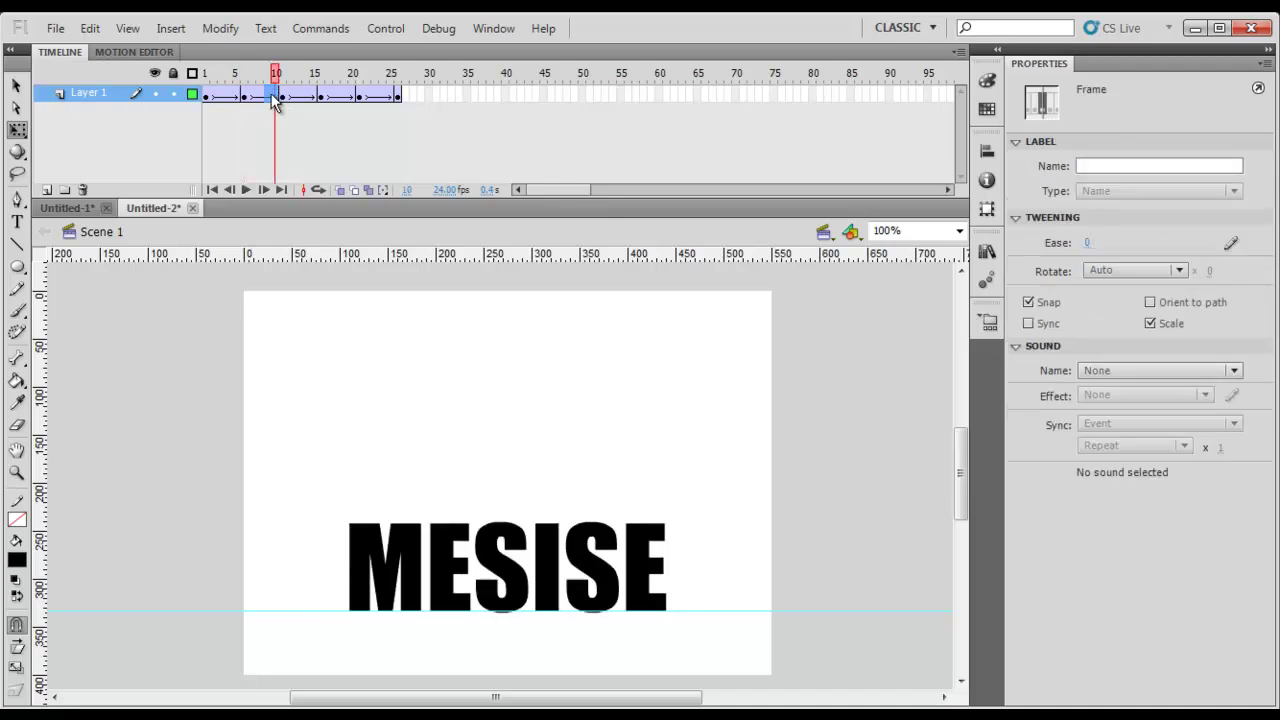
right_click(277, 98)
left_click(300, 198)
left_click(290, 94)
right_click(290, 100)
left_click(329, 206)
left_click(316, 94)
right_click(318, 96)
left_click(361, 198)
left_click(347, 94)
right_click(347, 97)
left_click(374, 200)
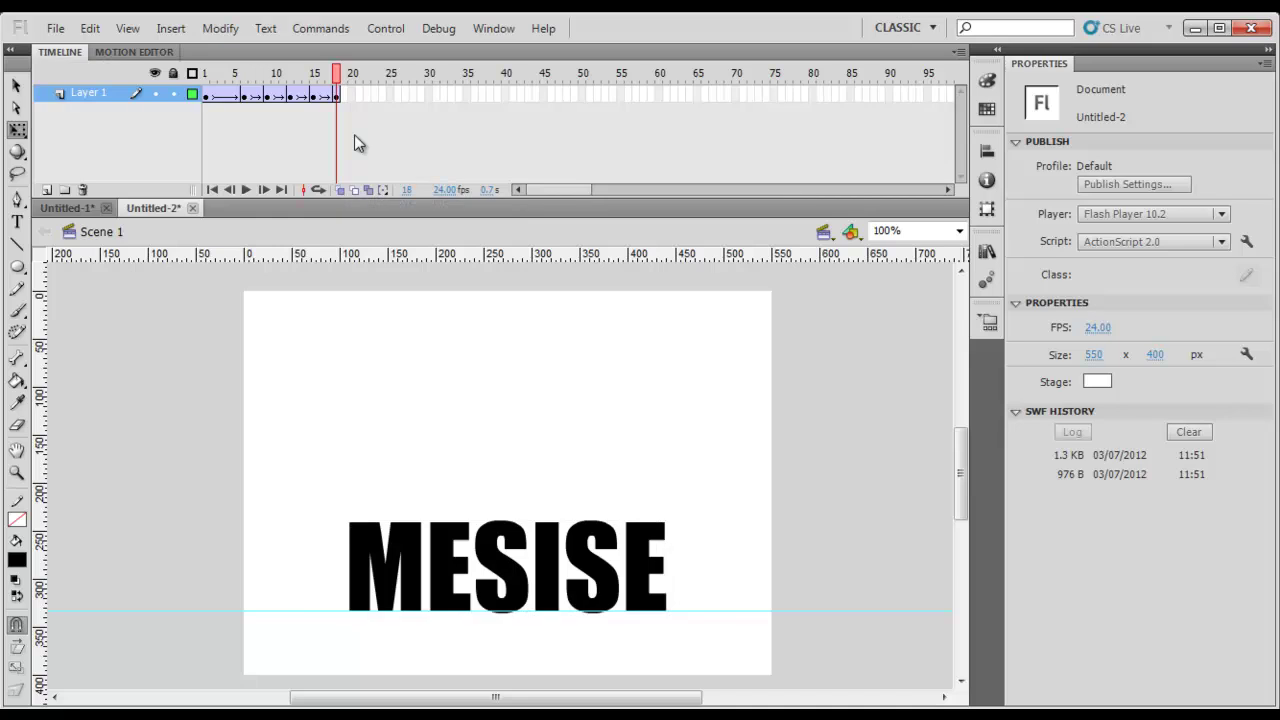
Test the movie to check the timing of the shortened drop and bounce animation.
key("ctrl+Return")
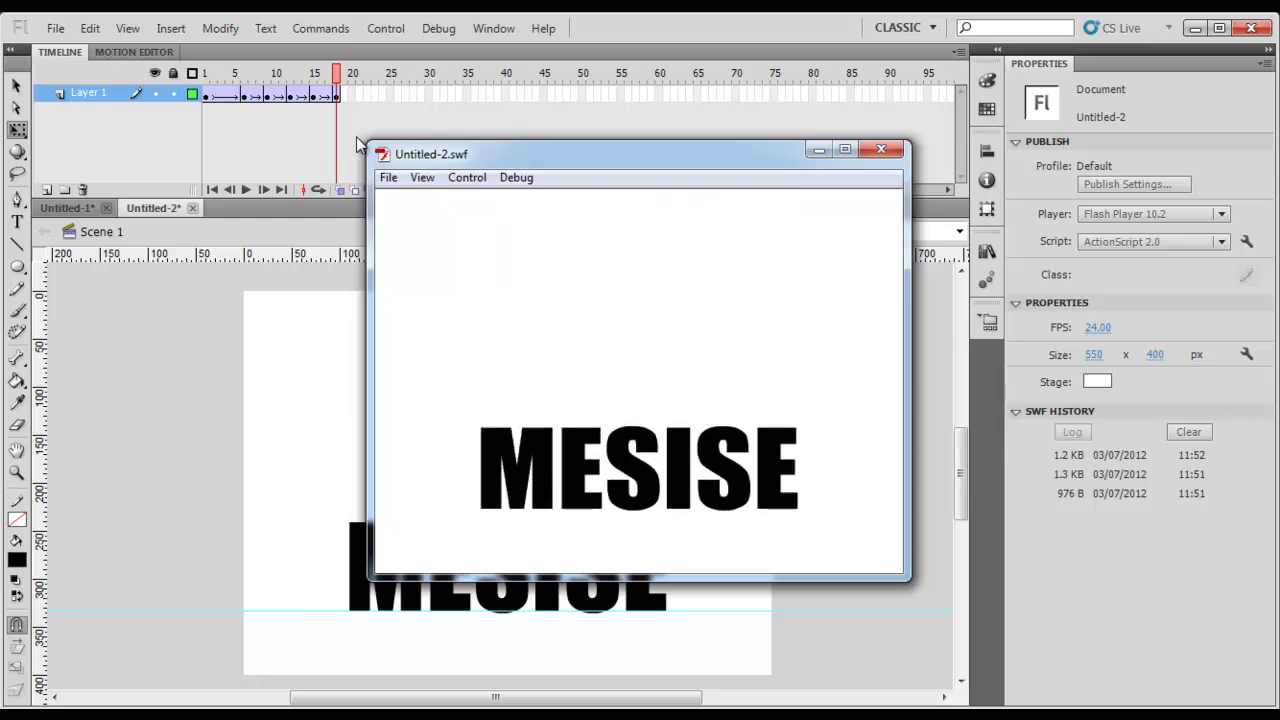
left_click(881, 150)
left_click(279, 90)
At frame 9, flatten the MESISE symbol against the guide to about 26 px high and widen it to about 460 px.
mouse_move(280, 88)
left_mouse_down()
mouse_move(243, 82)
mouse_move(268, 80)
left_mouse_up()
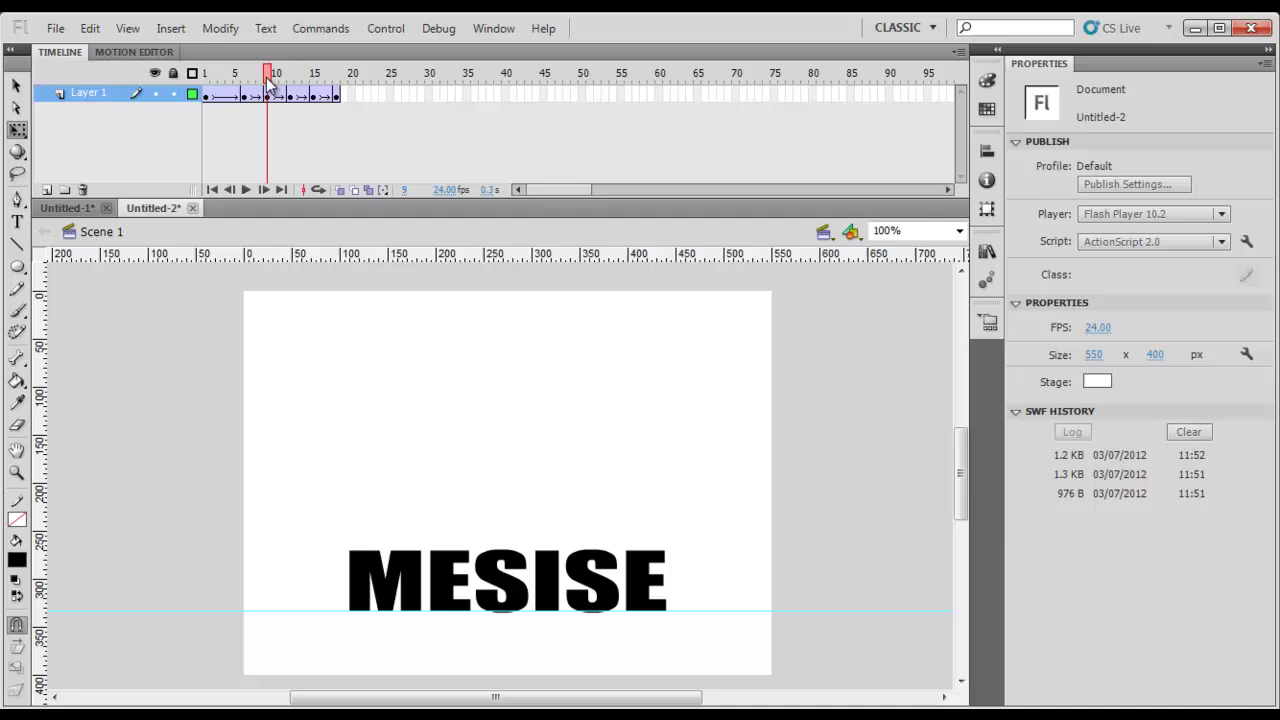
left_click(556, 550)
left_click_drag(508, 546, 508, 577)
left_click_drag(662, 596, 730, 594)
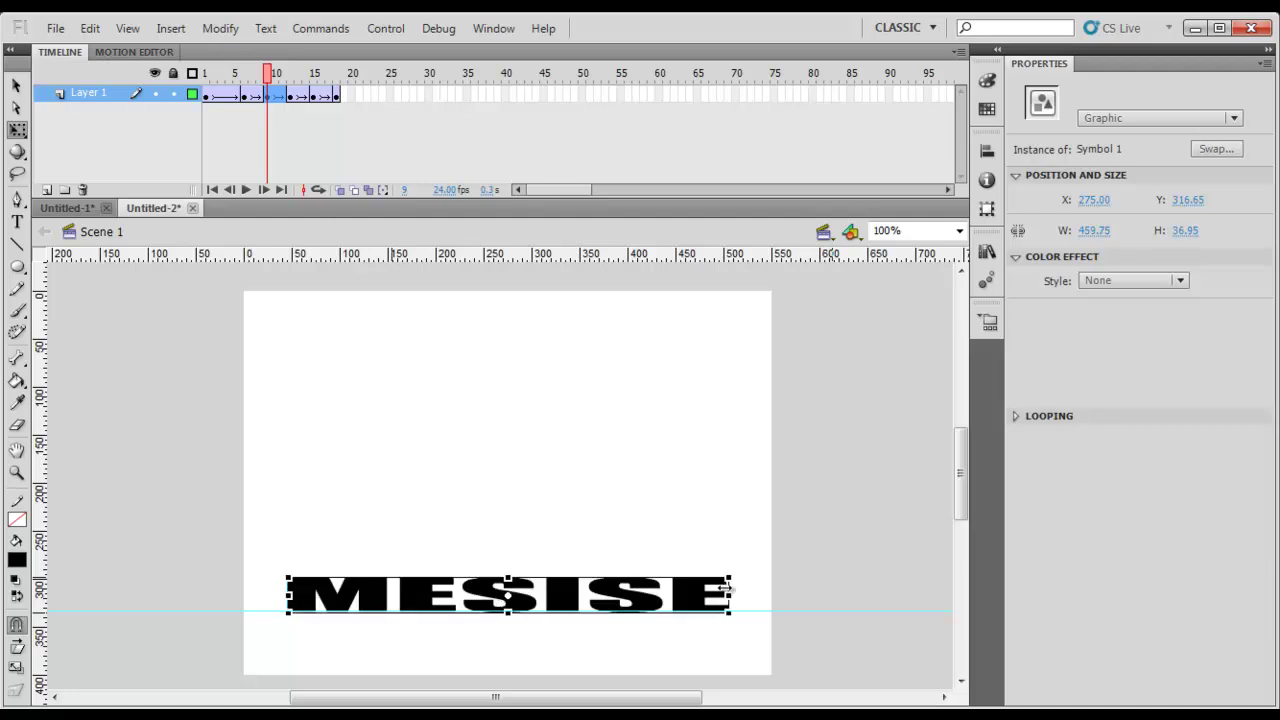
left_click_drag(508, 578, 511, 588)
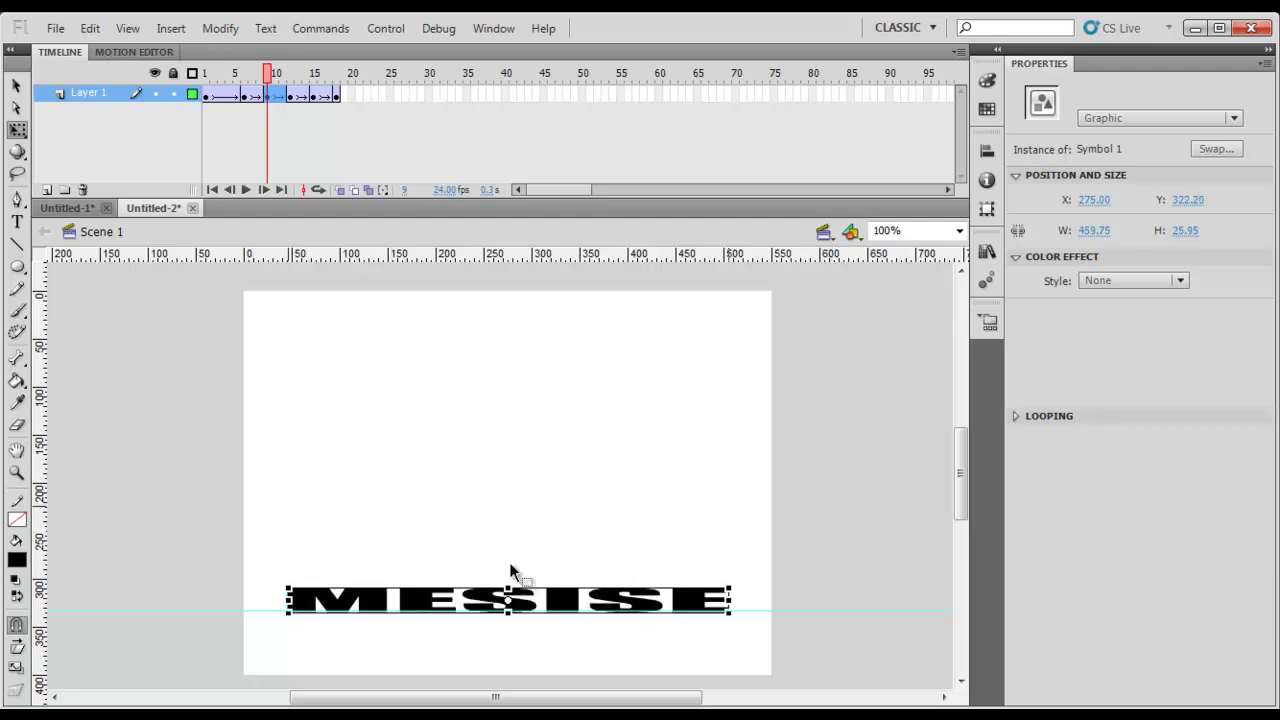
At frame 12, stretch the MESISE symbol upward to about 157 px high and narrow it to about 232 px.
left_click(294, 95)
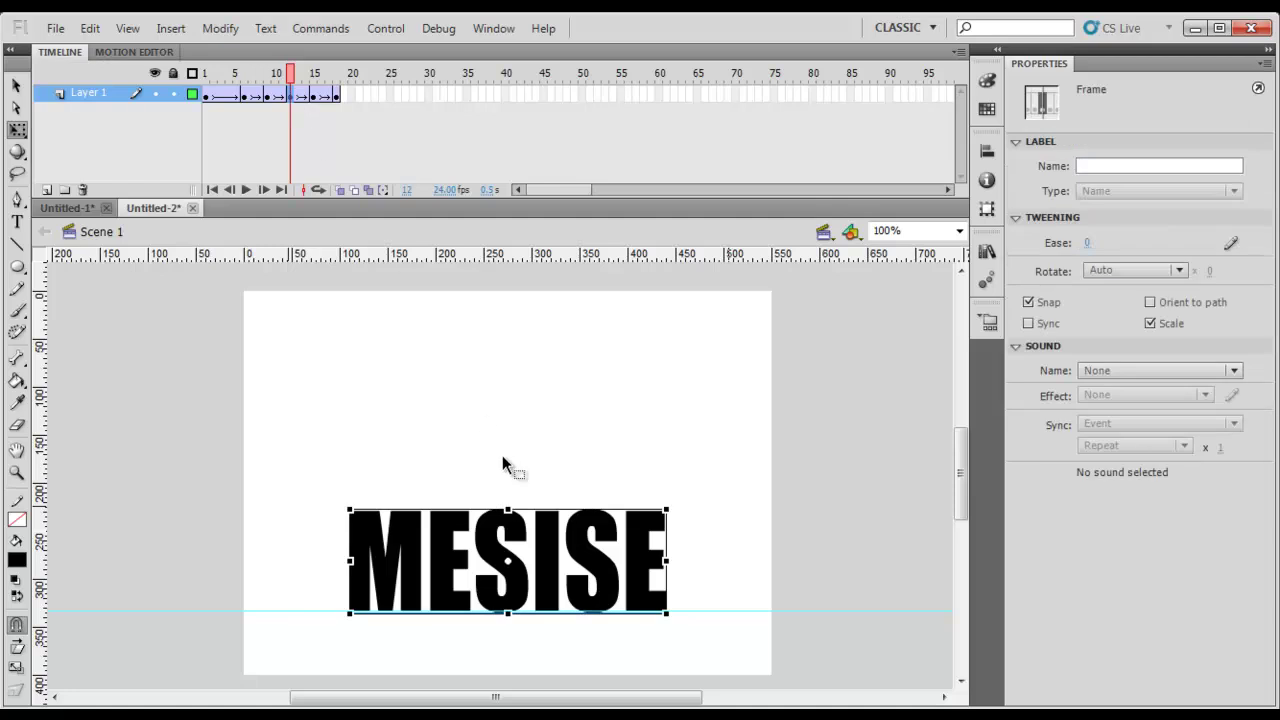
left_click_drag(508, 507, 508, 462)
left_click_drag(668, 537, 618, 533)
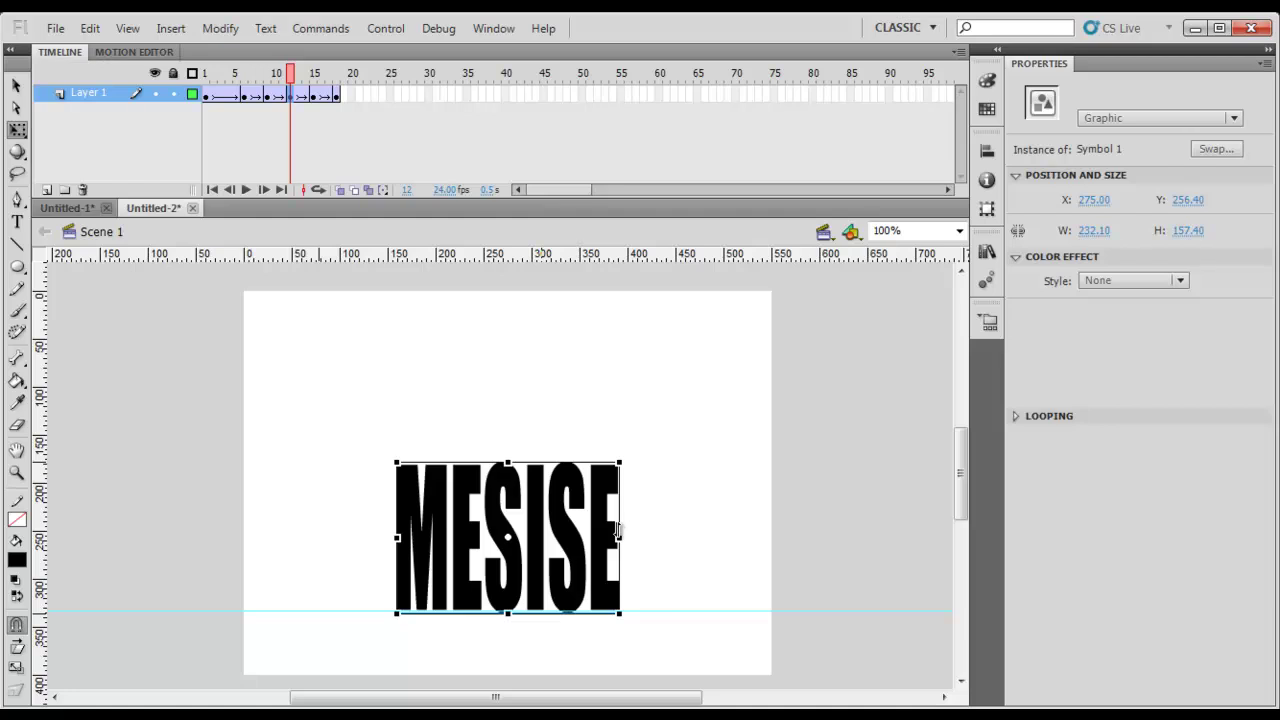
At frame 15, flatten the MESISE symbol against the guide to about 57 px high and widen it slightly.
scroll(618, 533, "up", 3)
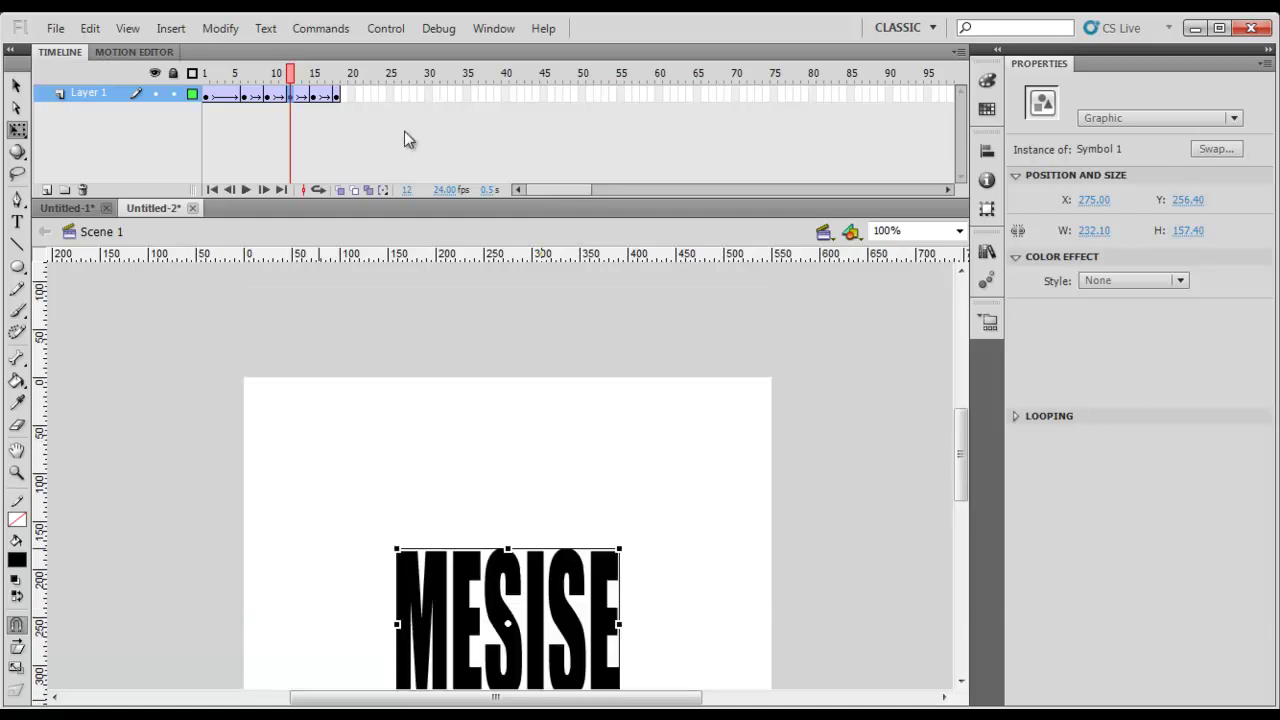
left_click(313, 80)
scroll(611, 520, "down", 6)
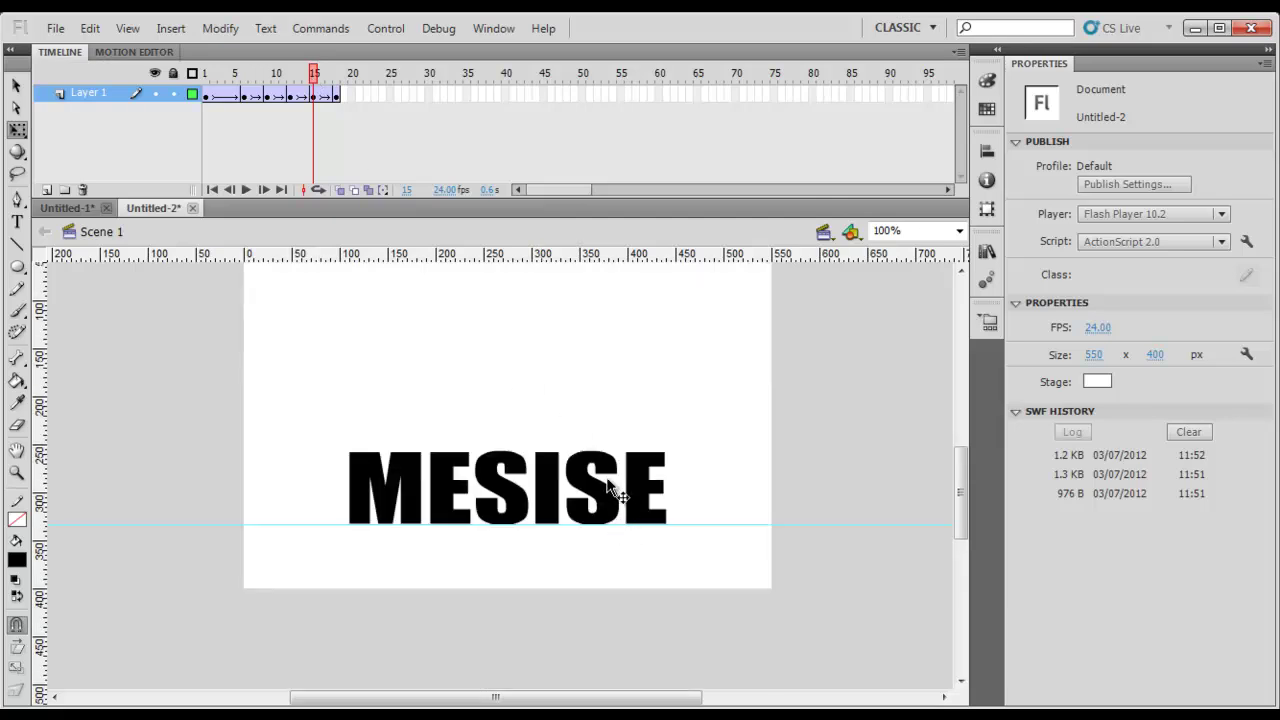
left_click(543, 473)
left_click_drag(508, 447, 508, 470)
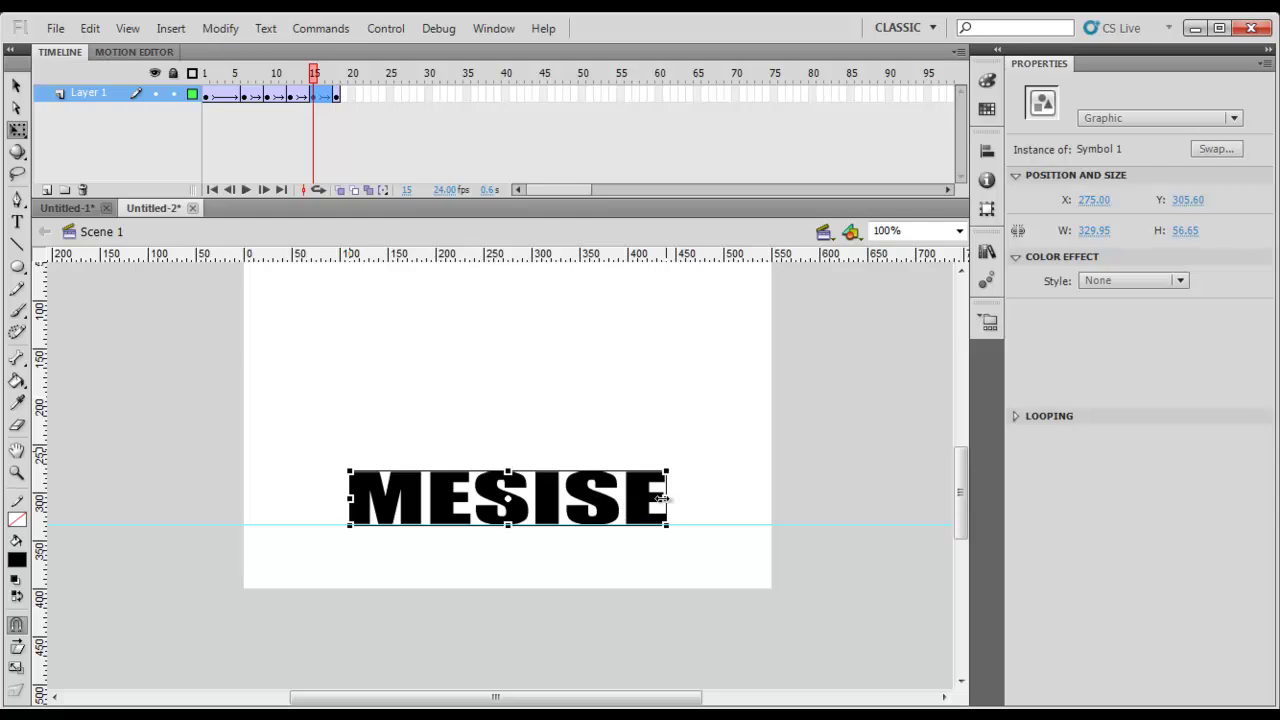
left_click_drag(678, 497, 687, 497)
left_click(653, 401)
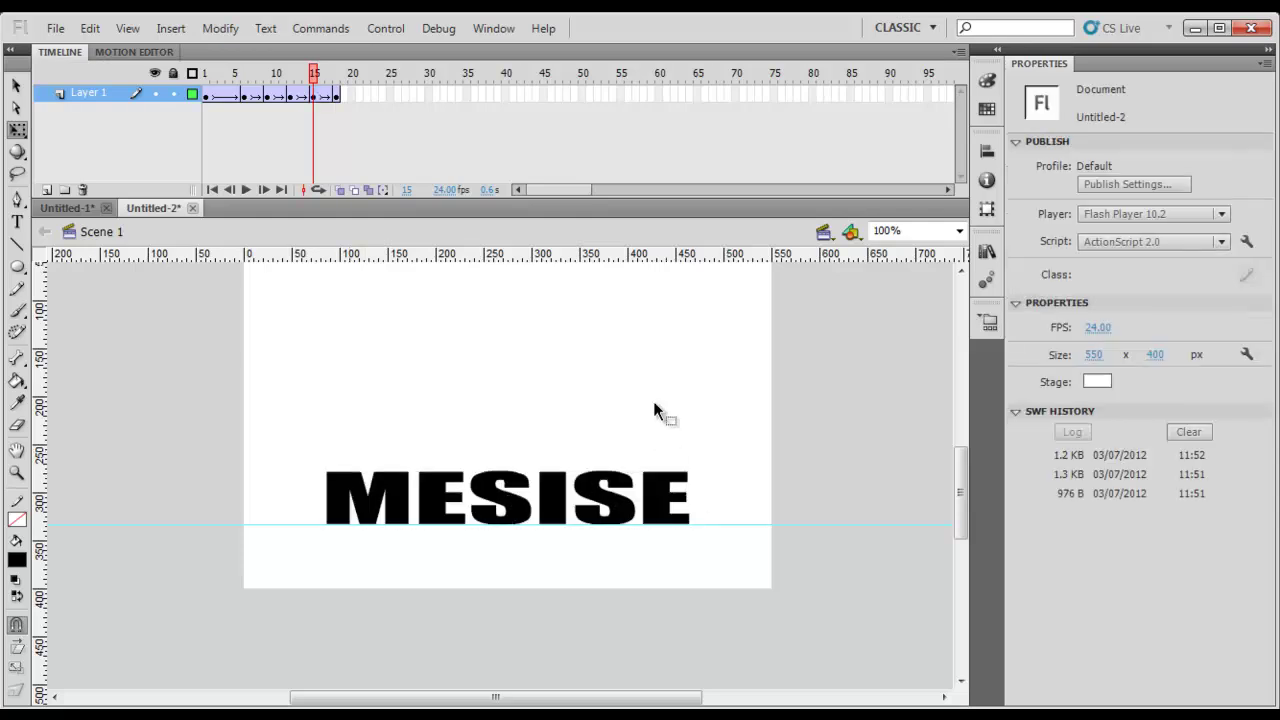
Test the movie, and extend the frames after the last keyframe to about frame 50 to hold the final MESISE pose.
key("ctrl+Return")
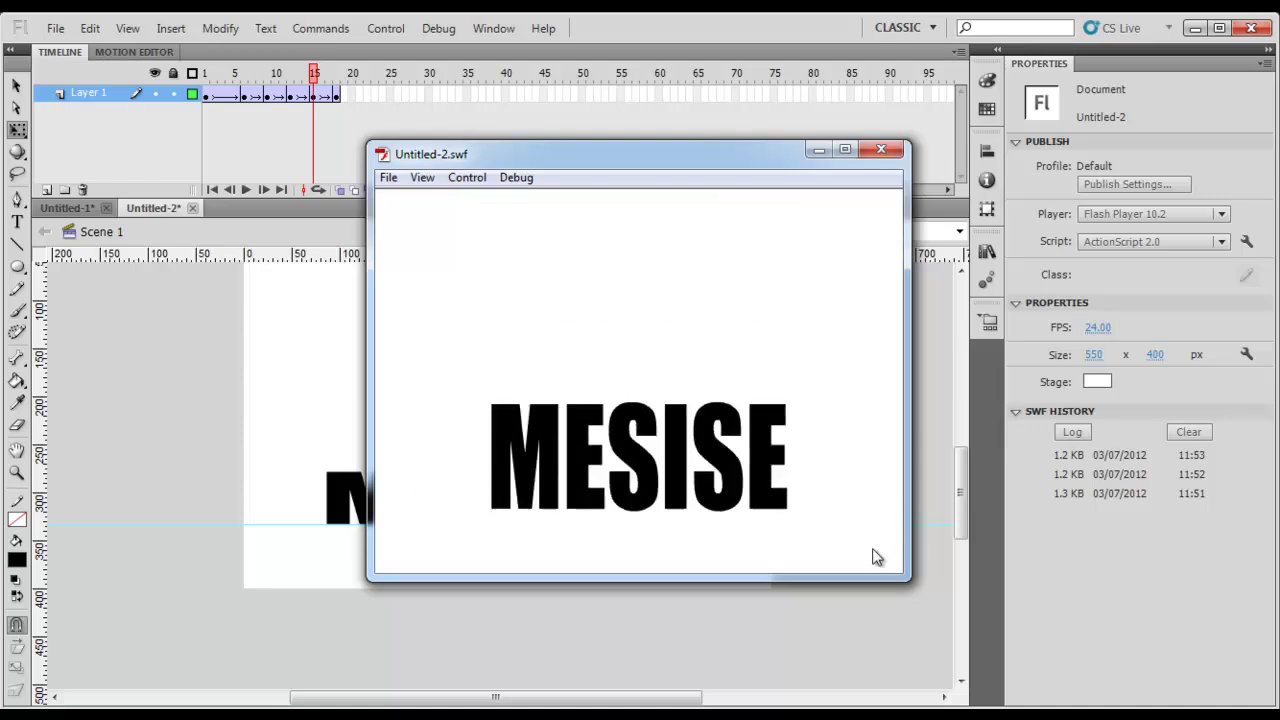
left_click(873, 152)
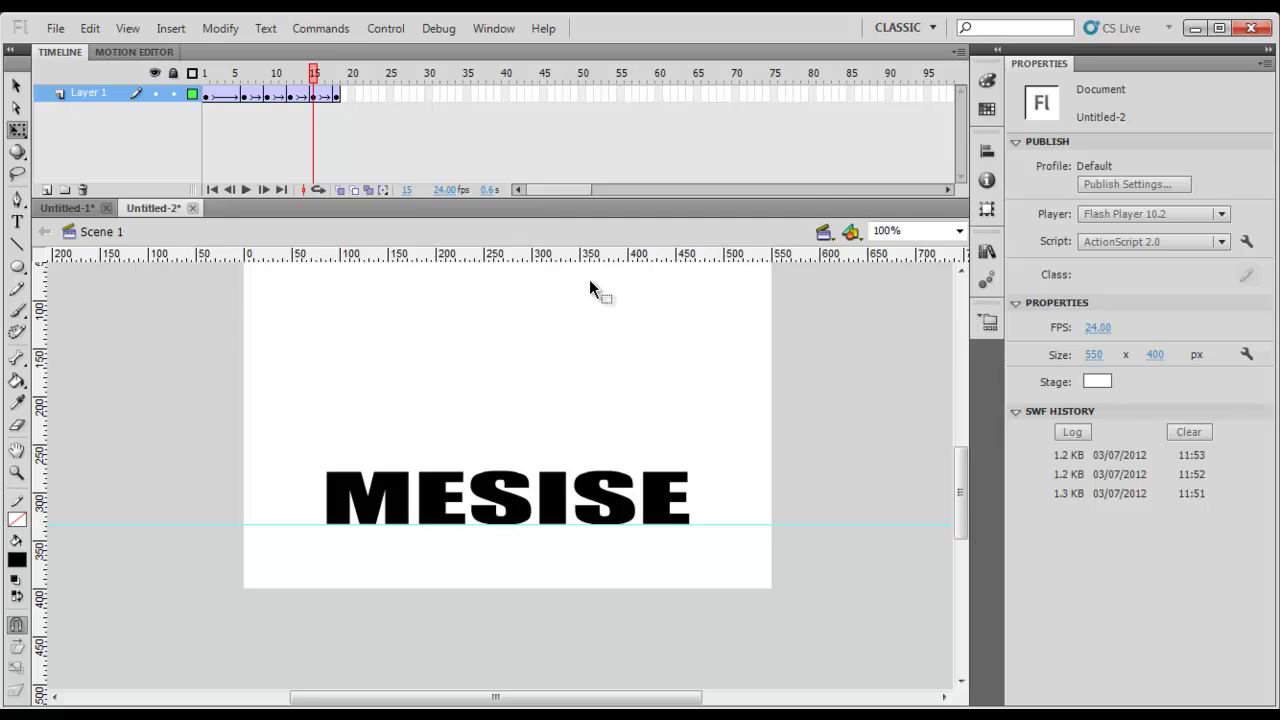
left_click(583, 96)
key("F5")
Lengthen each of the four bounce tweens by one frame and the initial drop tween by two frames, and test the movie.
left_click(329, 96)
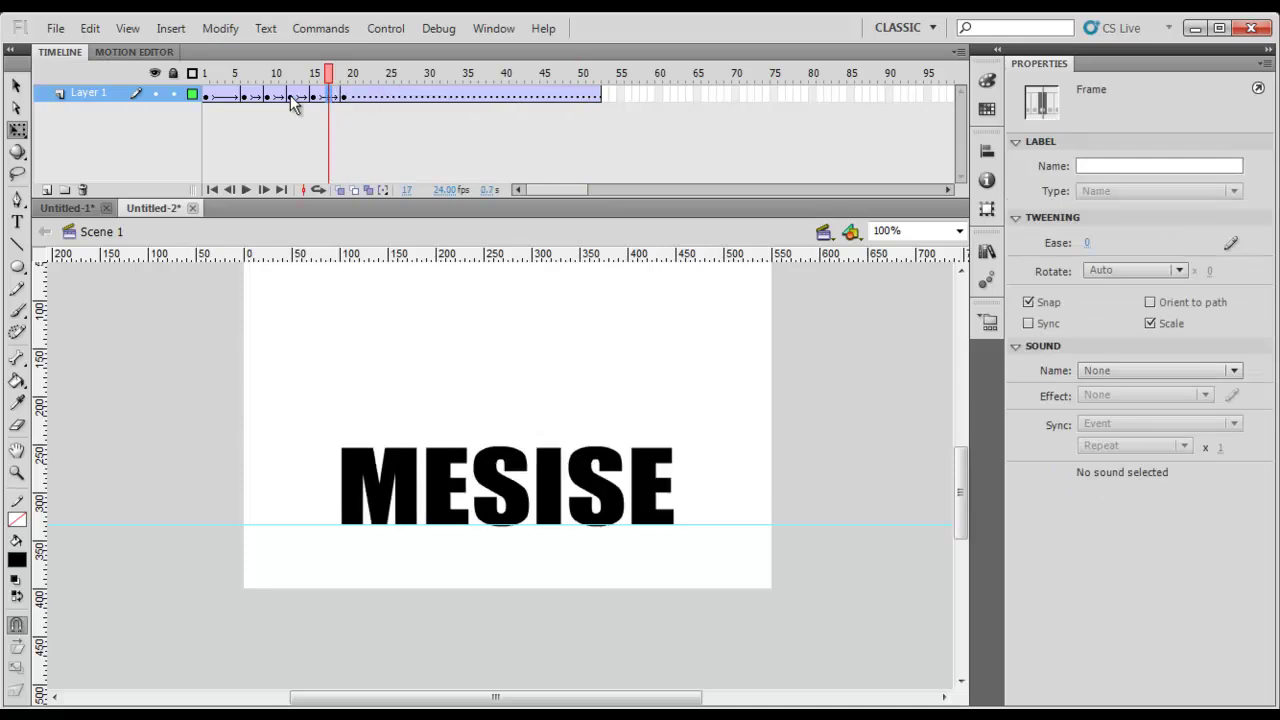
key("F5")
left_click(296, 96)
key("F5")
left_click(283, 96)
key("F5")
left_click(251, 96)
key("F5")
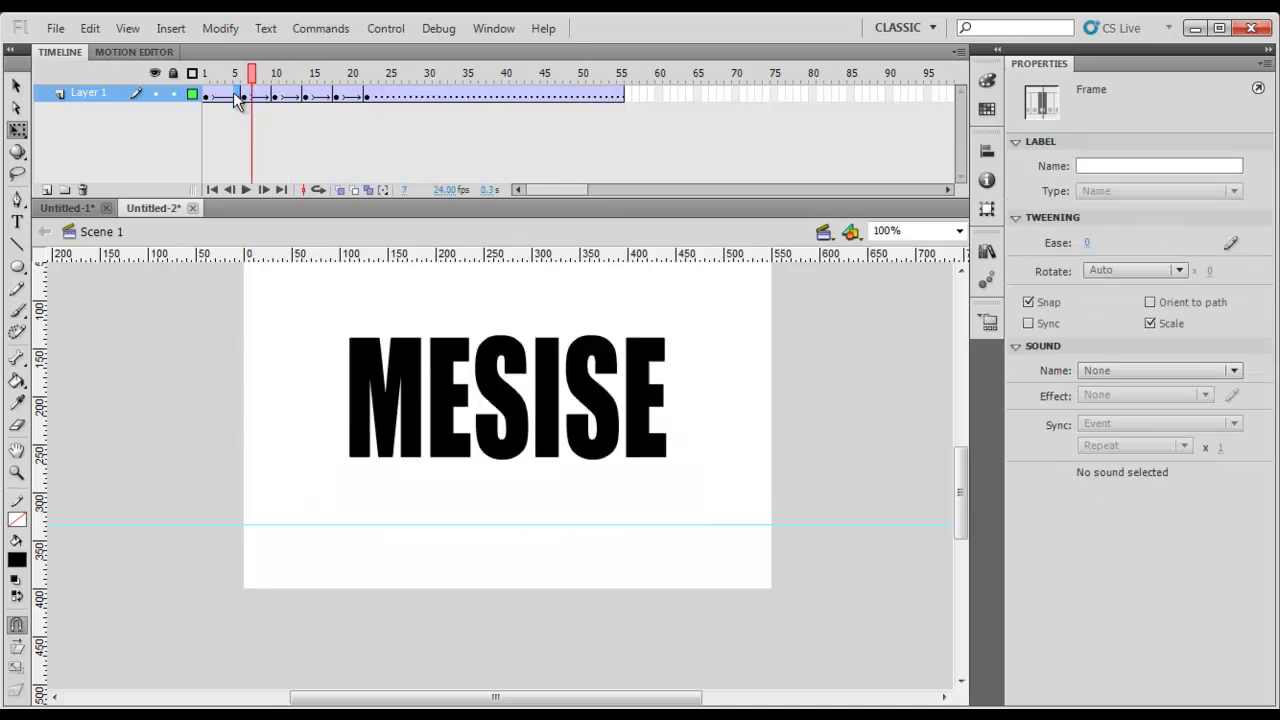
left_click(235, 96)
key("F5")
key("ctrl+Return")
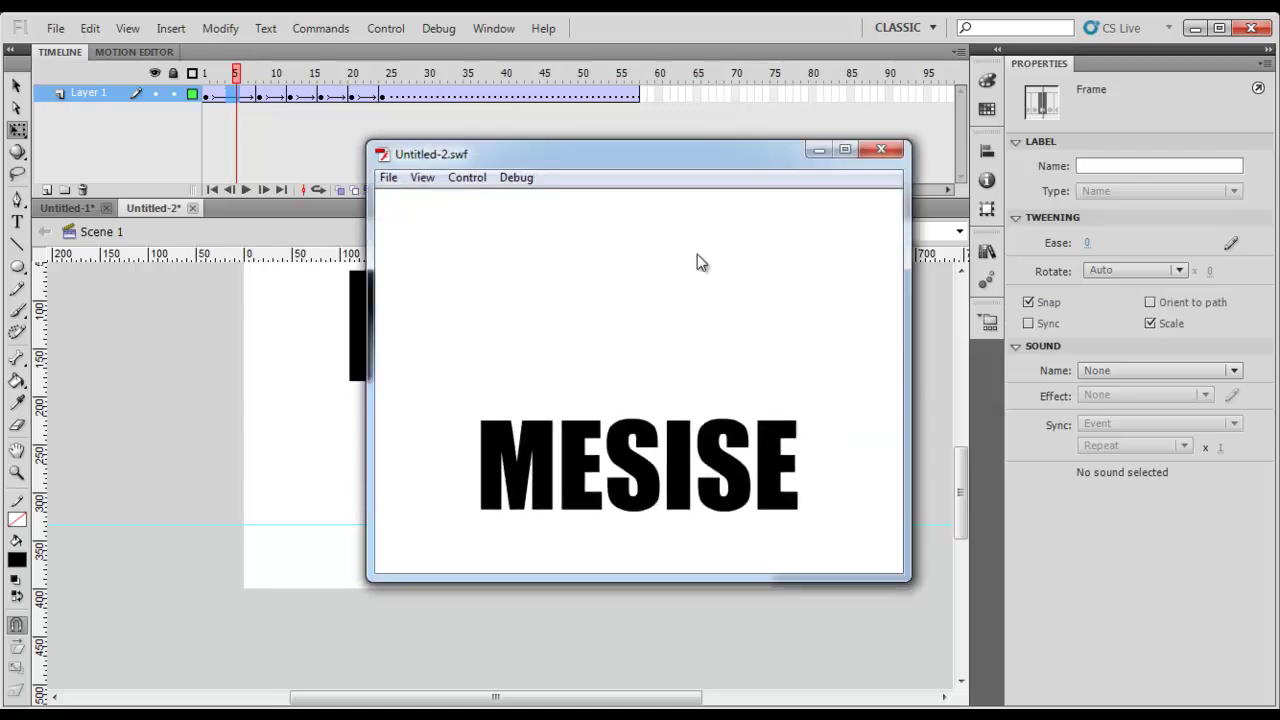